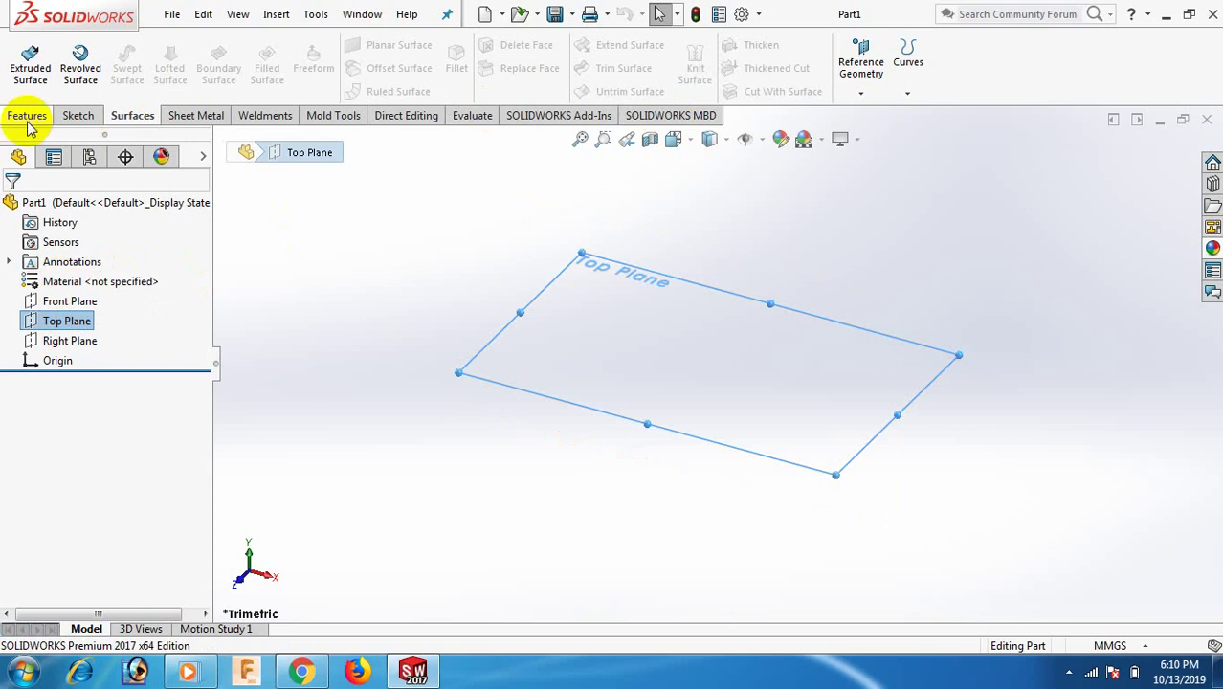
Step: Create four reference planes offset upward from the Top Plane, spaced 50 mm apart
click(28, 117)
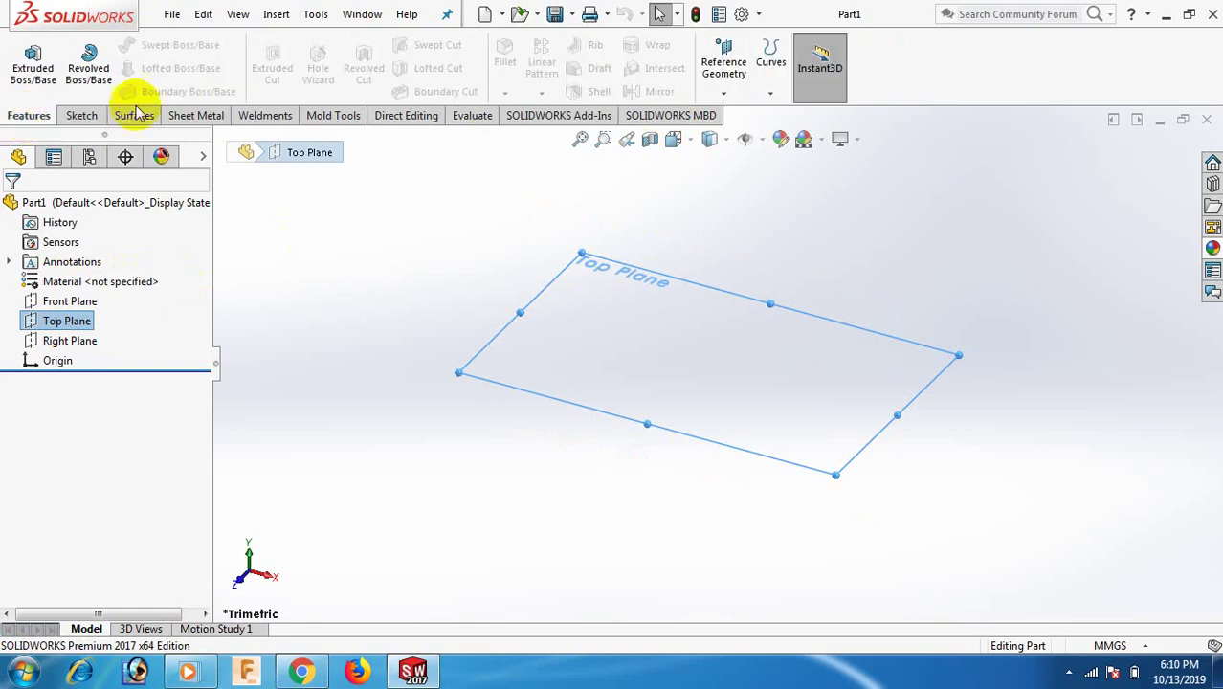
click(725, 92)
click(737, 116)
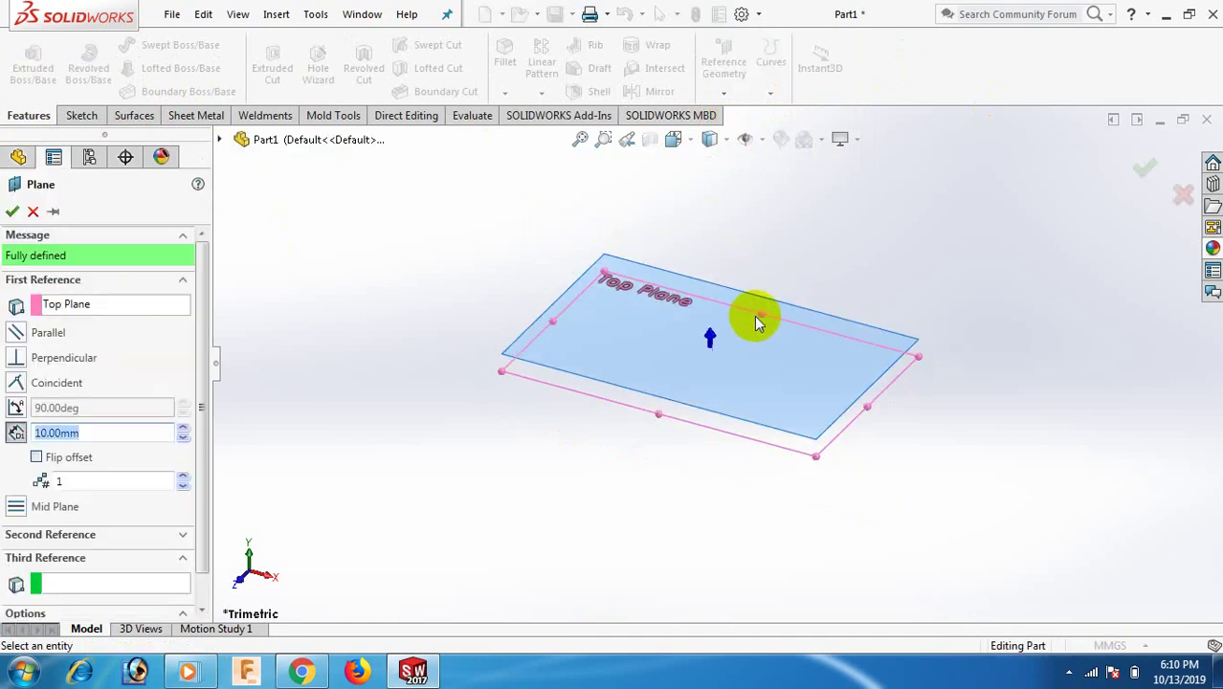
click(184, 427)
click(183, 427)
click(184, 427)
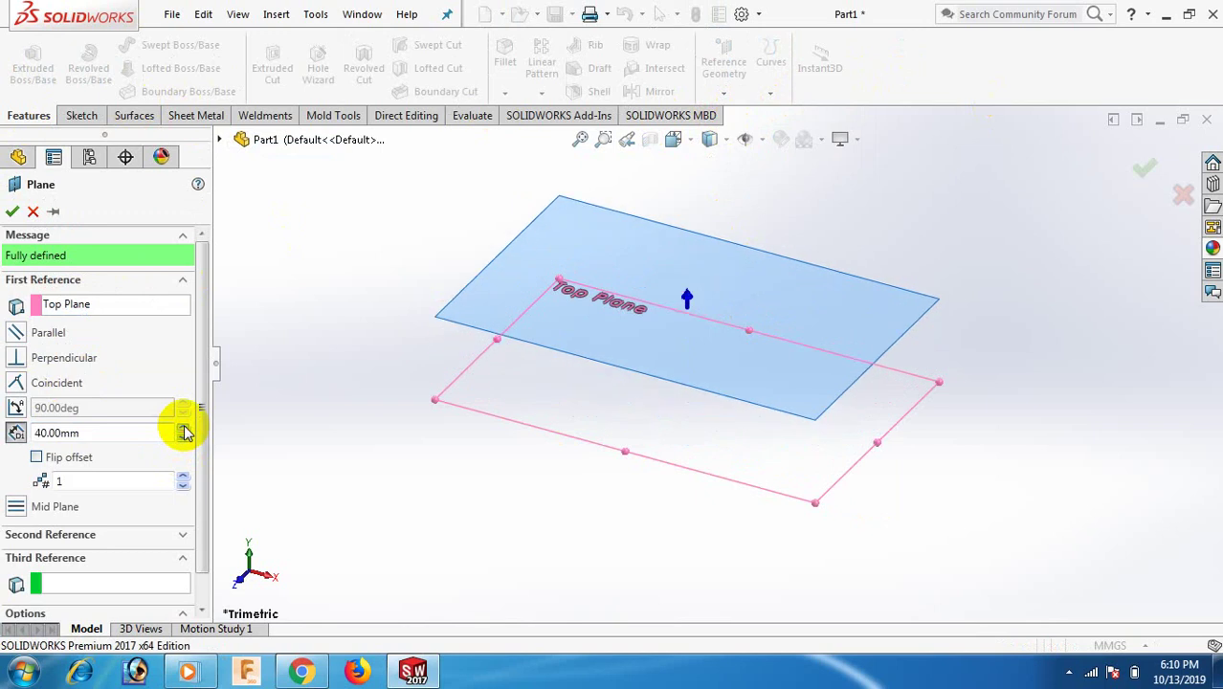
click(184, 427)
click(183, 478)
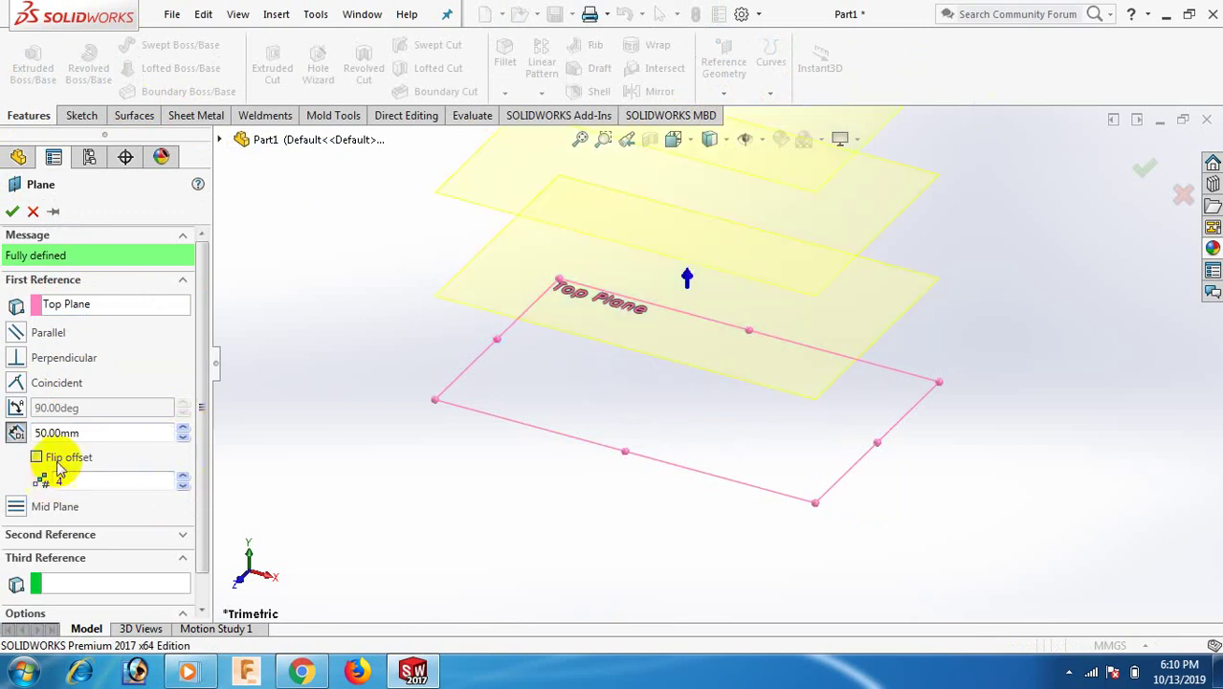
drag(98, 433, 44, 433)
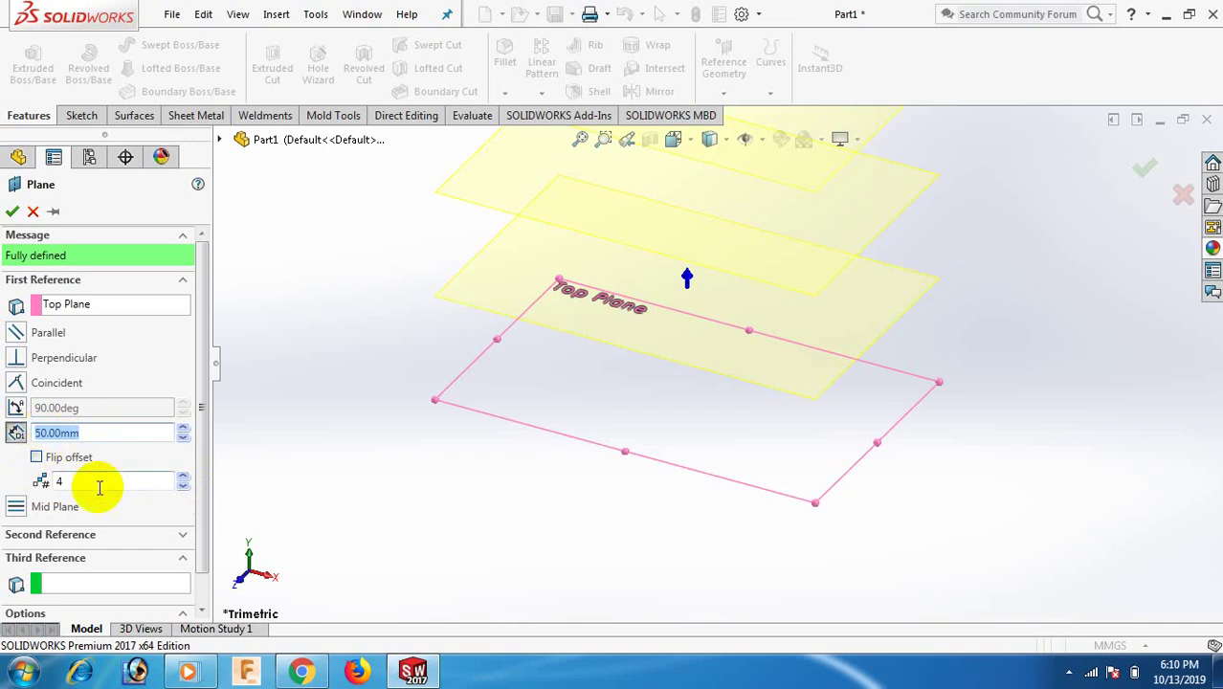
drag(99, 482, 33, 481)
scroll(808, 406, up, 5)
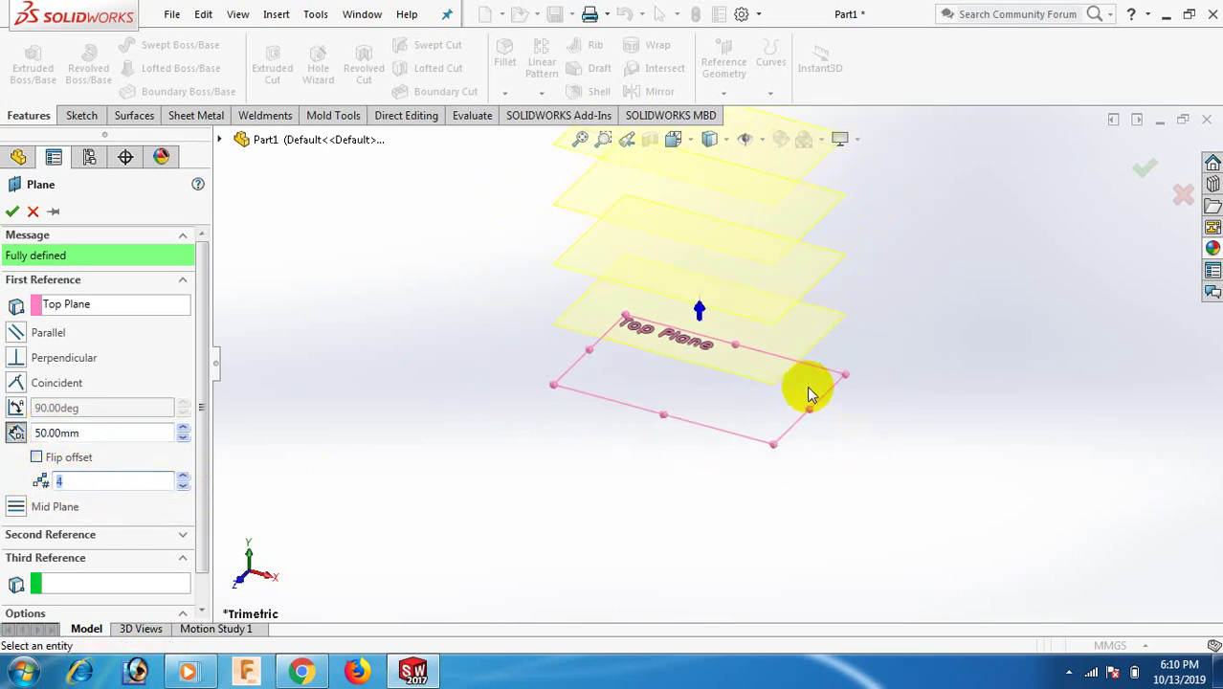
click(11, 211)
click(921, 335)
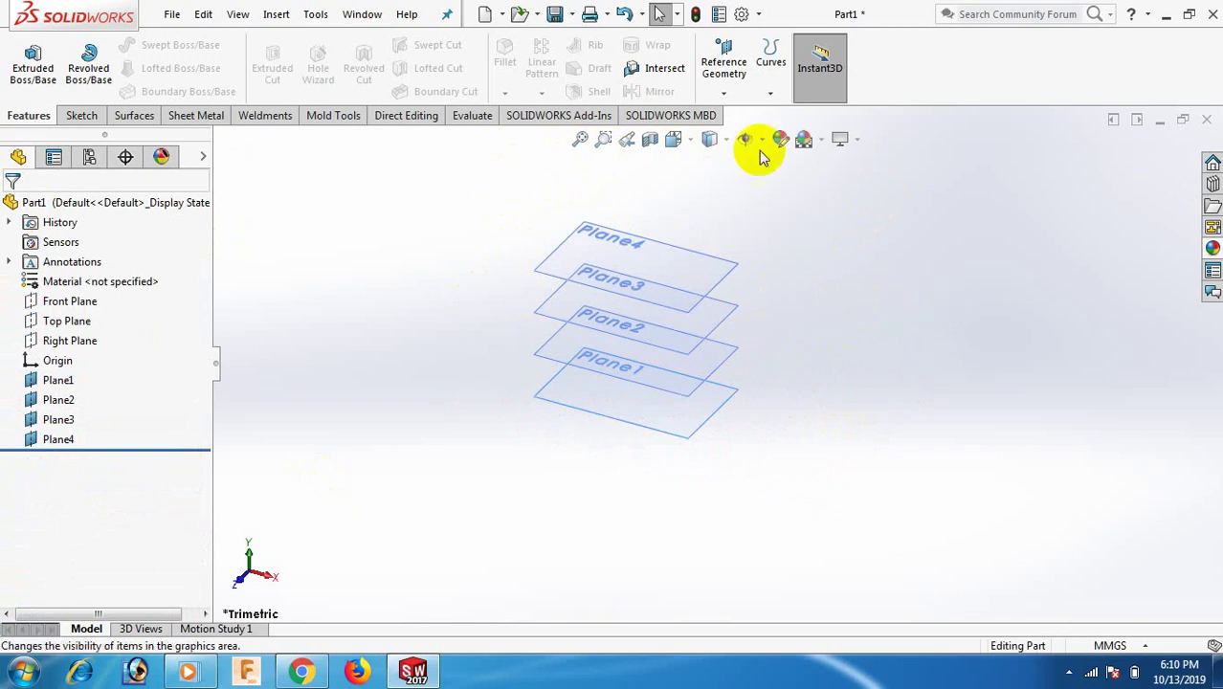
Step: Create a reference plane offset 30 mm above Plane4
click(740, 98)
click(734, 115)
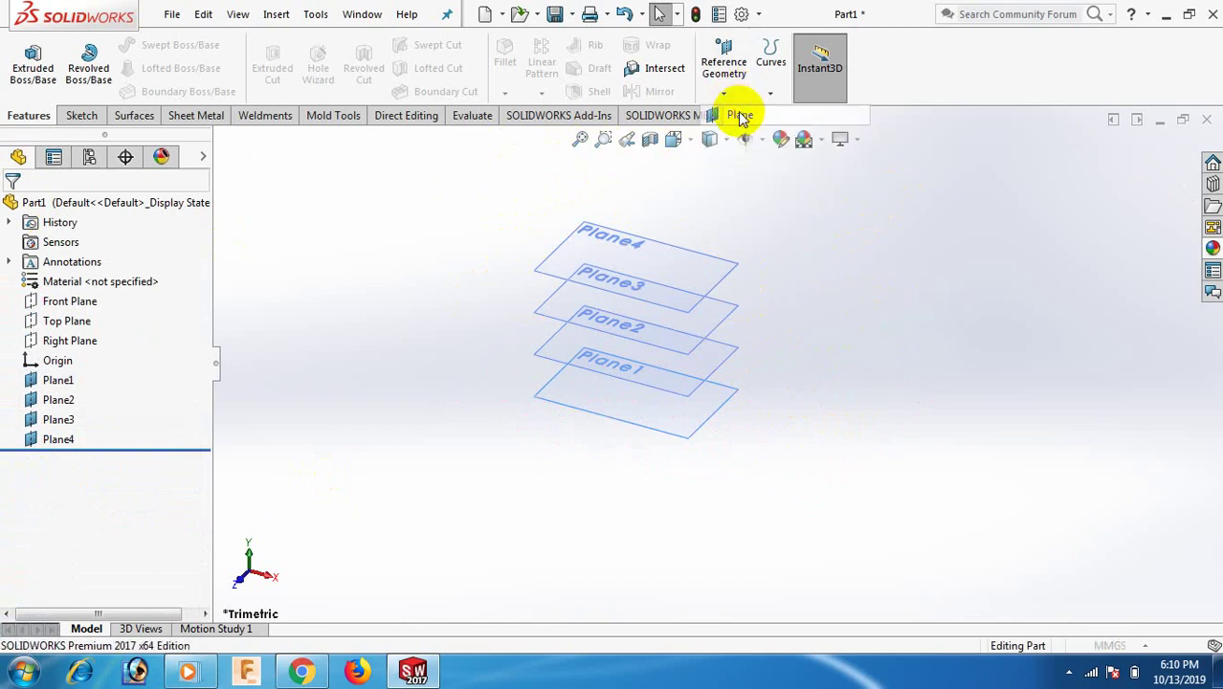
click(725, 277)
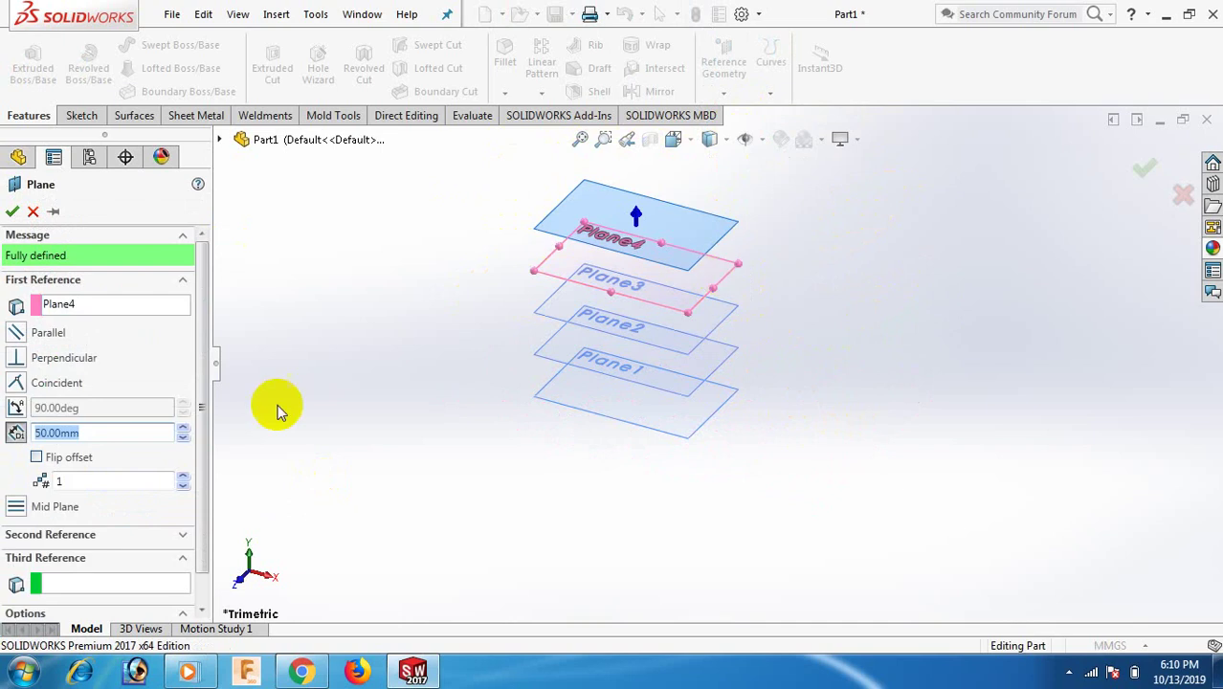
click(182, 438)
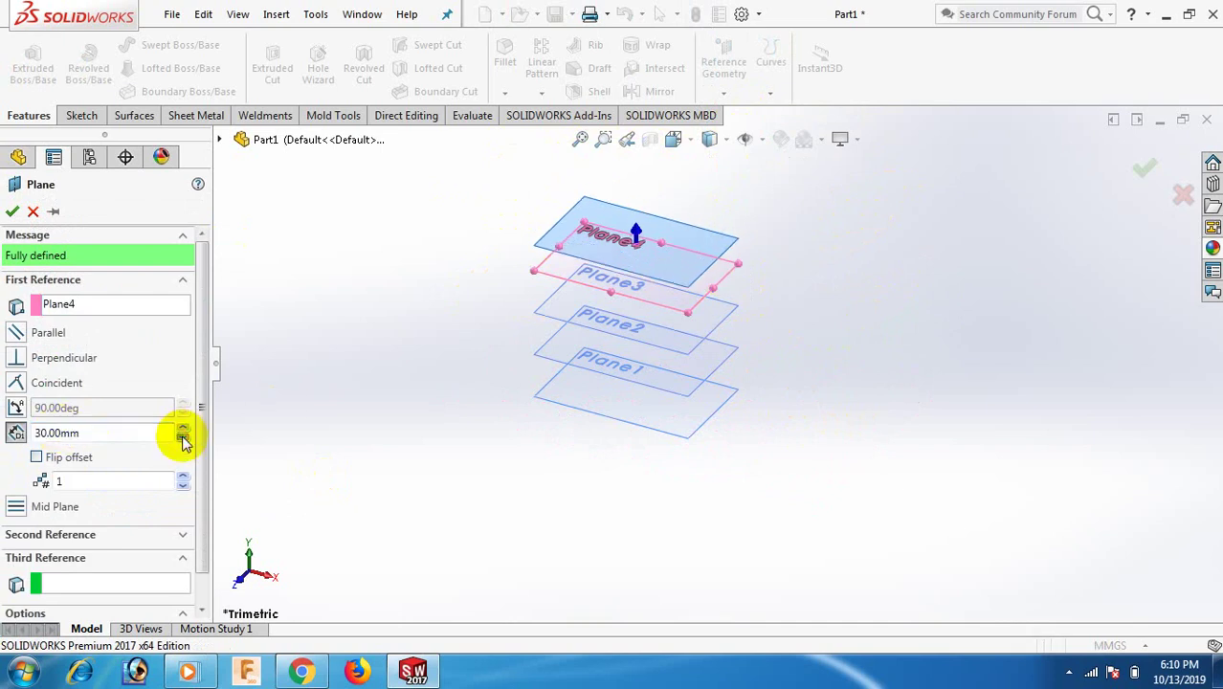
click(12, 212)
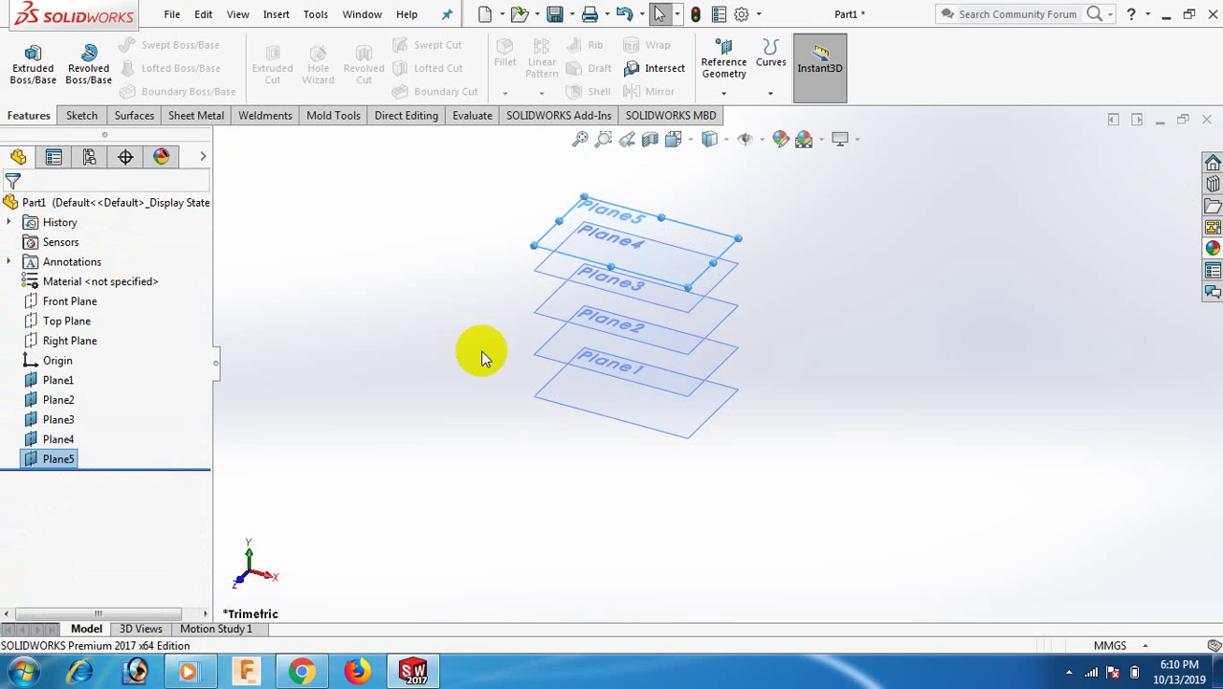
Step: Create a reference plane offset 10 mm above Plane5
click(725, 92)
click(737, 115)
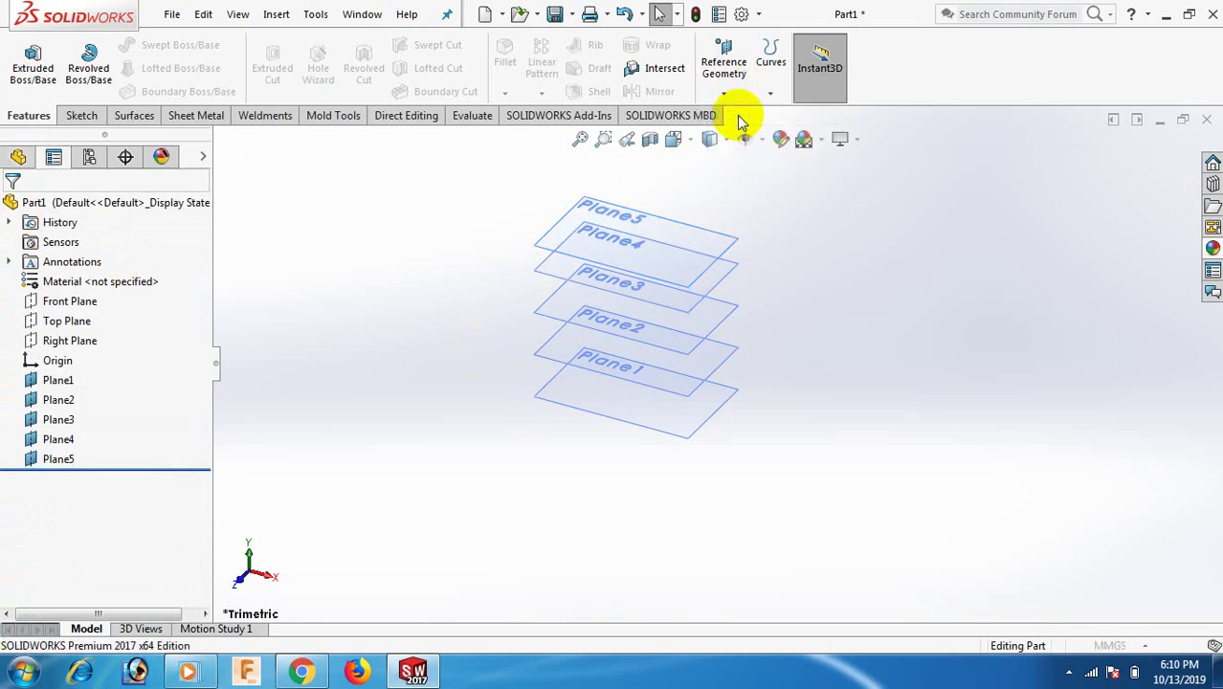
click(720, 239)
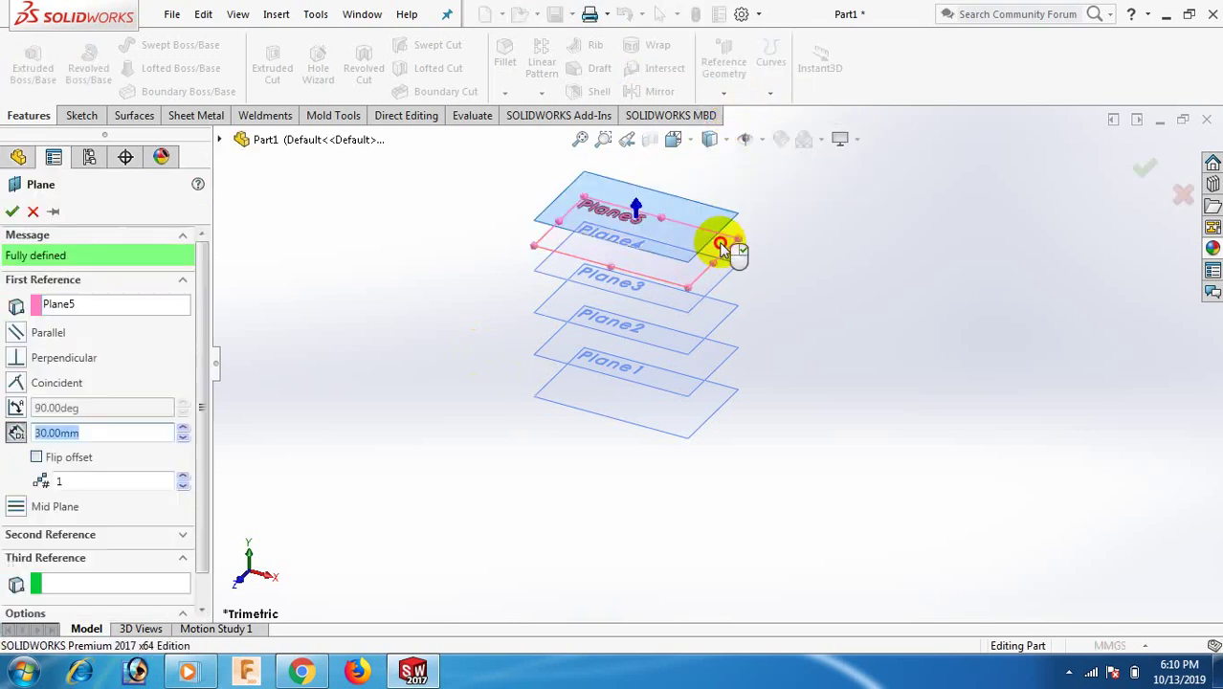
click(183, 439)
click(183, 438)
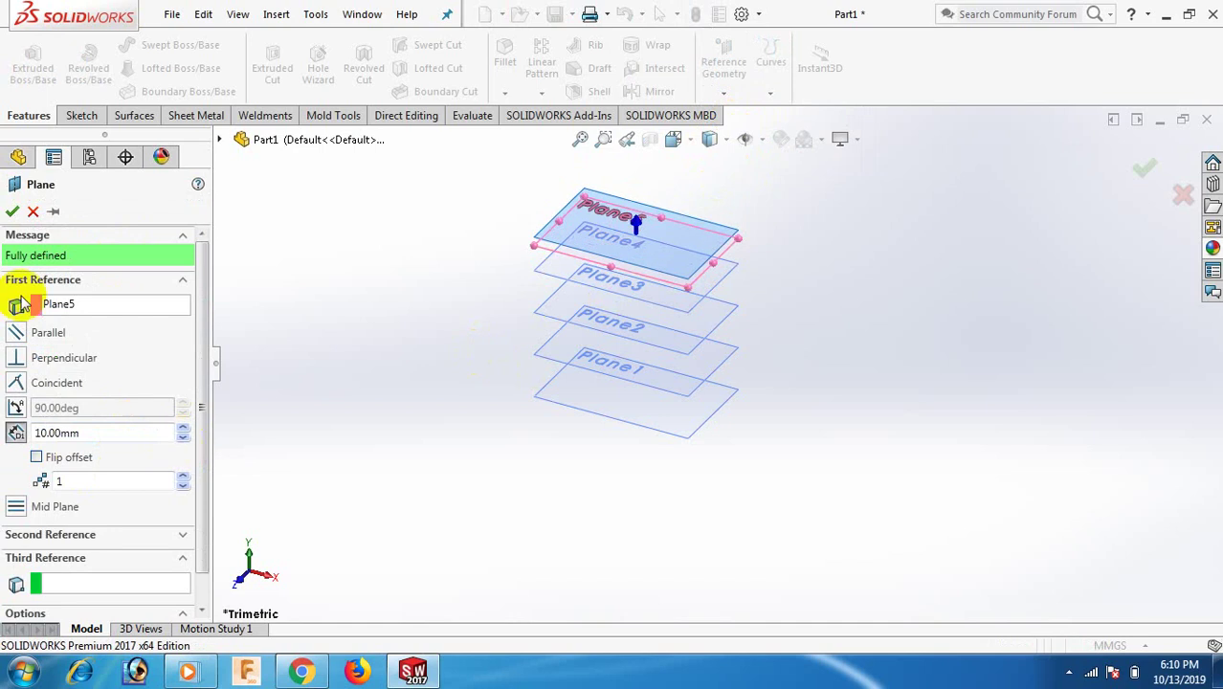
click(11, 211)
key(f)
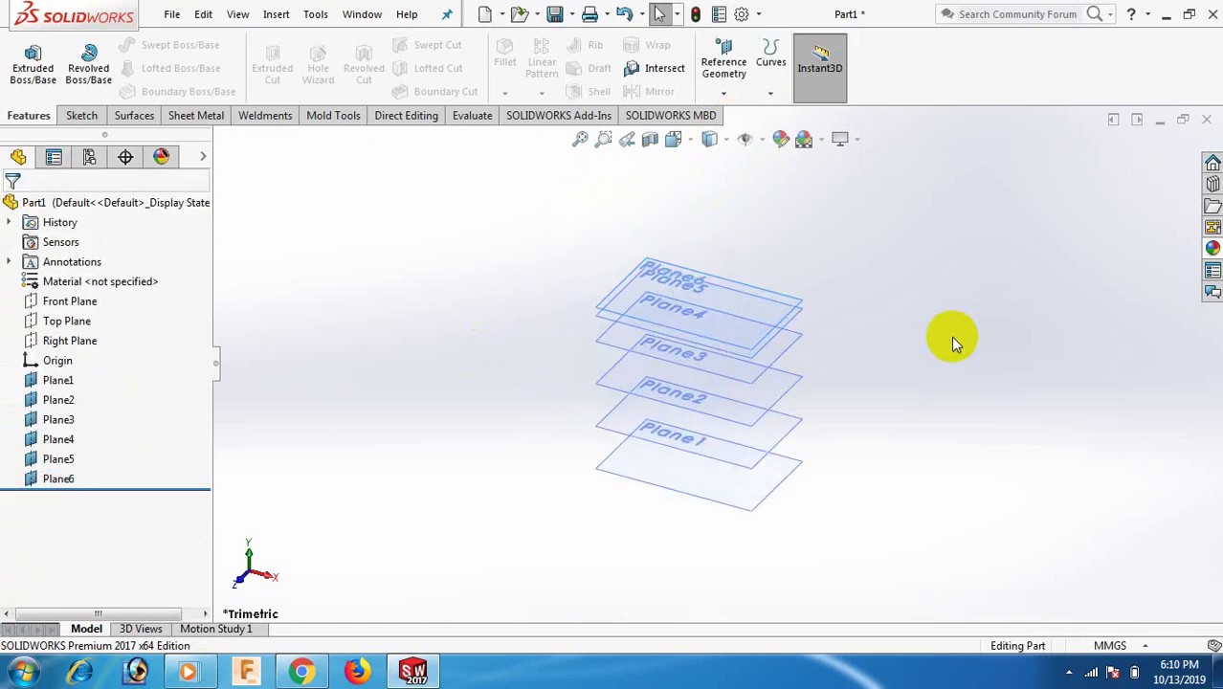
Step: Create a reference plane offset 5 mm above Plane6
click(725, 92)
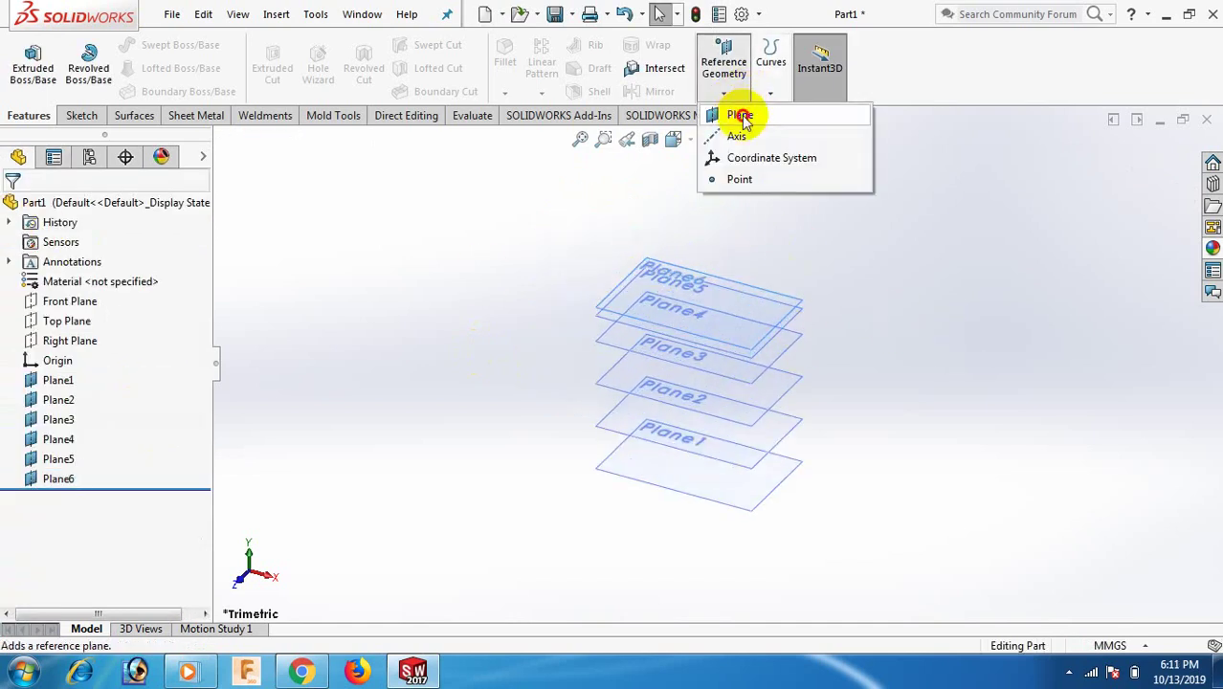
click(741, 116)
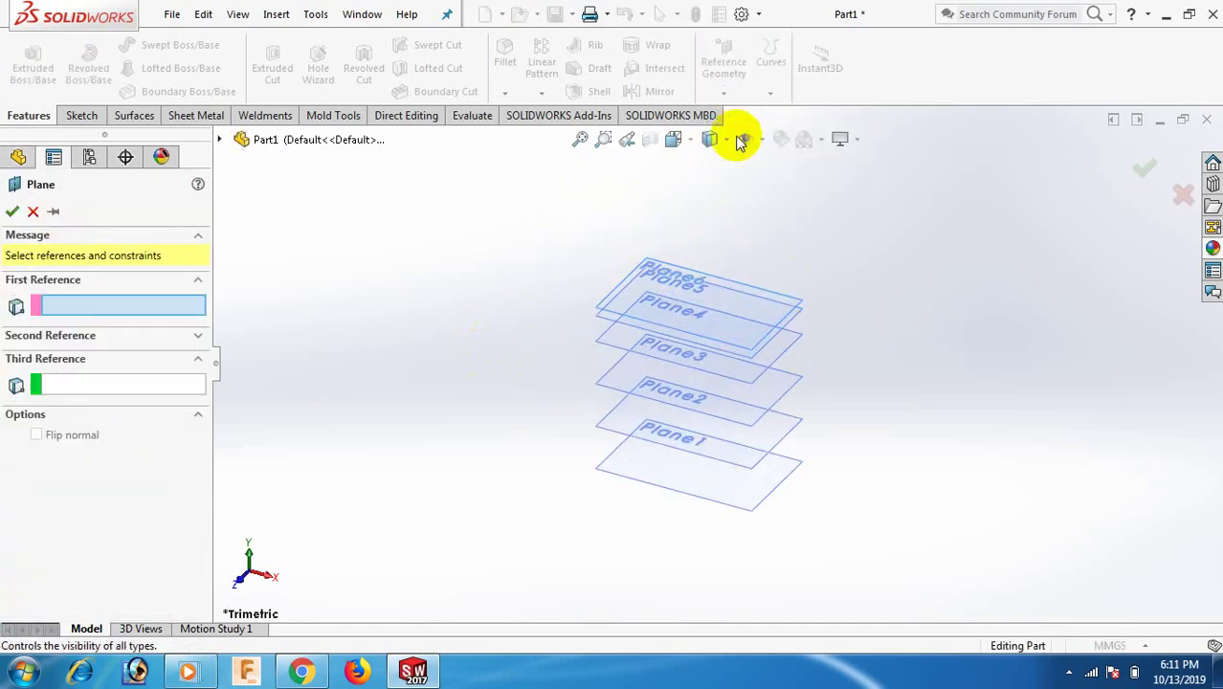
click(788, 301)
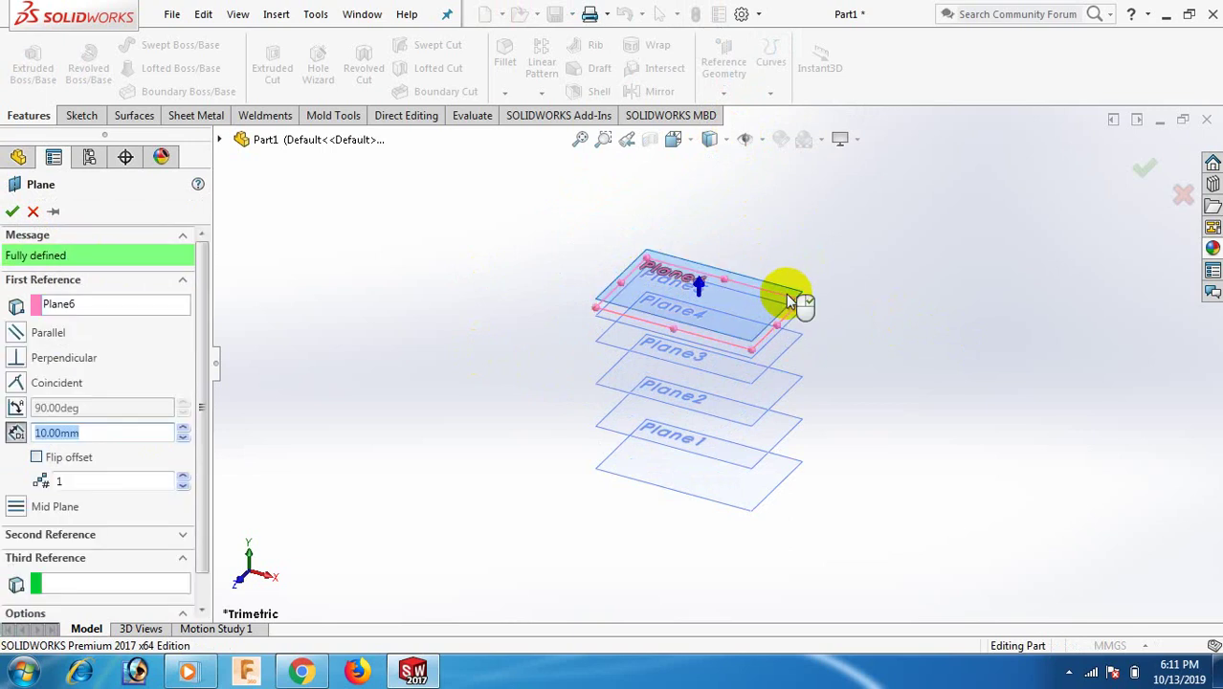
click(183, 439)
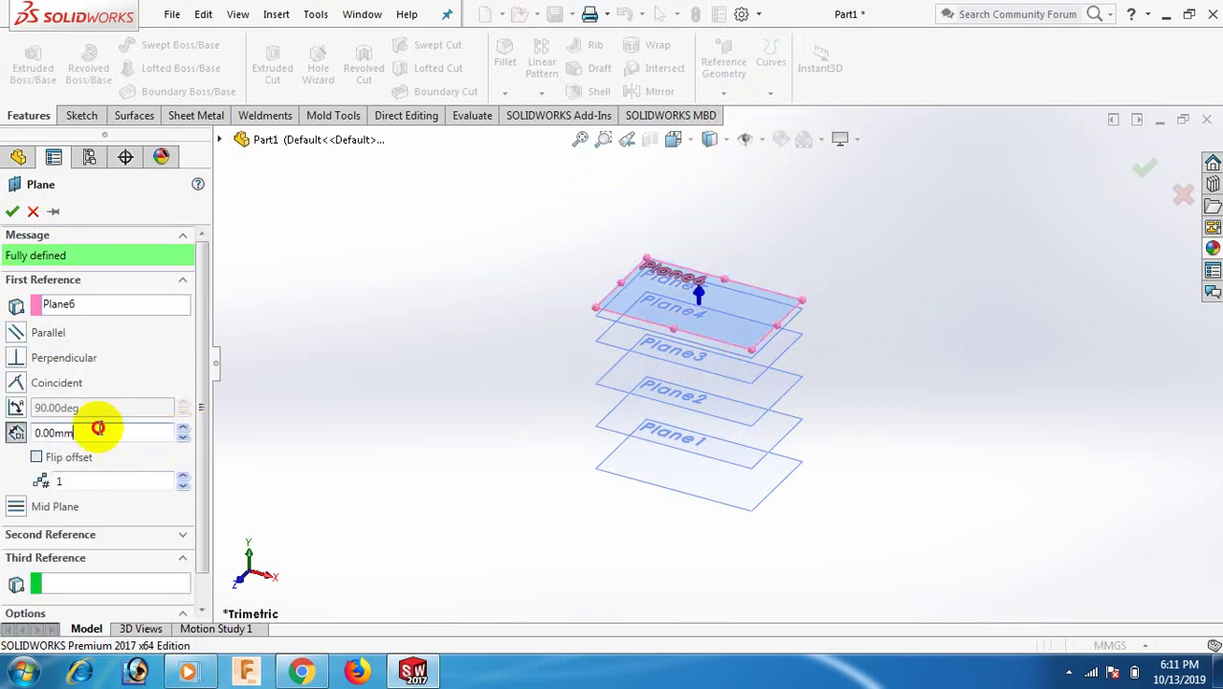
drag(98, 427, 12, 439)
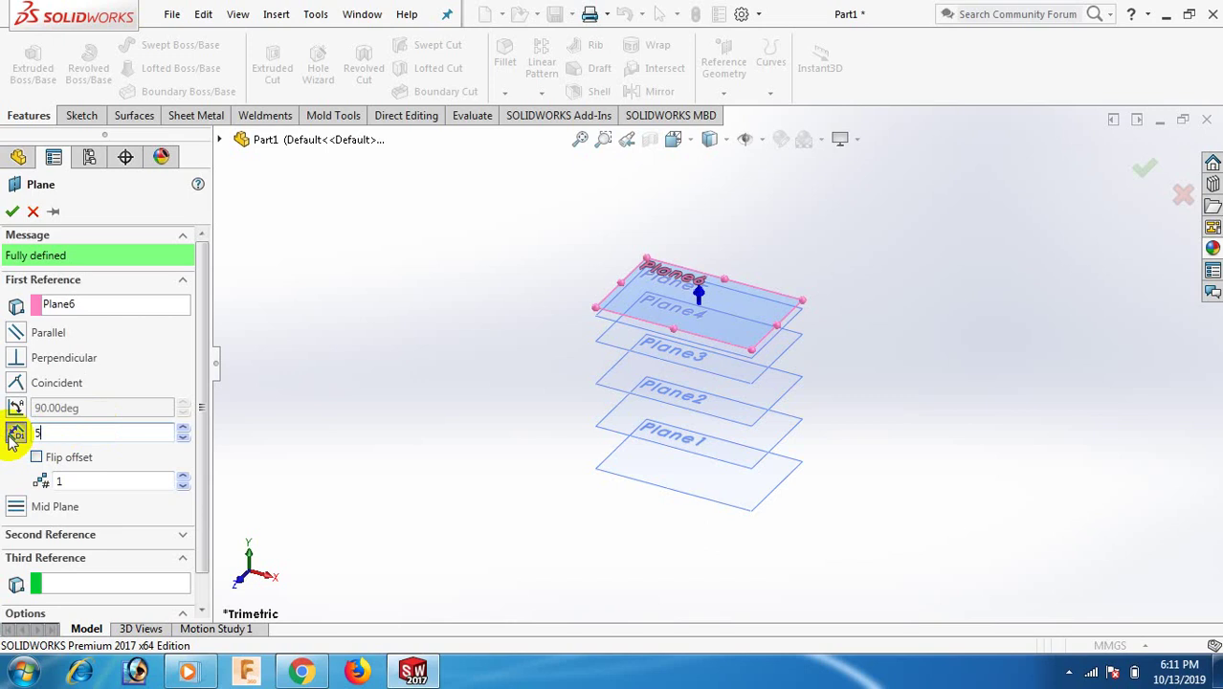
text(5)
key(Return)
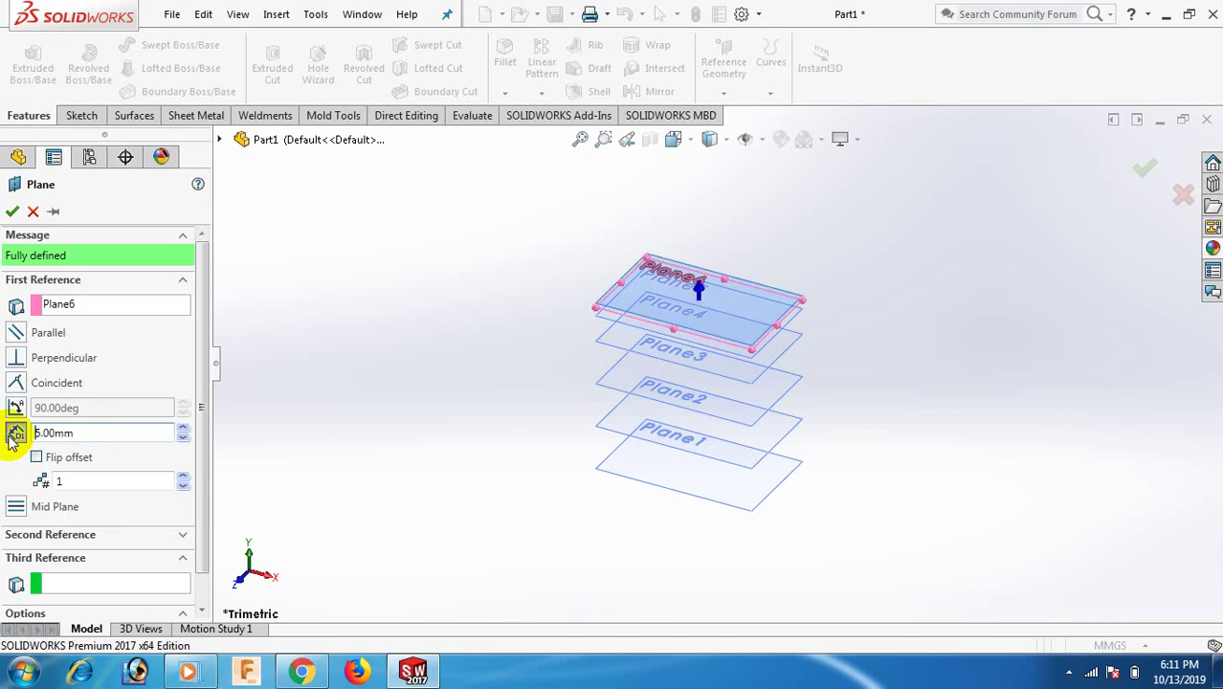
click(12, 212)
scroll(860, 303, down, 2)
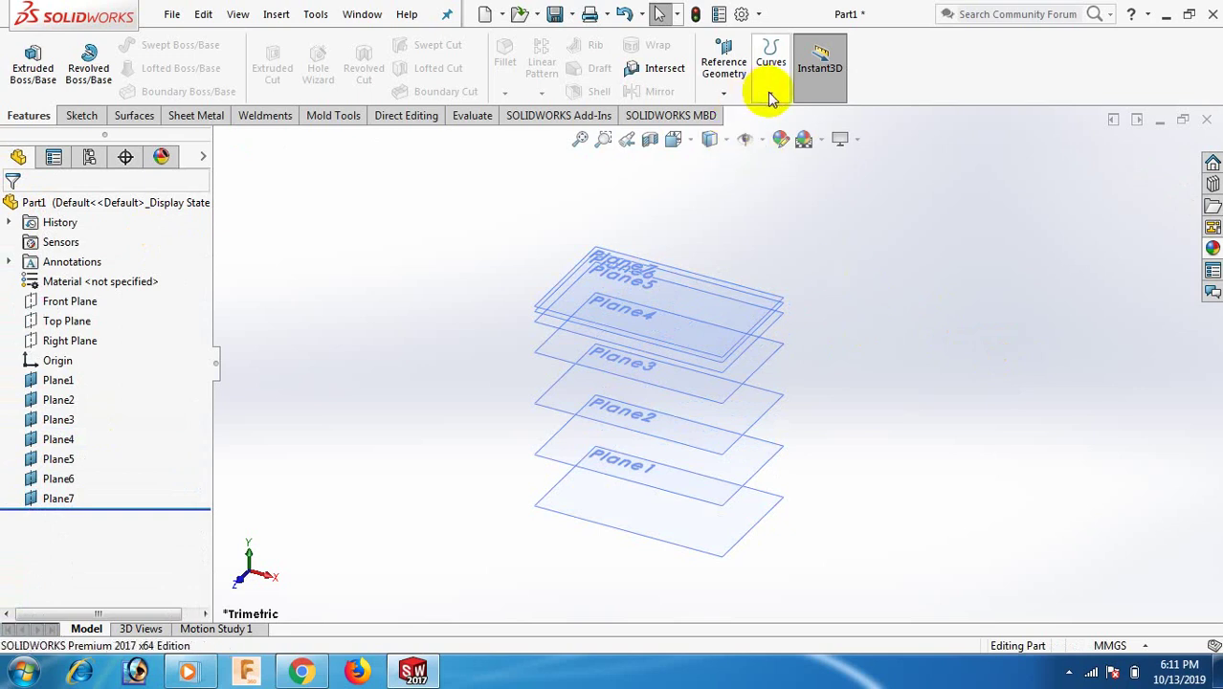
Step: Create a reference plane offset 15 mm above Plane7
click(740, 93)
click(741, 115)
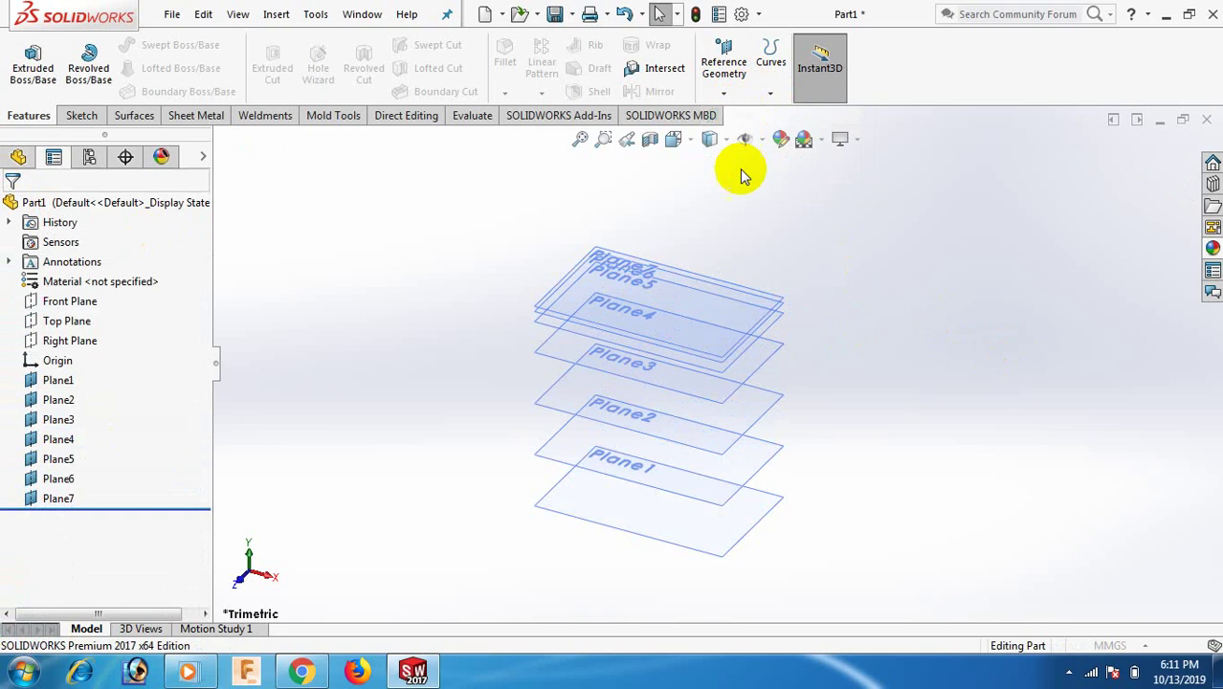
click(746, 316)
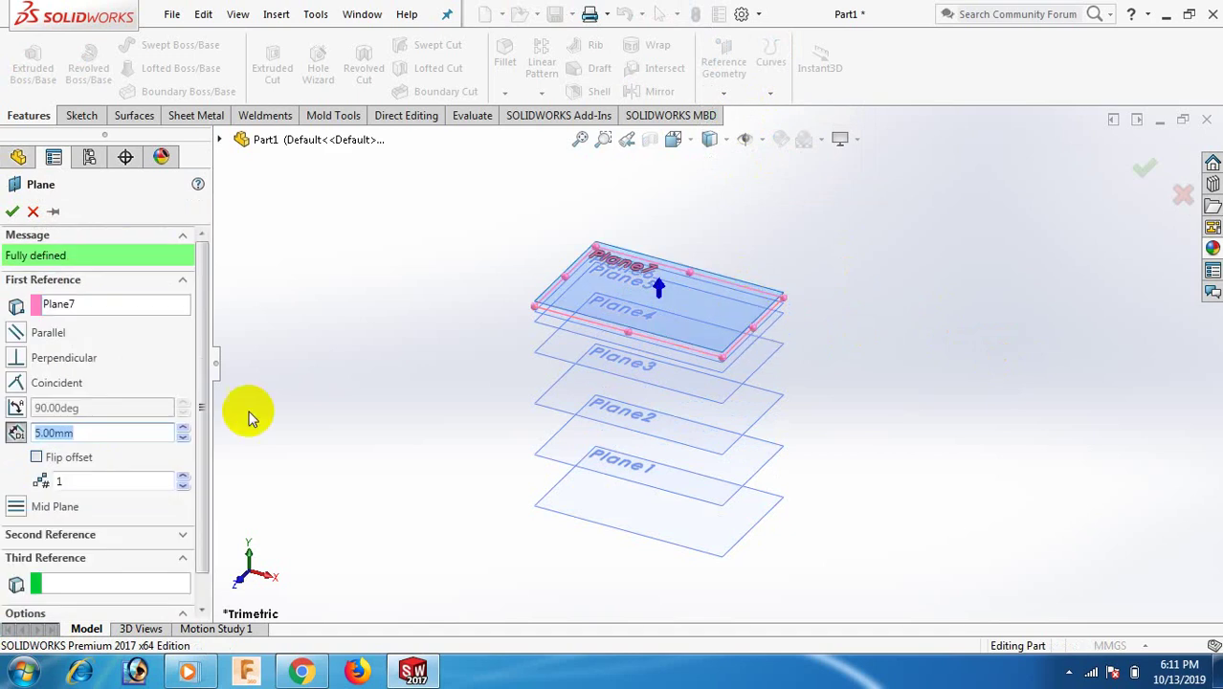
click(184, 431)
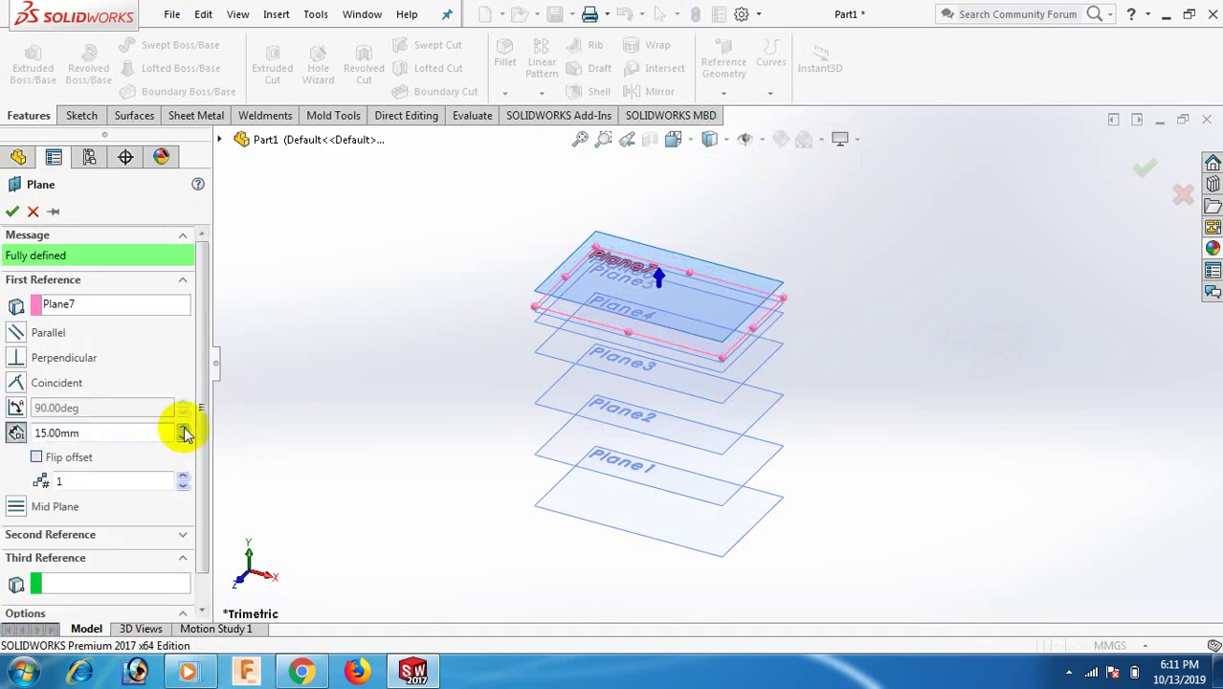
click(12, 212)
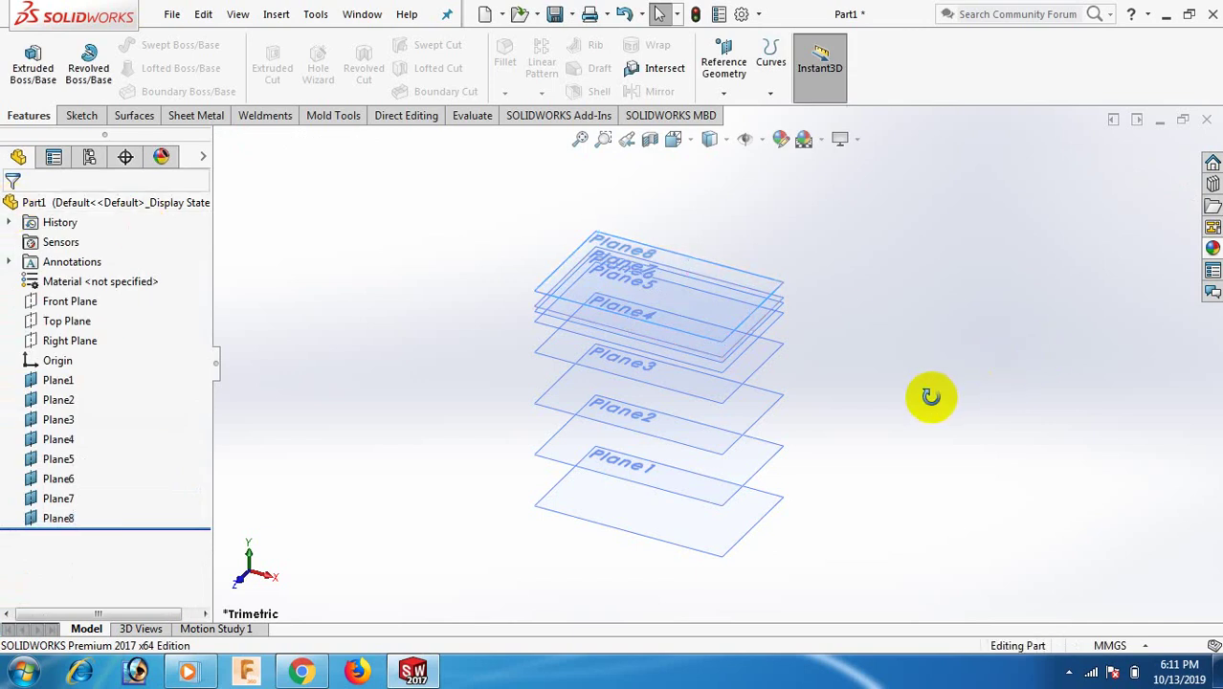
Step: Start a sketch on Plane1 and draw an ellipse centred on the origin, with radii of about 39 mm and 25 mm
mouse_move(931, 396)
middle_down()
mouse_move(951, 295)
mouse_move(920, 390)
middle_up()
click(733, 506)
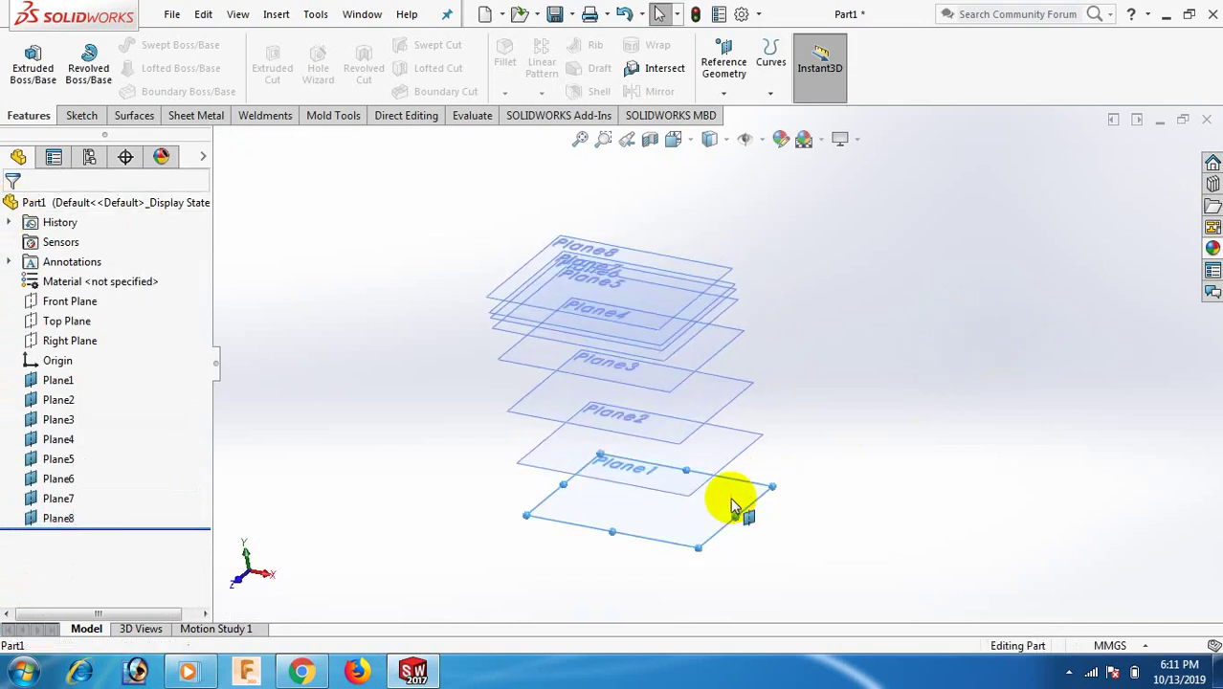
click(808, 443)
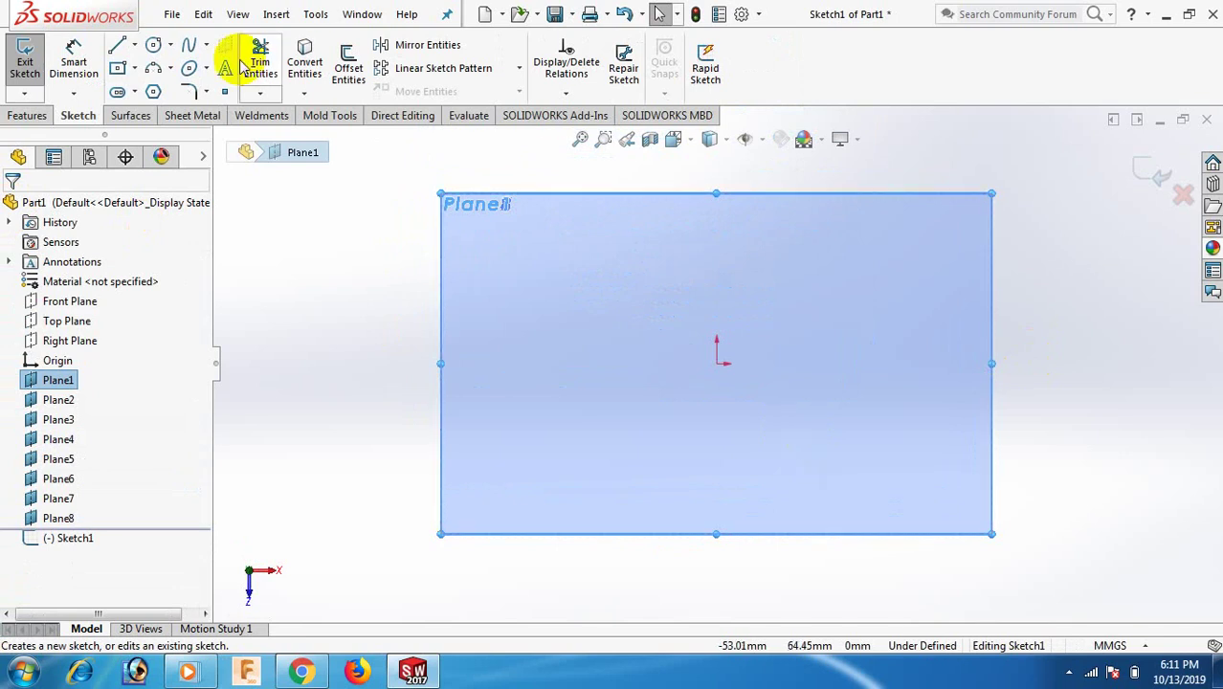
click(206, 69)
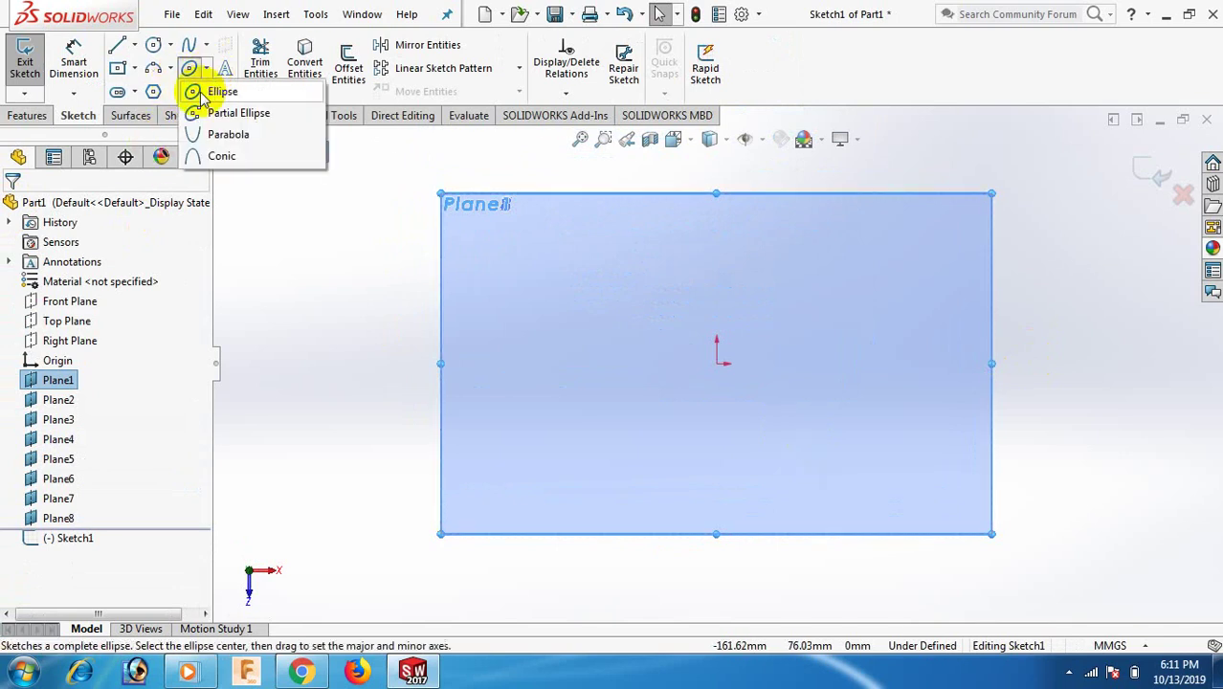
click(220, 92)
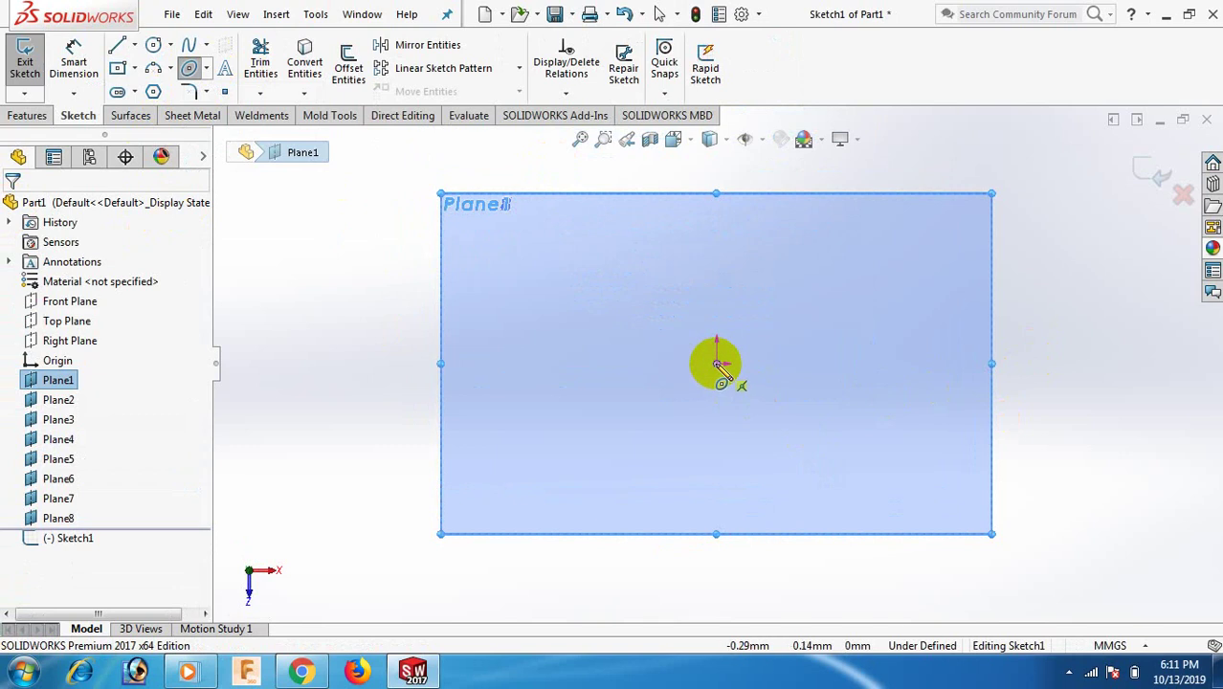
click(720, 365)
click(837, 376)
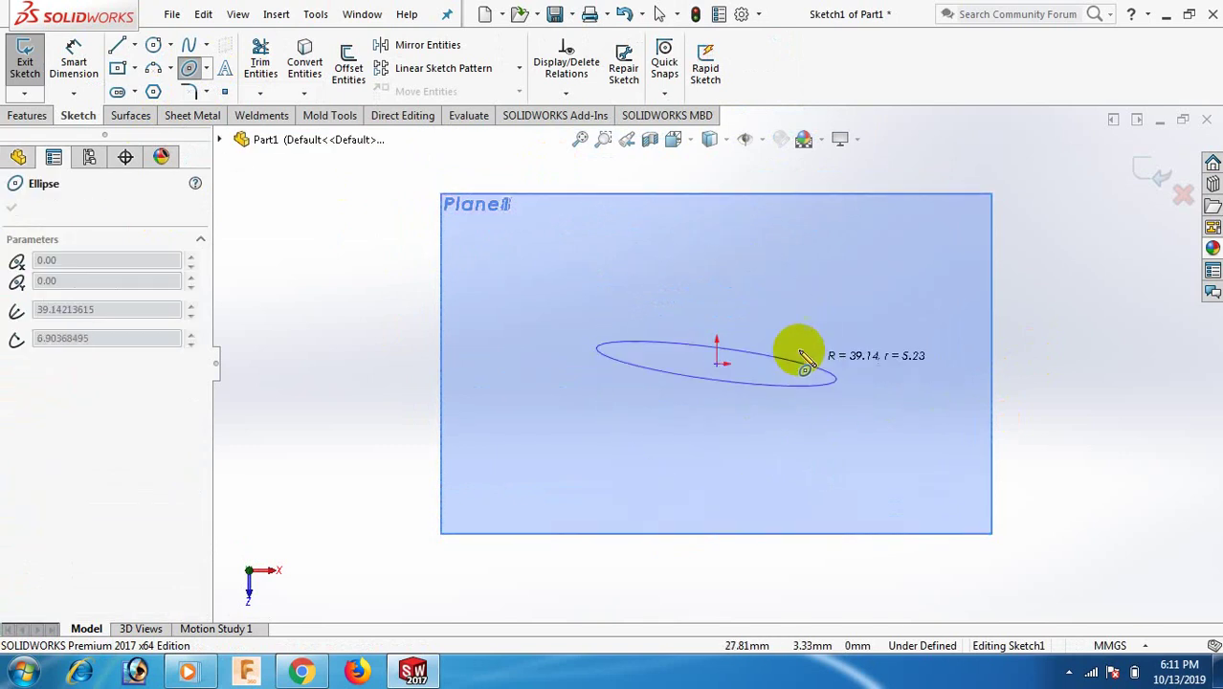
click(781, 304)
right_click(778, 302)
click(828, 308)
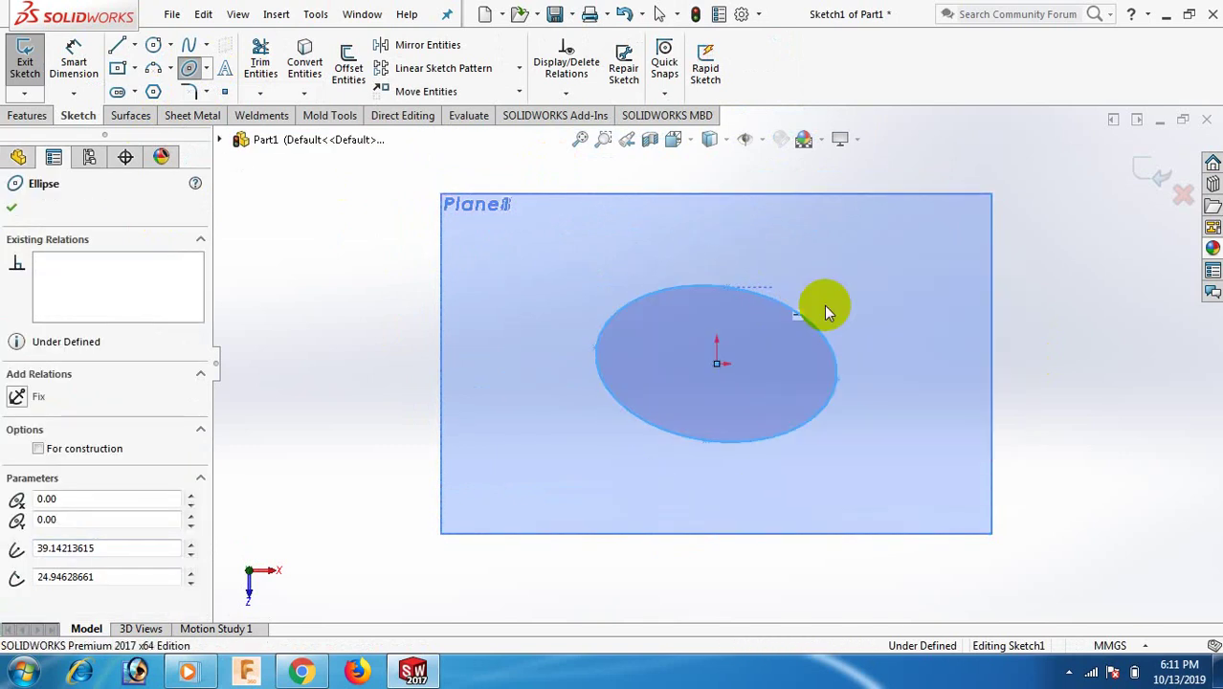
Step: Add a Horizontal relation between the ellipse's major-axis end point and its centre at the origin
click(839, 380)
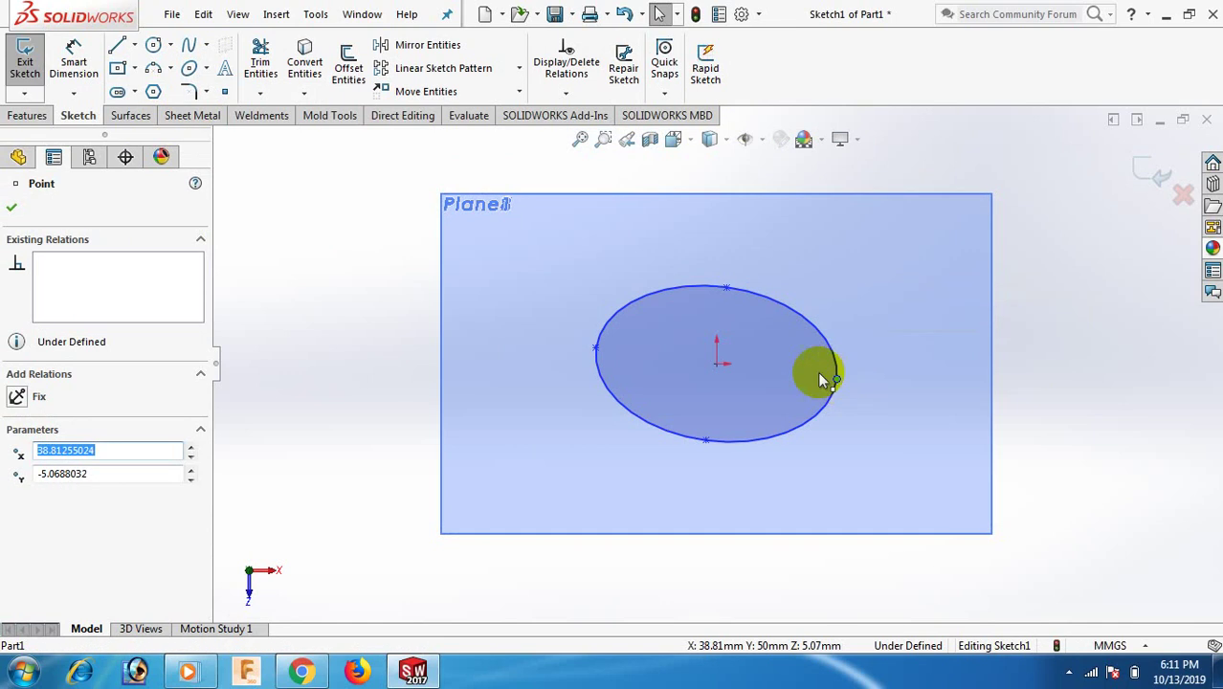
ctrl+click(717, 365)
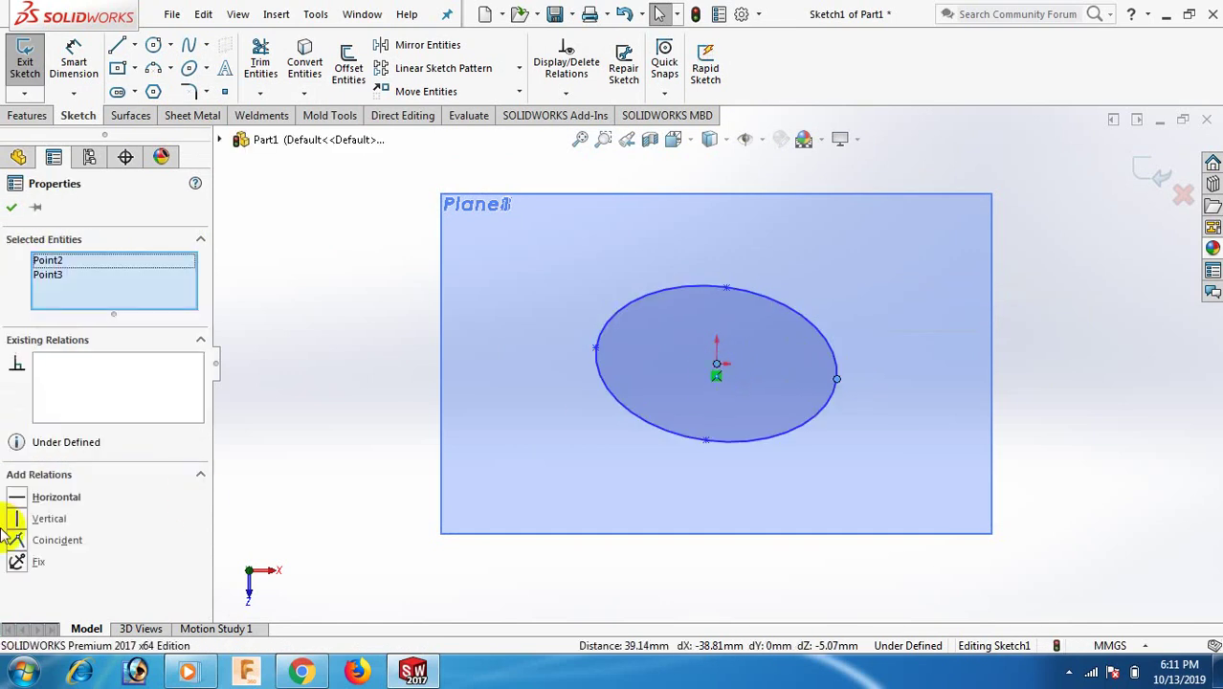
click(18, 499)
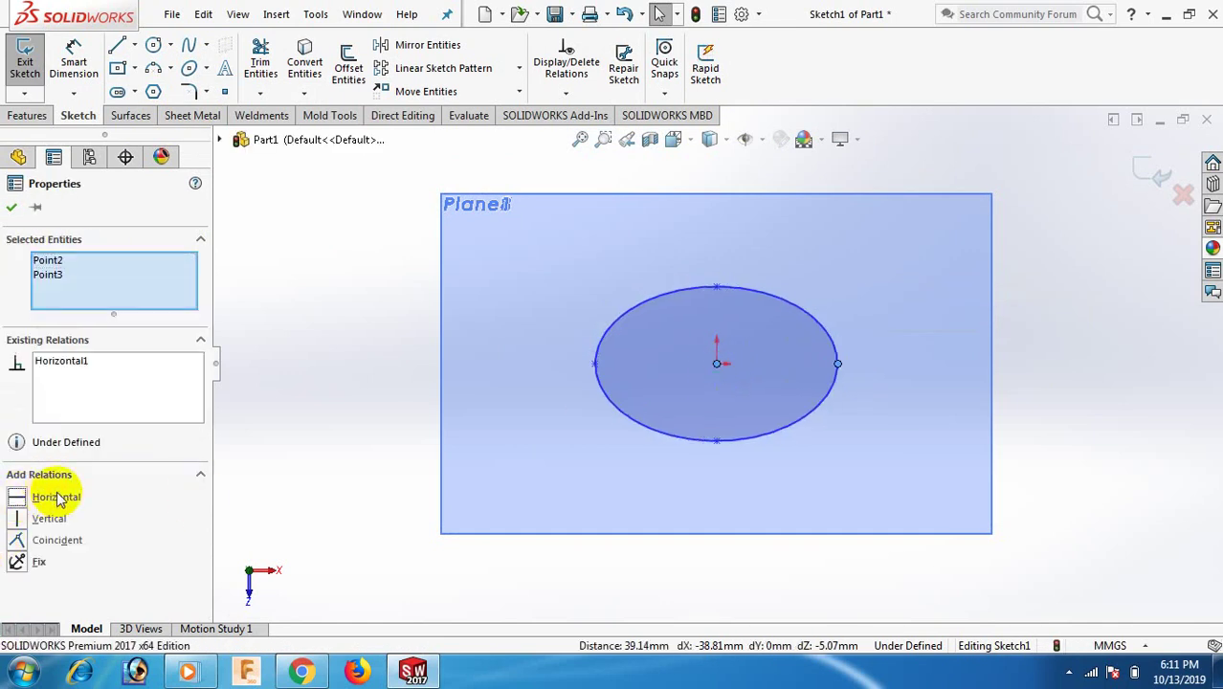
Step: Dimension the ellipse's width between its two major-axis end points as 45 mm
click(246, 428)
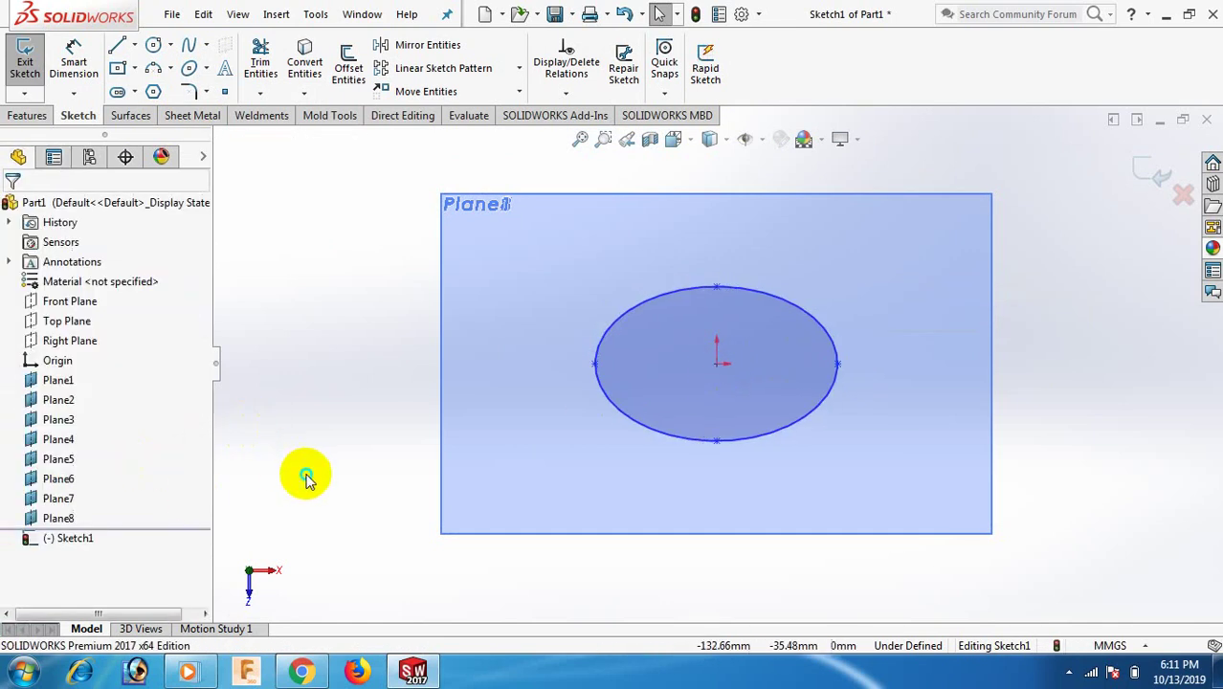
click(592, 365)
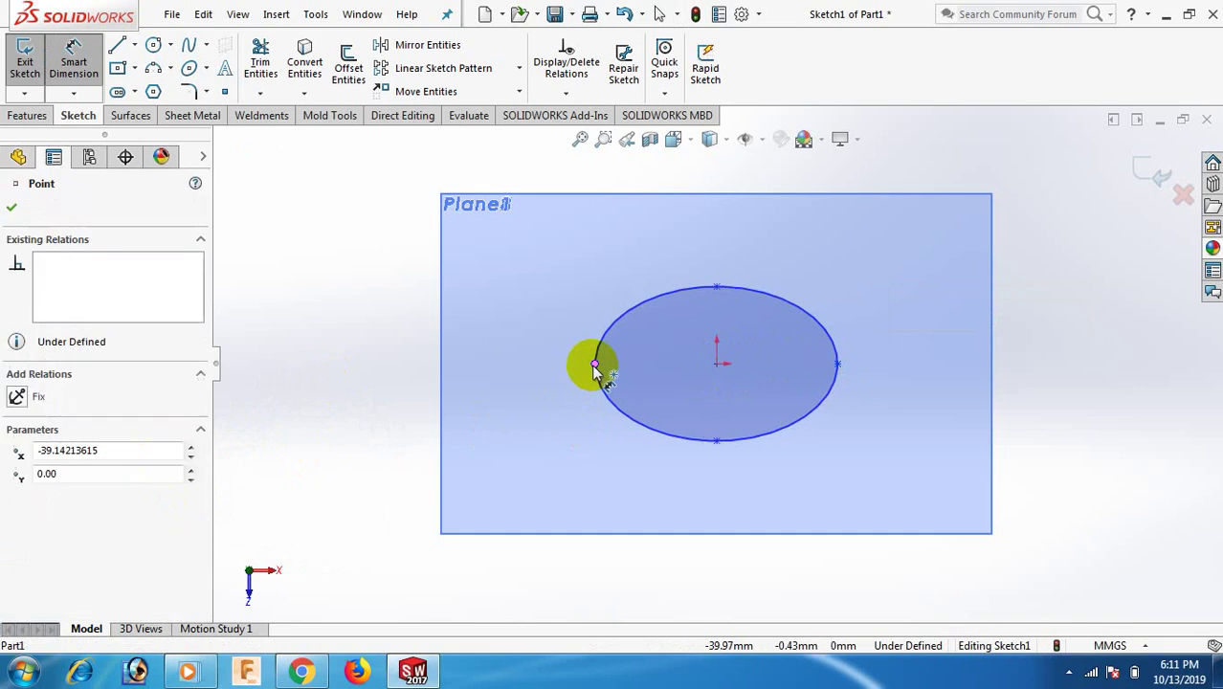
click(839, 370)
click(762, 490)
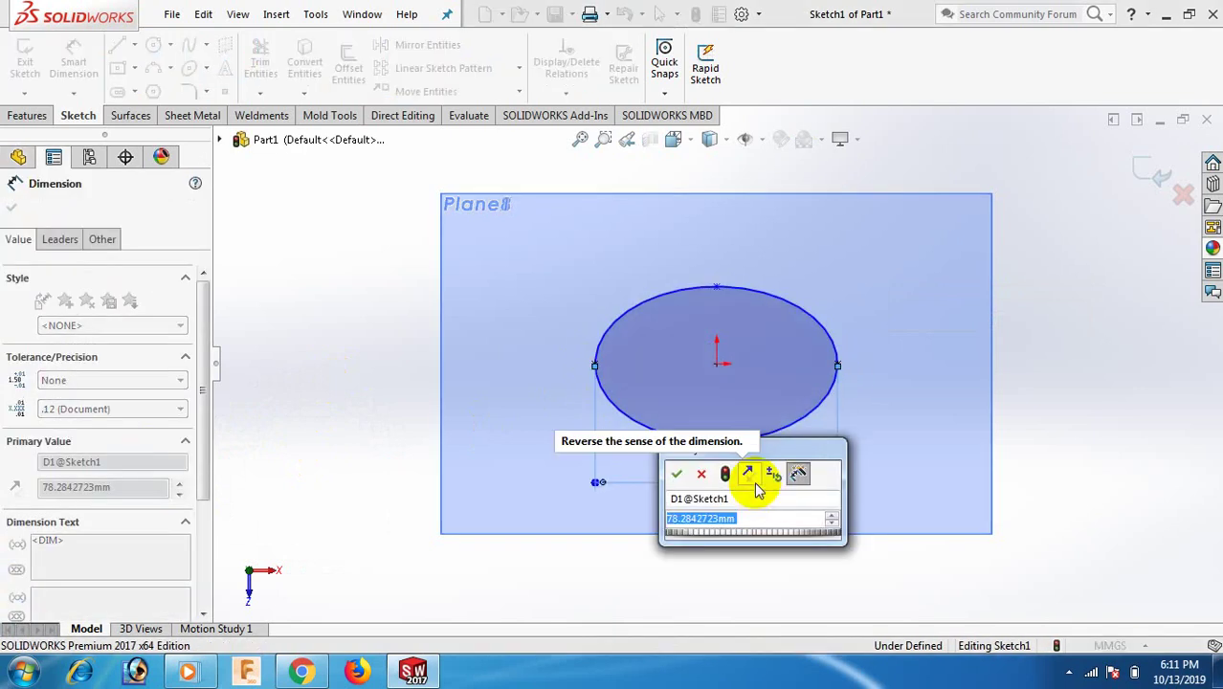
text(45)
key(Return)
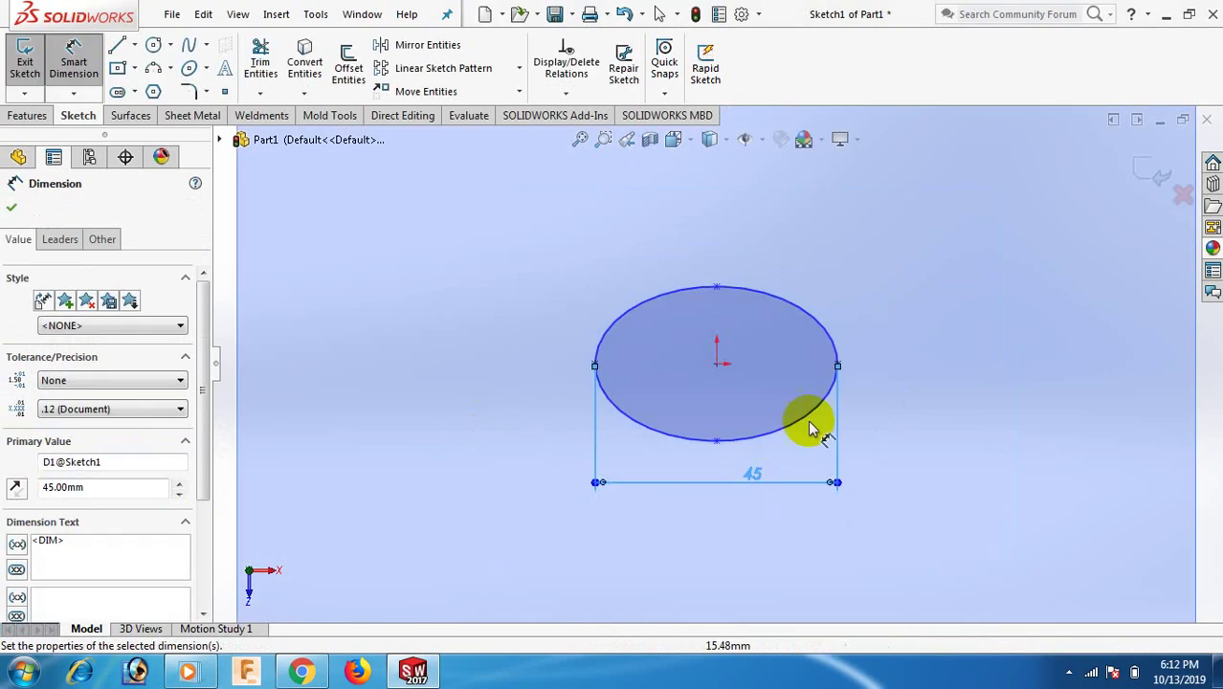
click(942, 430)
Step: Dimension the ellipse's height between its two minor-axis end points as 45 mm
click(717, 441)
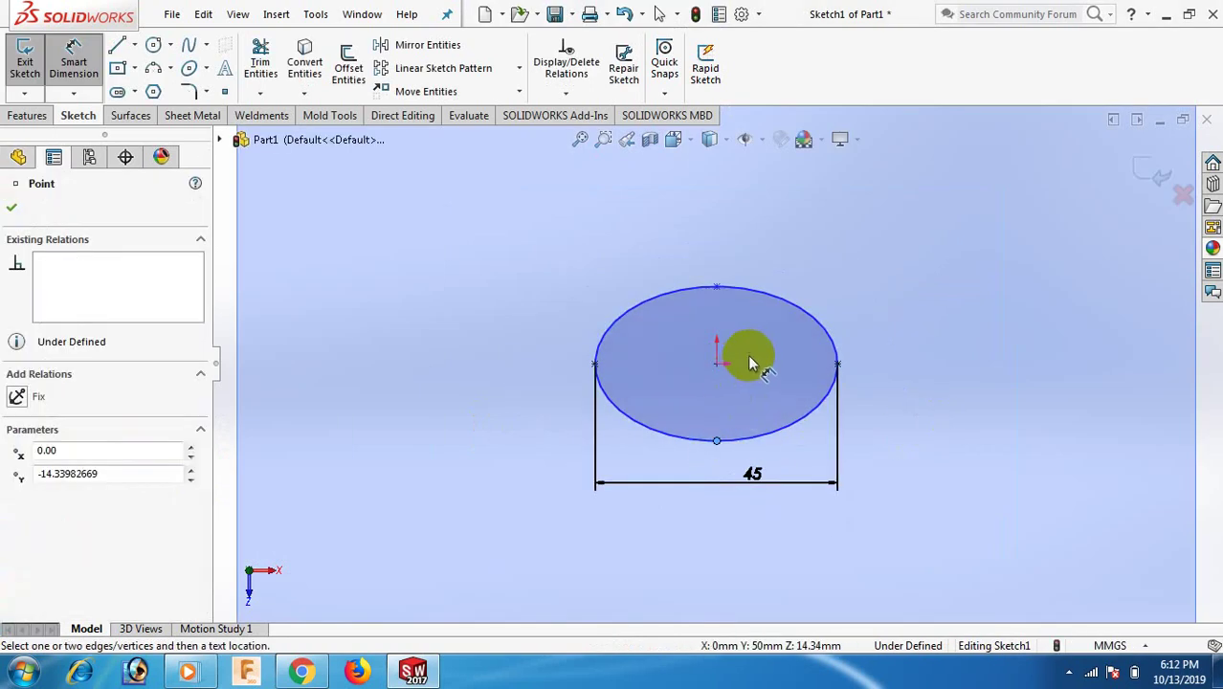
click(717, 287)
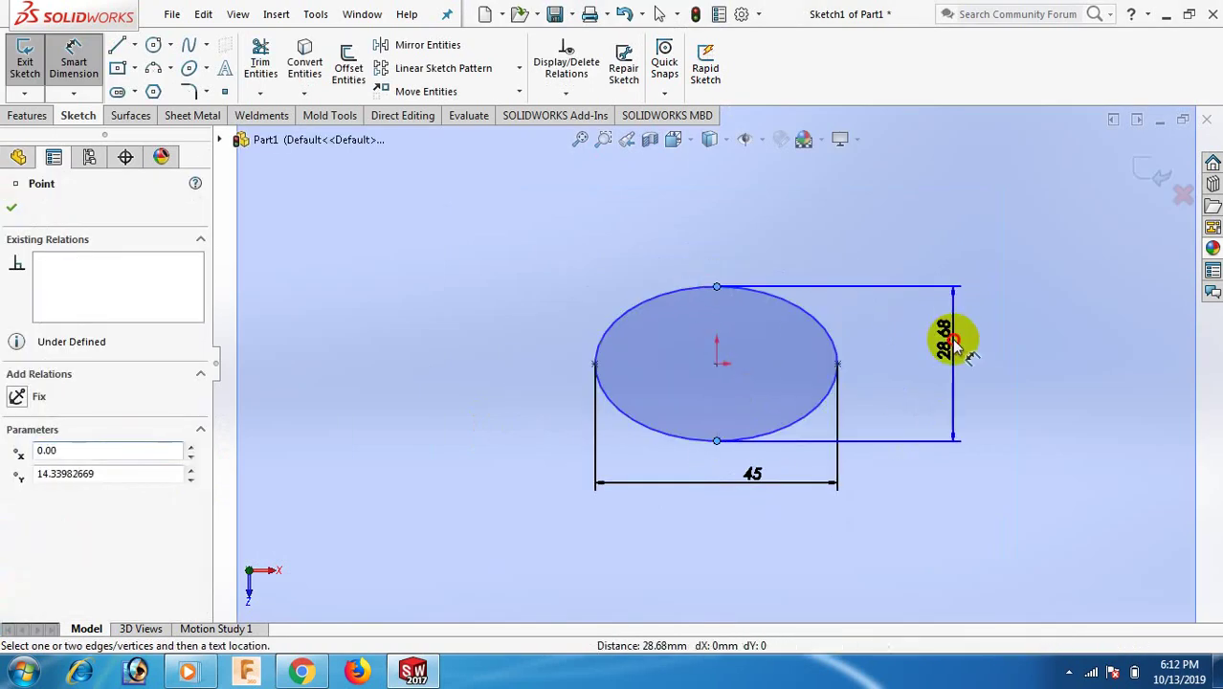
click(959, 340)
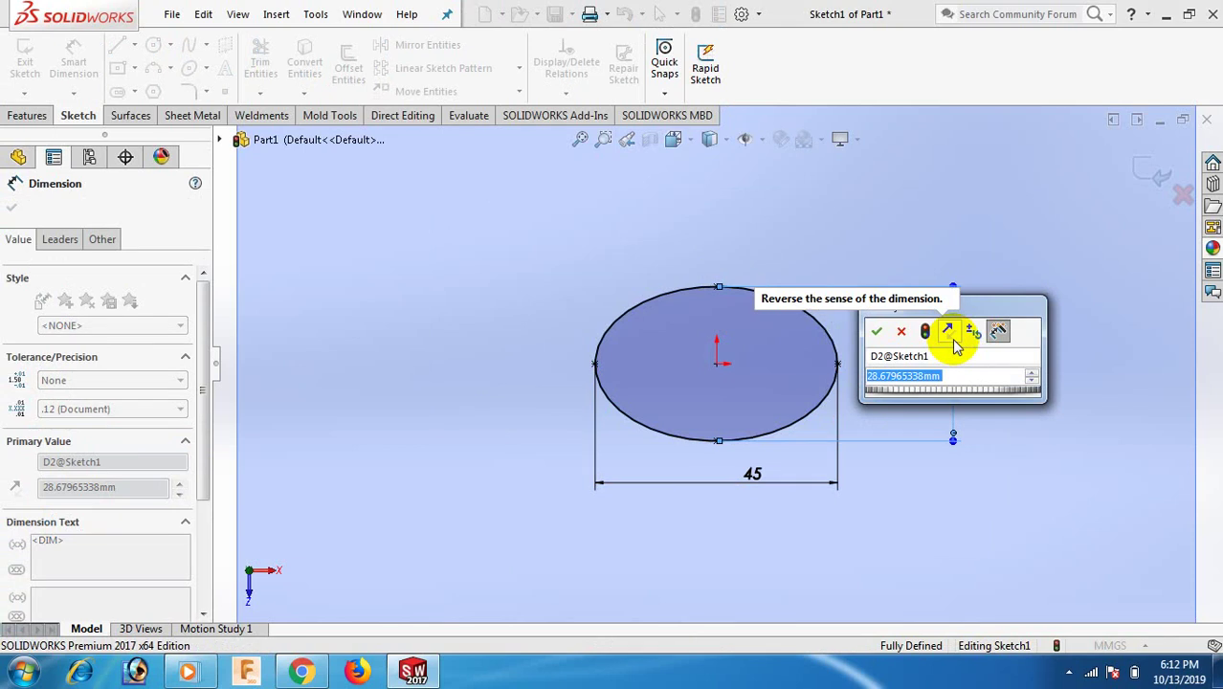
text(45)
key(Return)
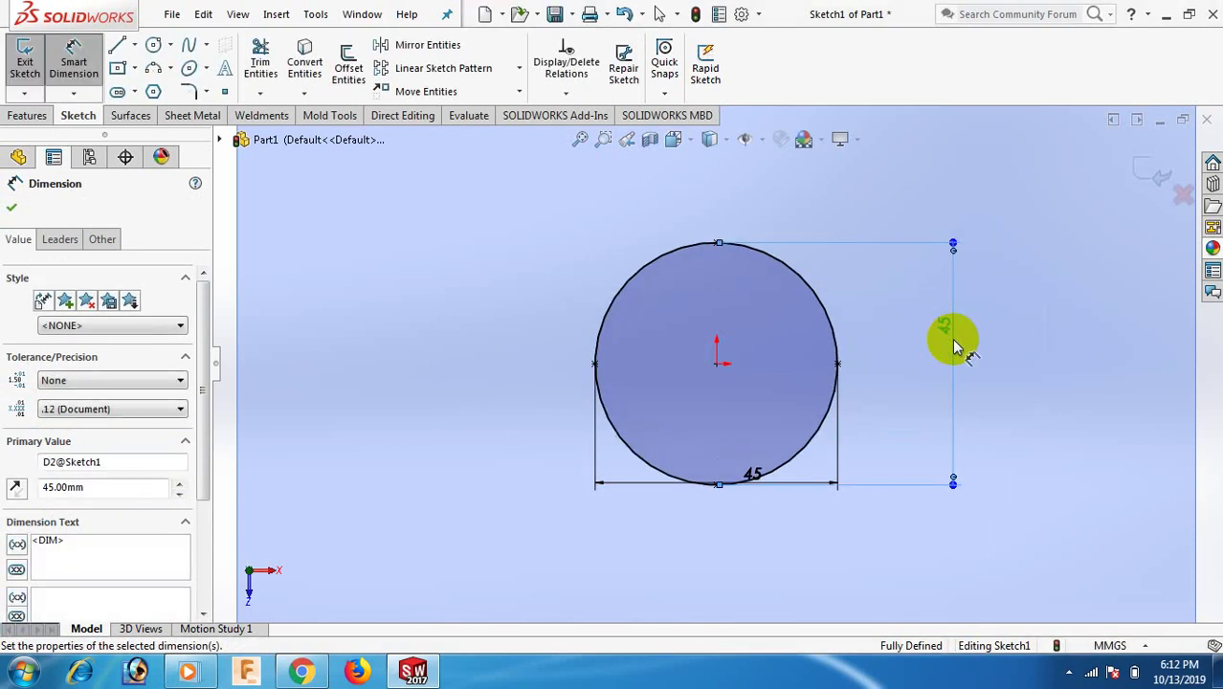
click(891, 426)
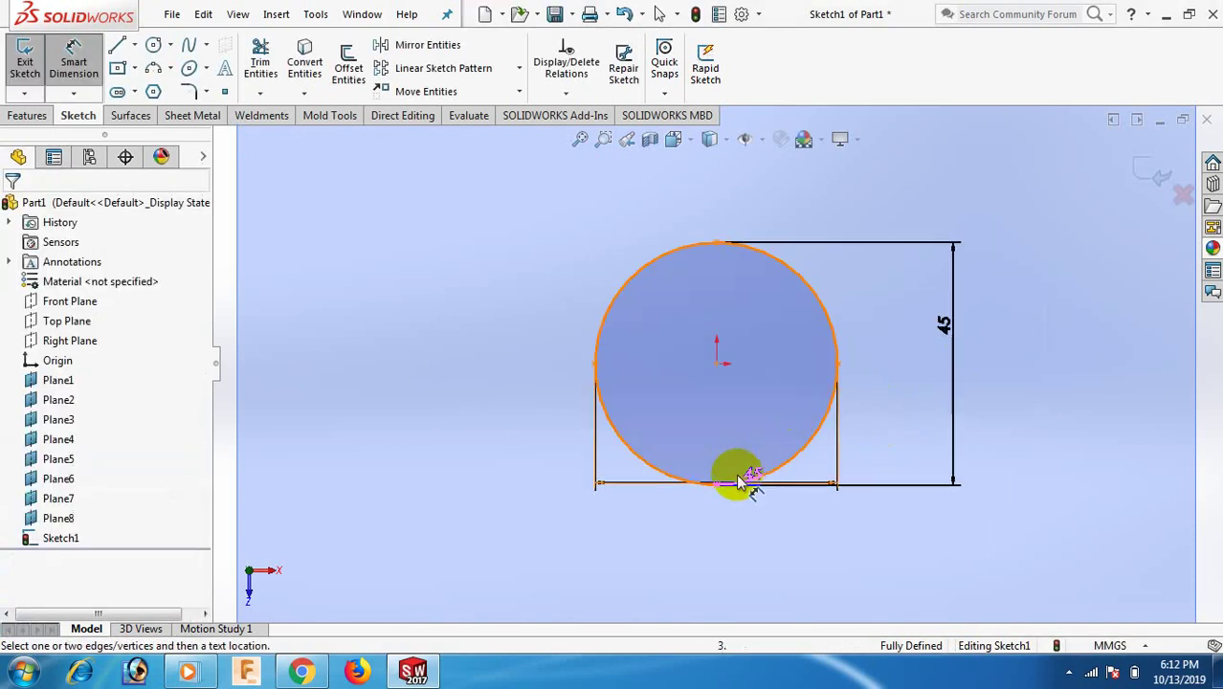
Step: Move the ellipse's width dimension clear below the profile, set it to 75 mm and finish the sketch
drag(768, 486, 772, 542)
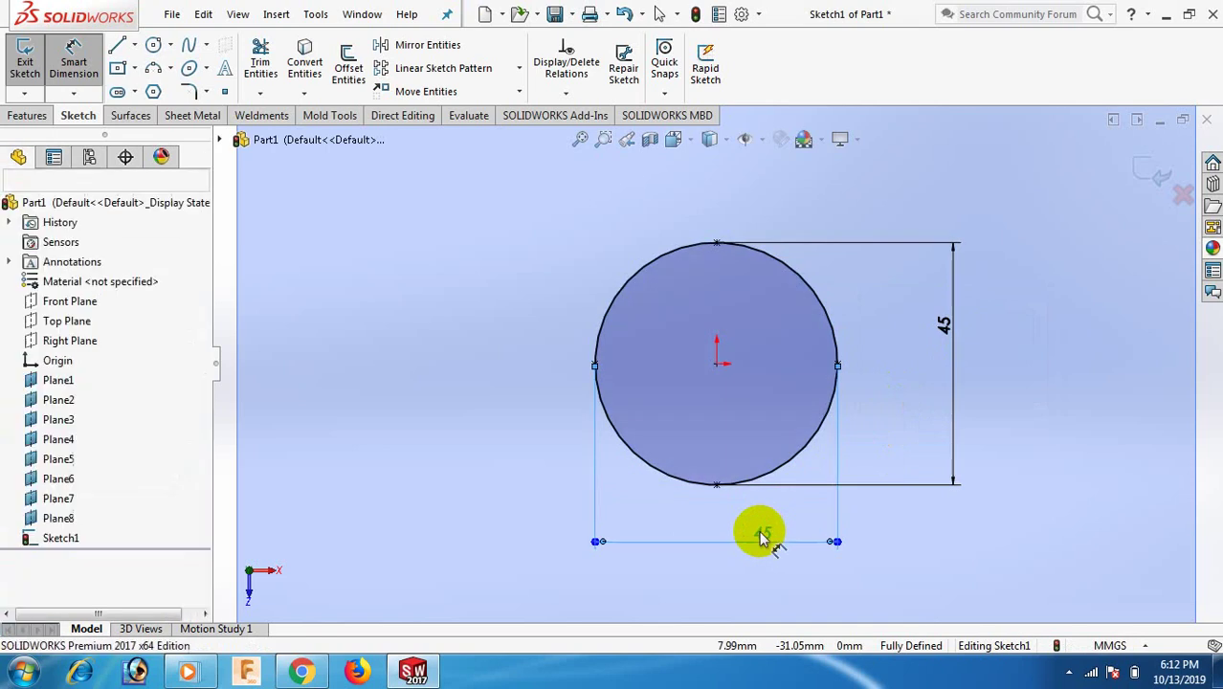
double_click(772, 542)
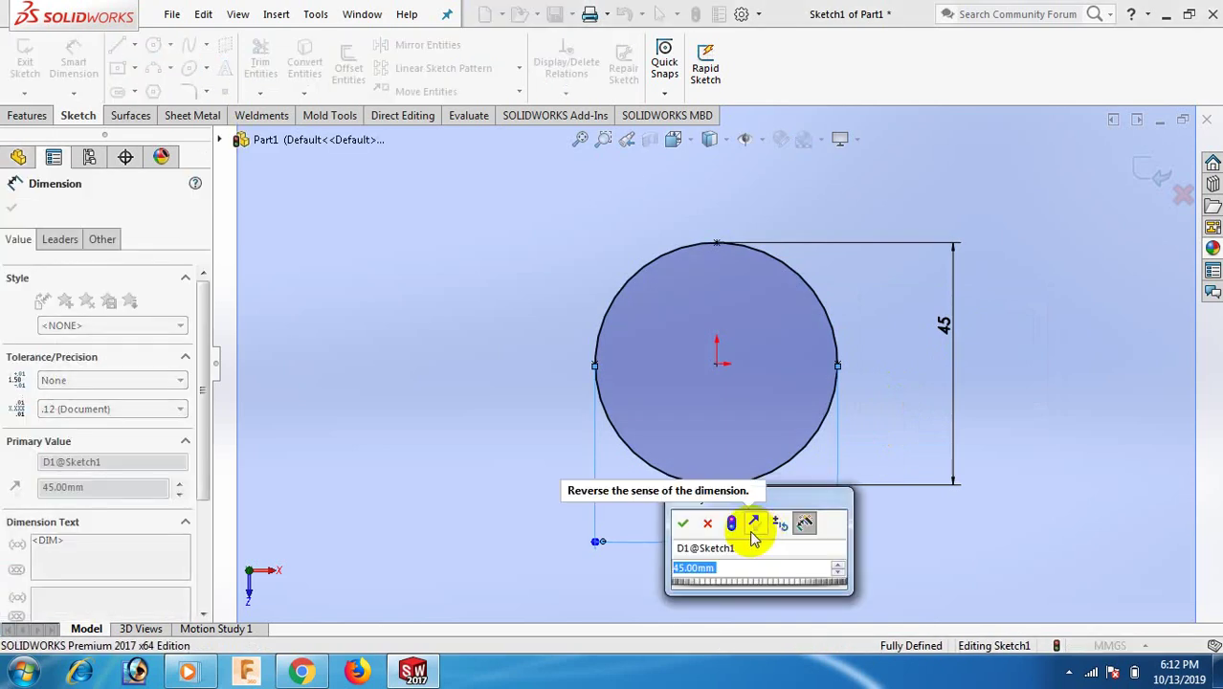
text(75)
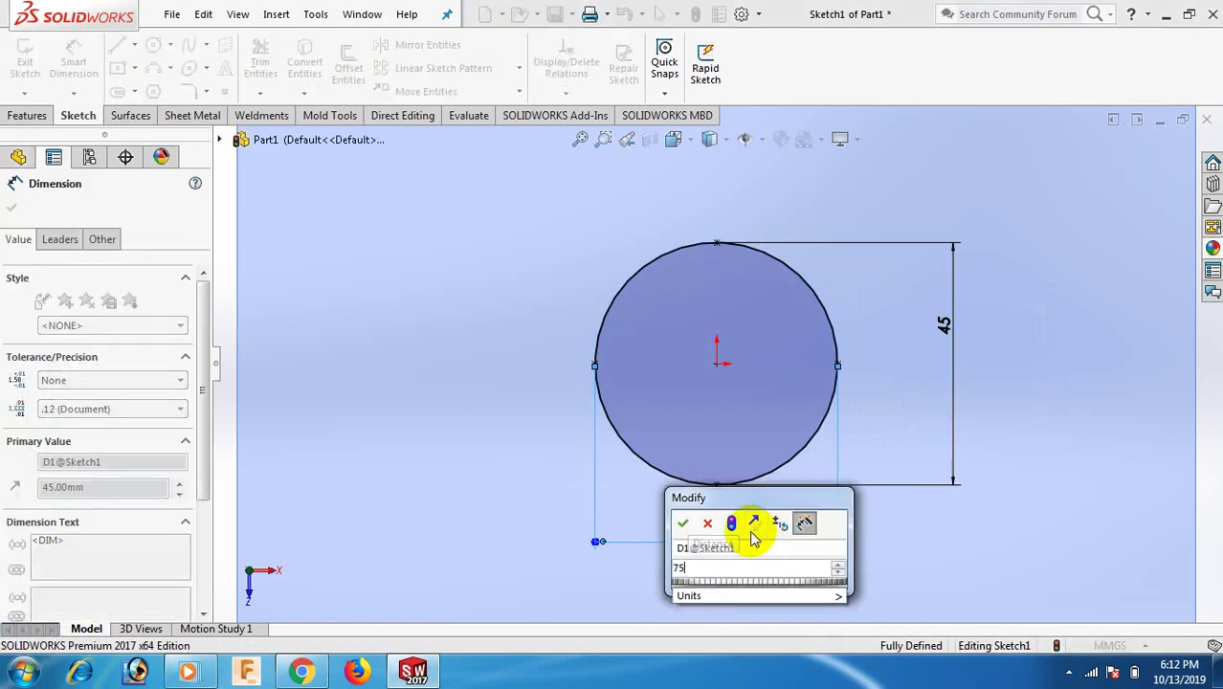
key(Return)
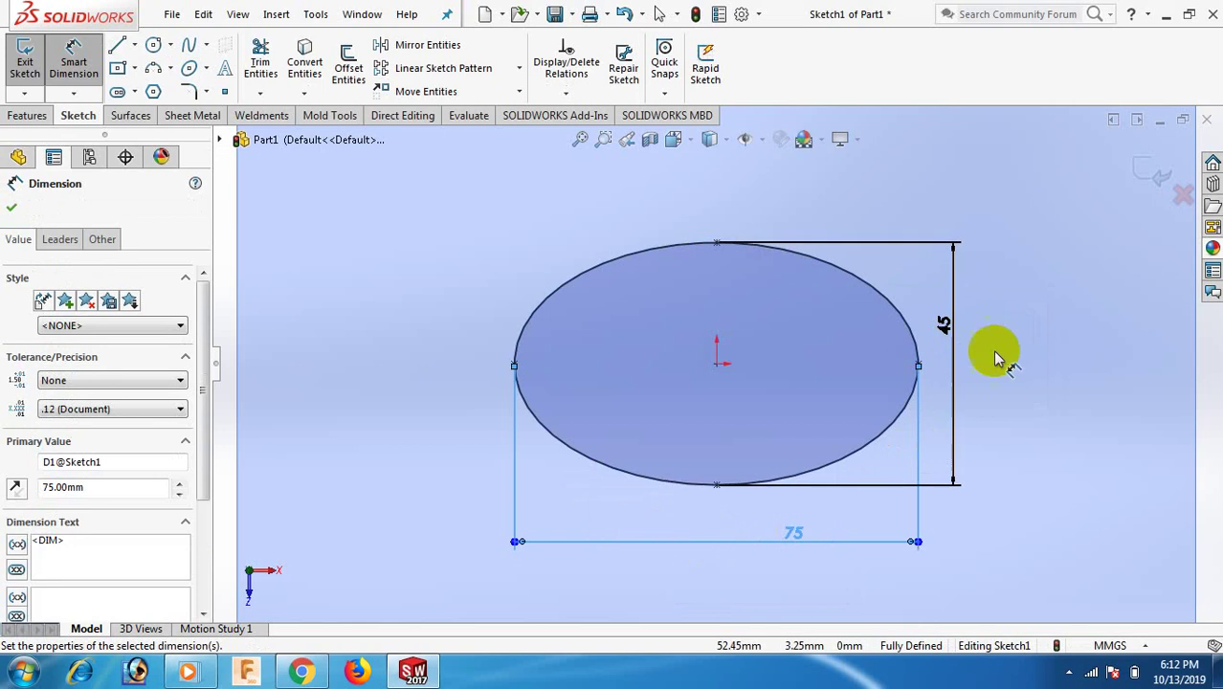
click(1074, 304)
click(1154, 172)
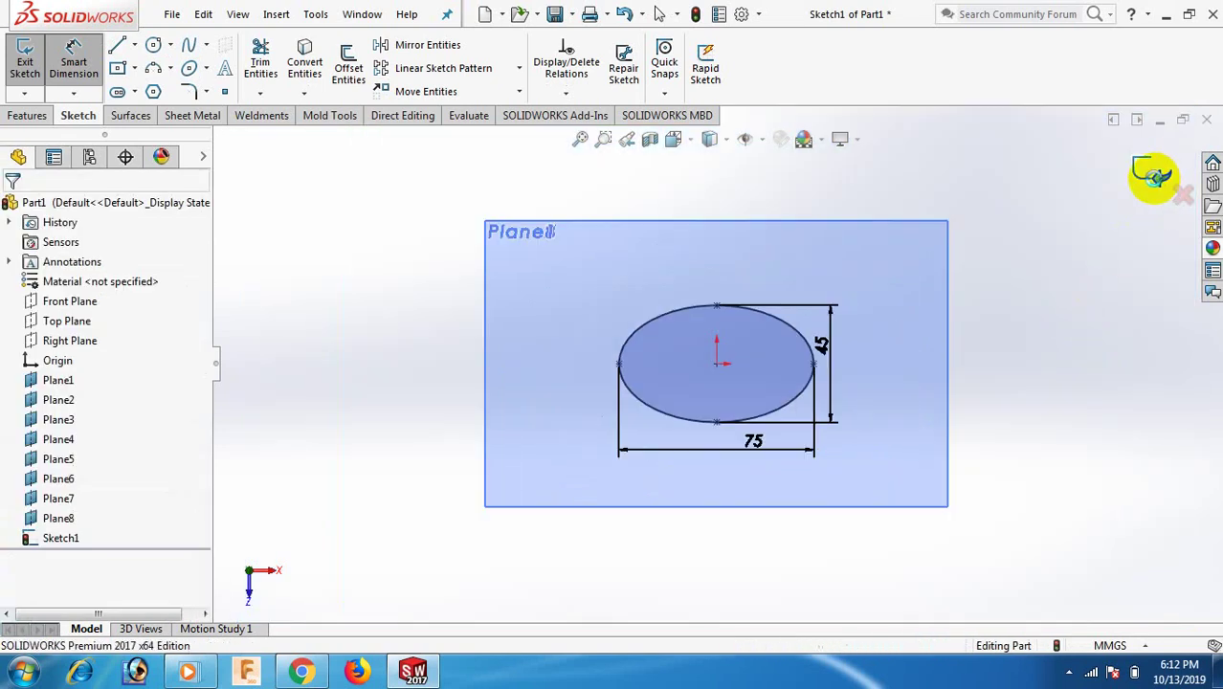
Step: Start a sketch on Plane2 and convert the Plane1 ellipse into it with Convert Entities
click(977, 396)
mouse_move(978, 396)
middle_down()
mouse_move(974, 186)
mouse_move(928, 230)
middle_up()
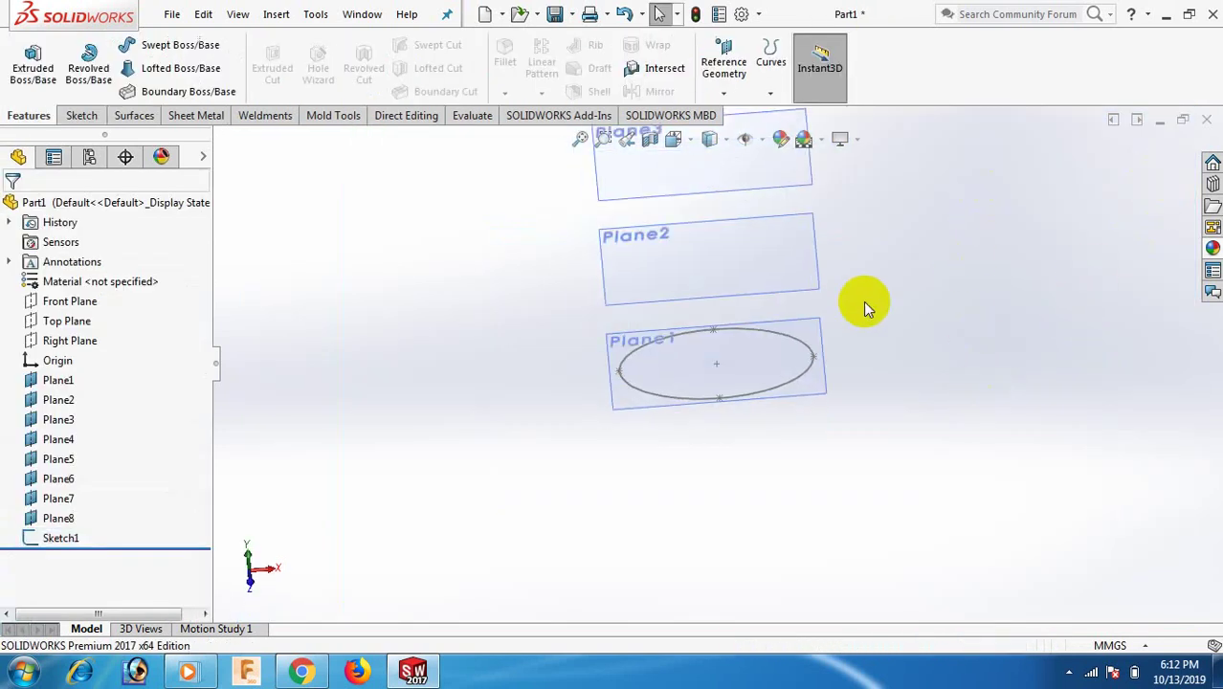
click(781, 267)
click(855, 218)
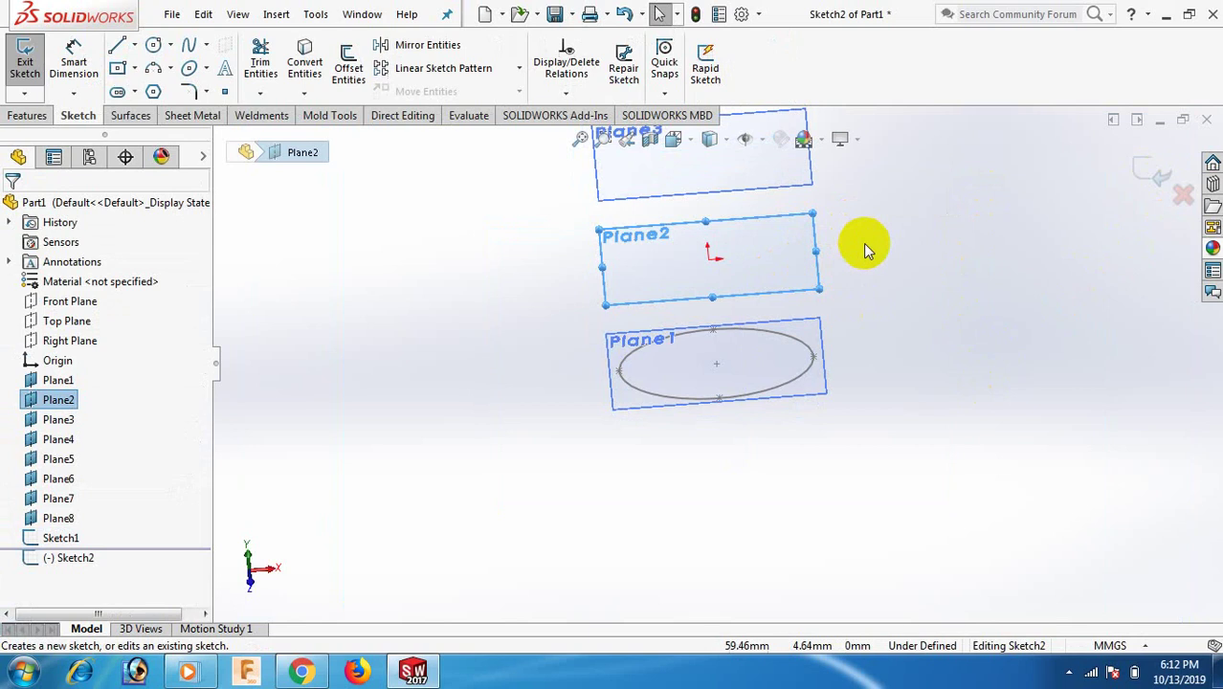
click(806, 365)
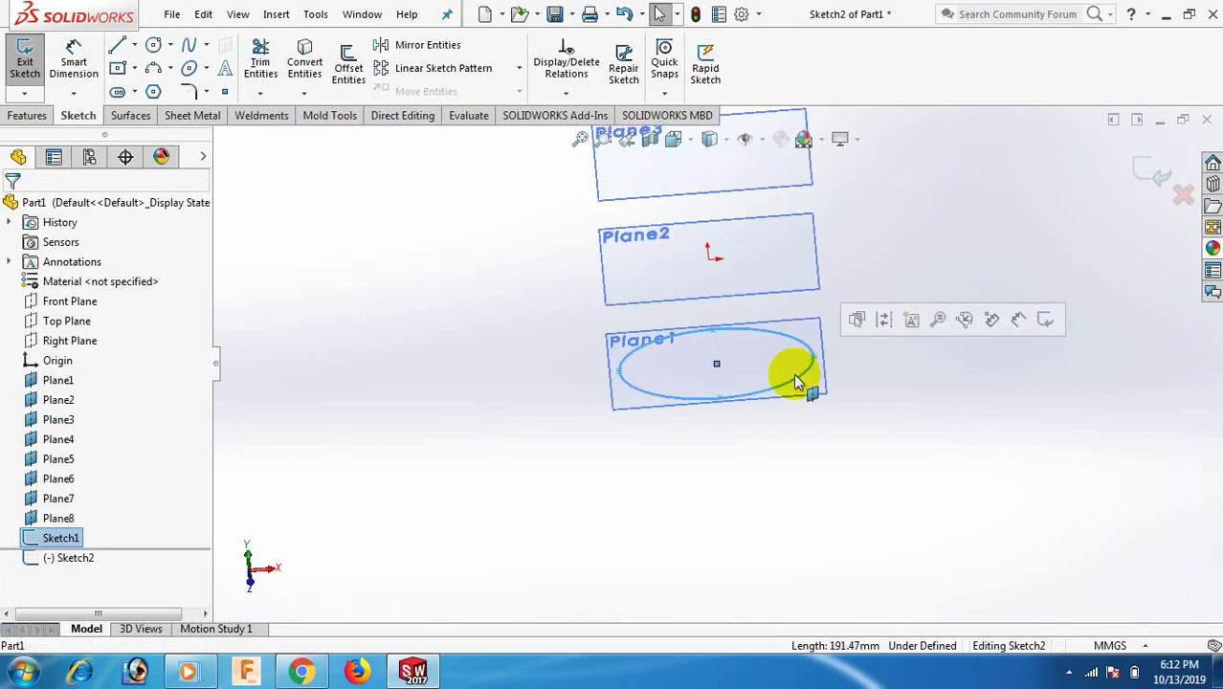
click(304, 60)
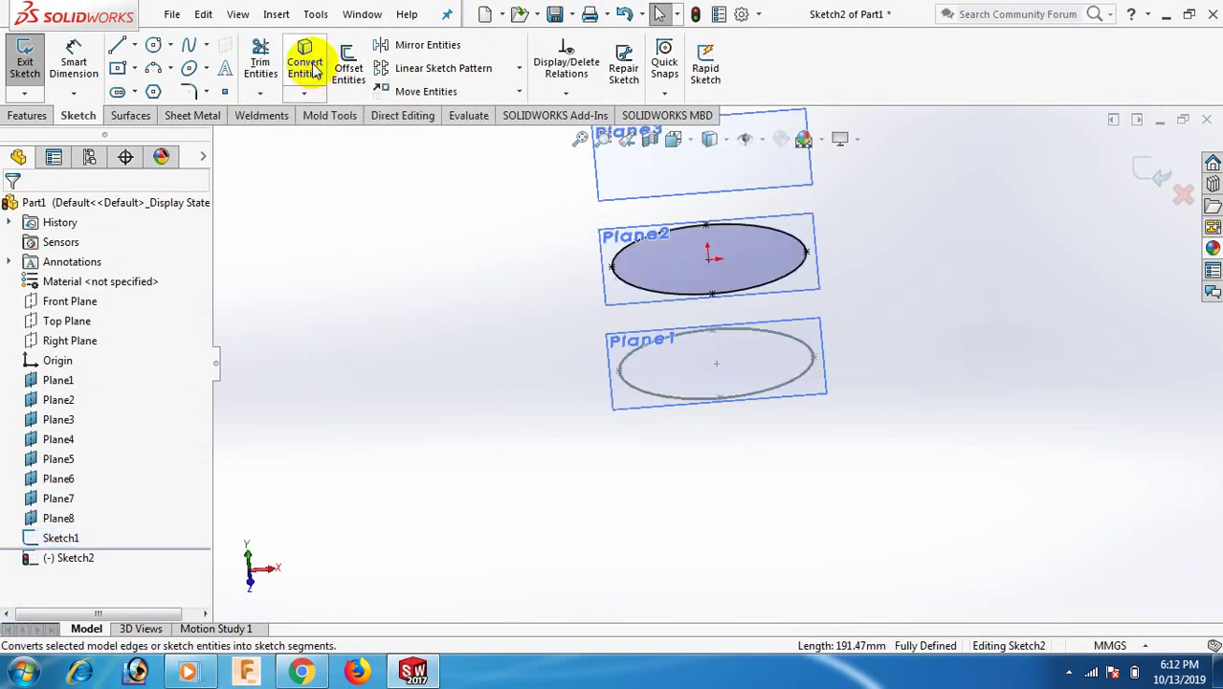
Step: Delete the On Edge relation from the converted ellipse in the Plane2 sketch
scroll(997, 302, up, 3)
middle_drag(901, 231, 887, 310)
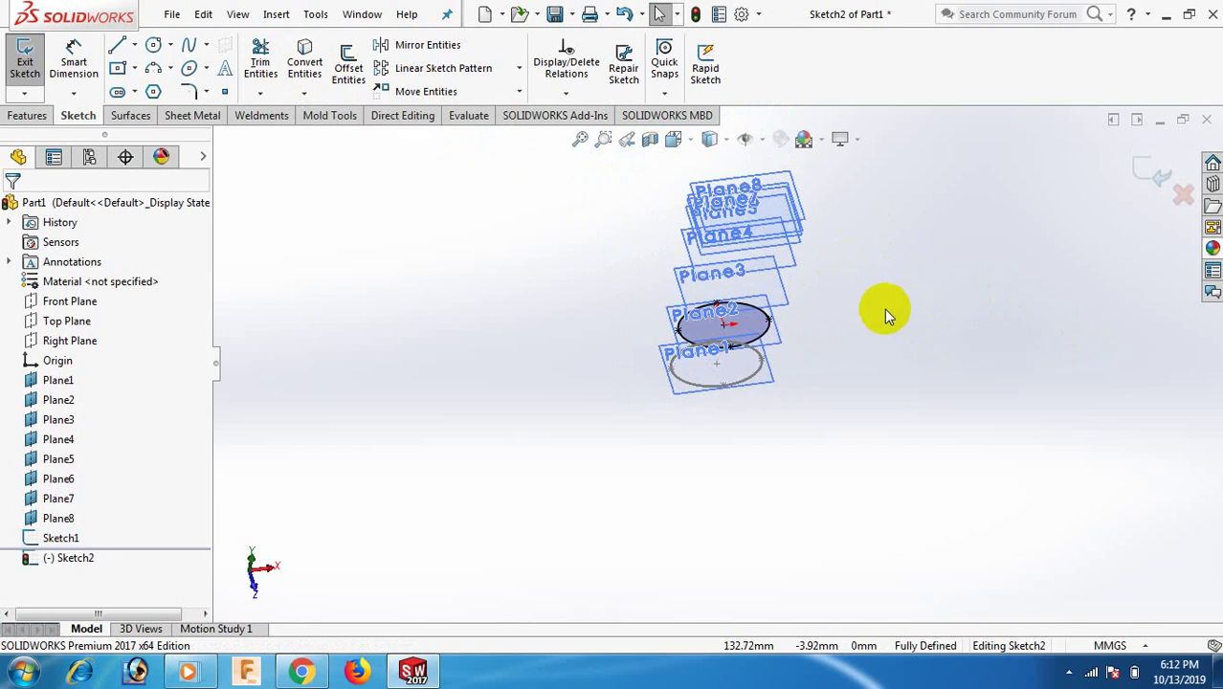
key(space)
click(963, 60)
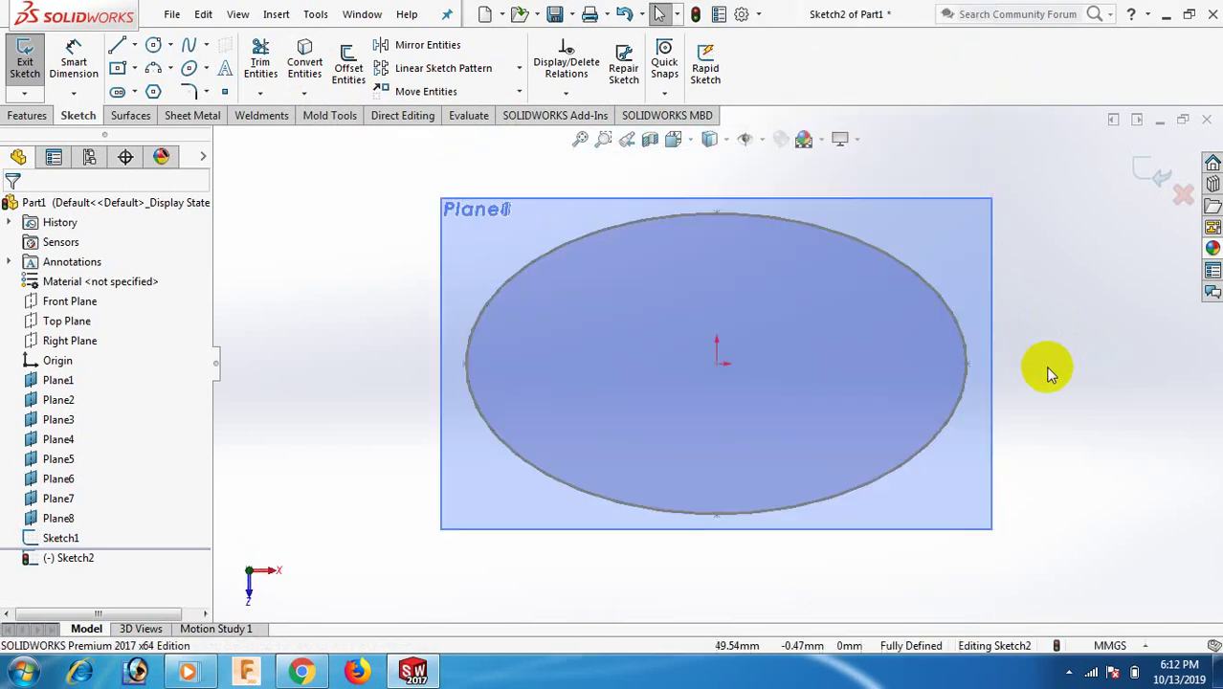
click(940, 424)
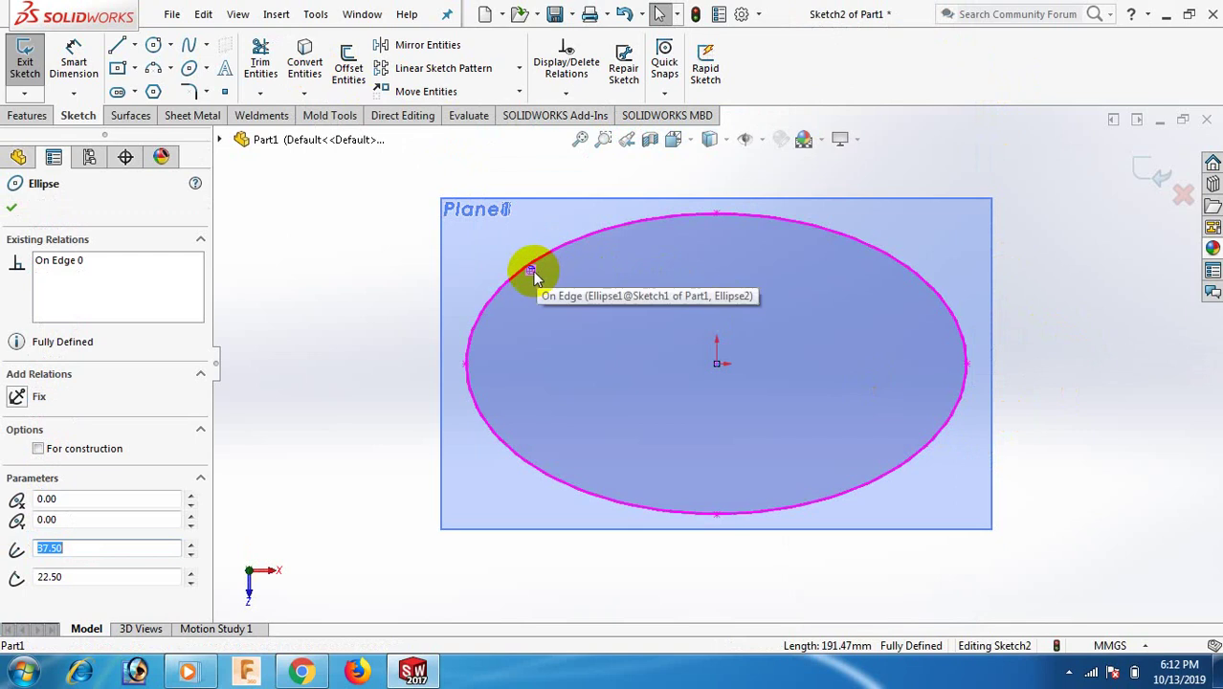
key(Escape)
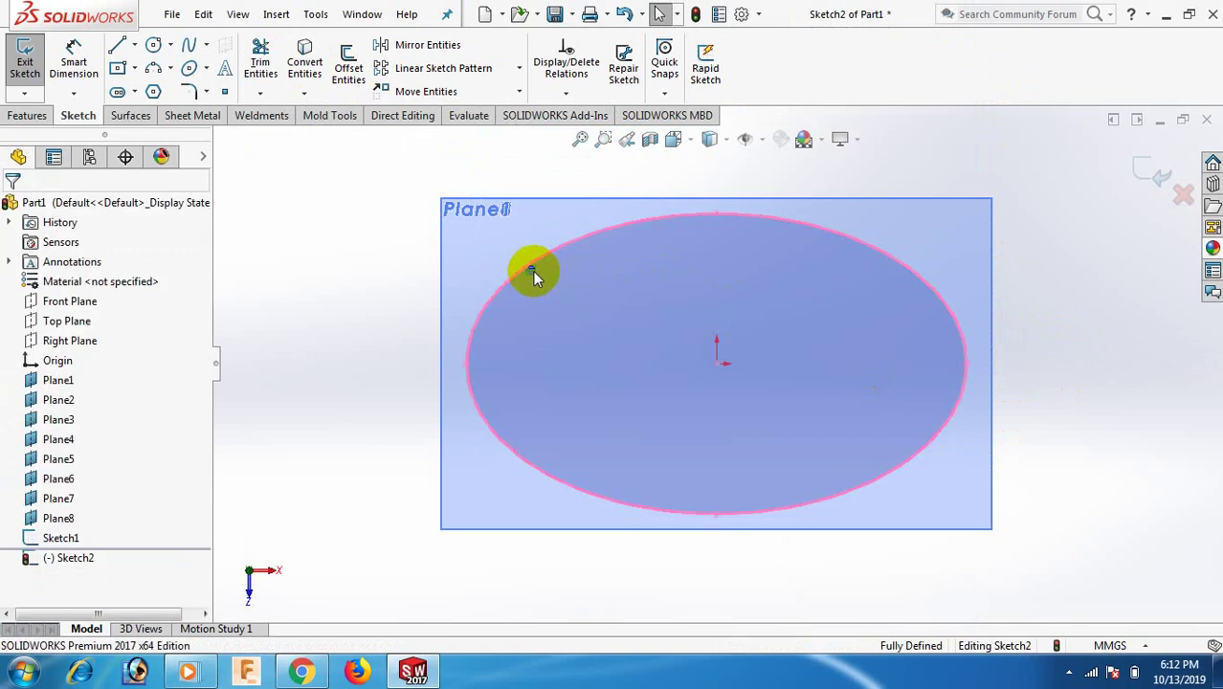
key(ctrl+z)
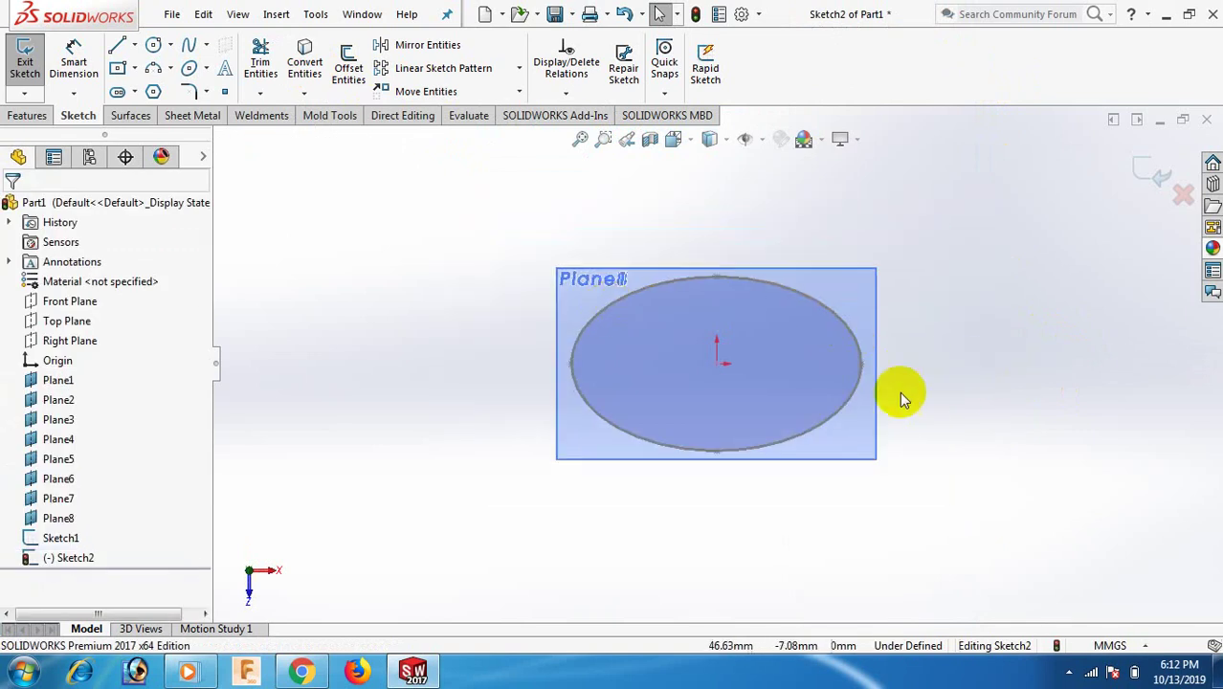
click(860, 392)
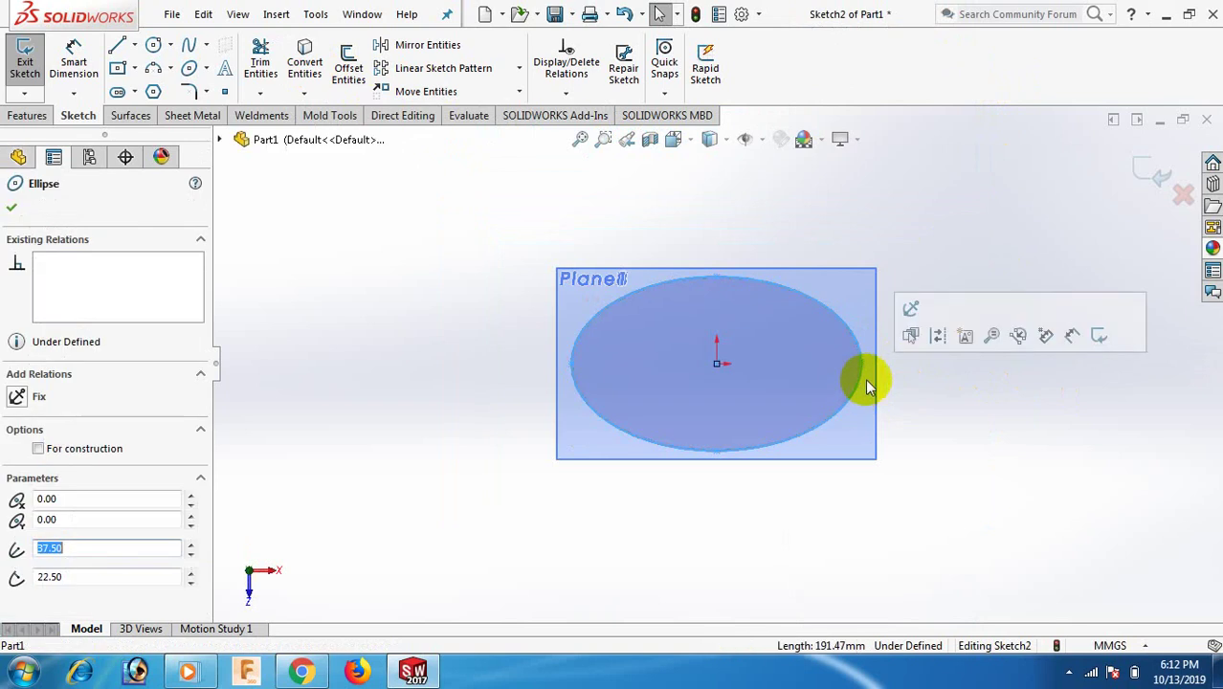
click(962, 412)
Step: Dimension the Plane2 ellipse's width between its major-axis end points as 100 mm
middle_drag(967, 417, 967, 375)
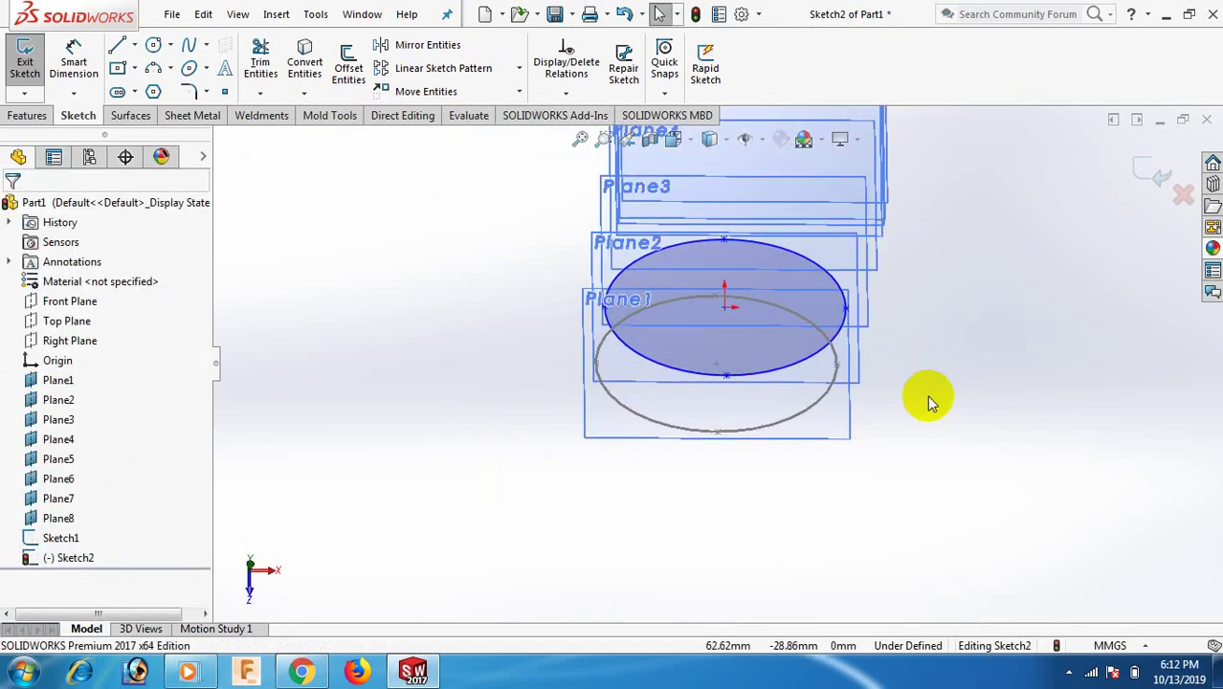
key(space)
click(1006, 61)
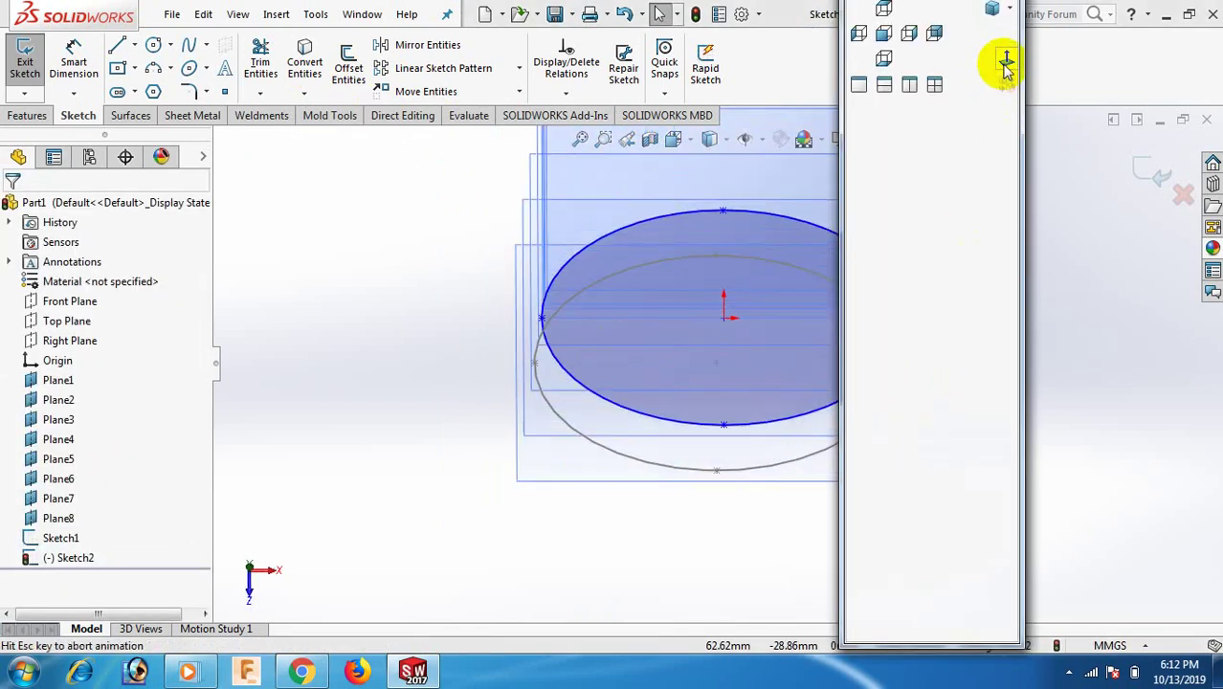
key(z)
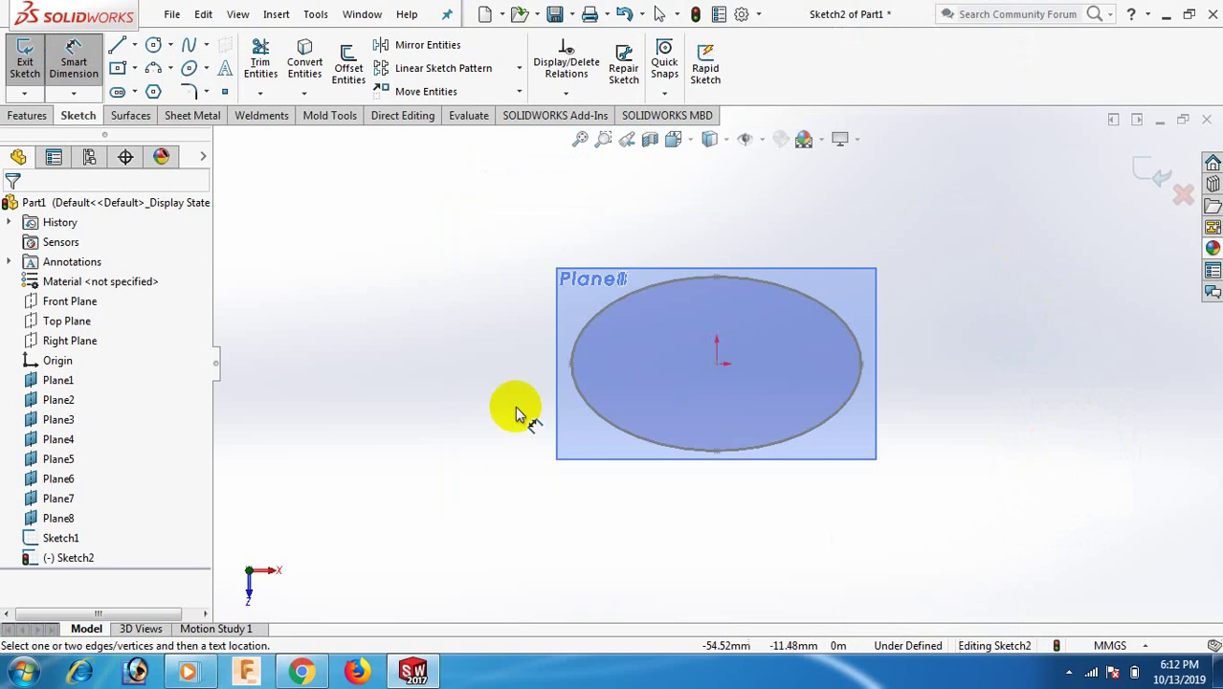
click(572, 365)
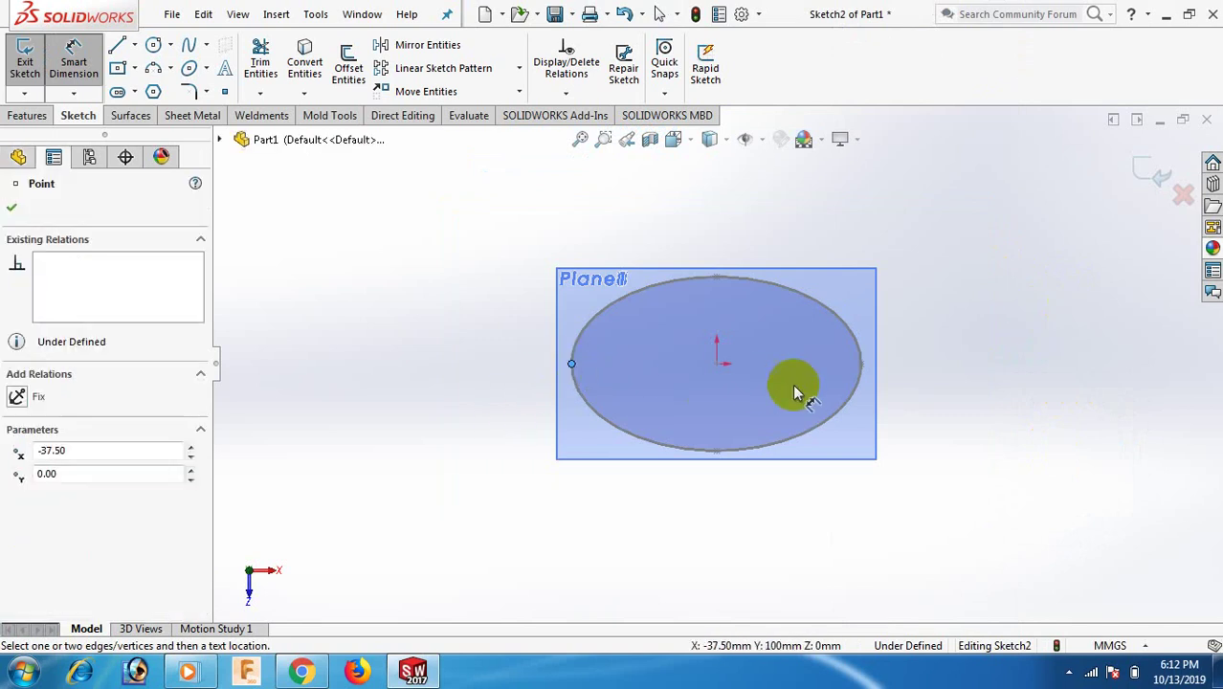
click(861, 367)
click(783, 509)
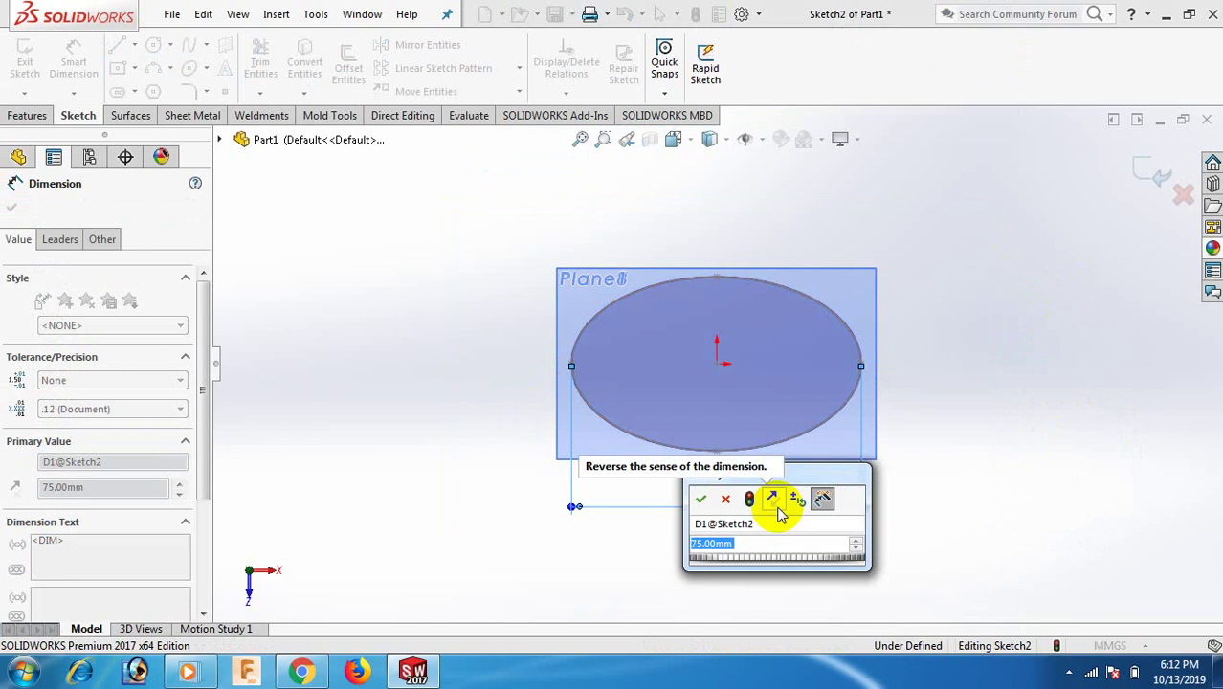
text(100)
key(Return)
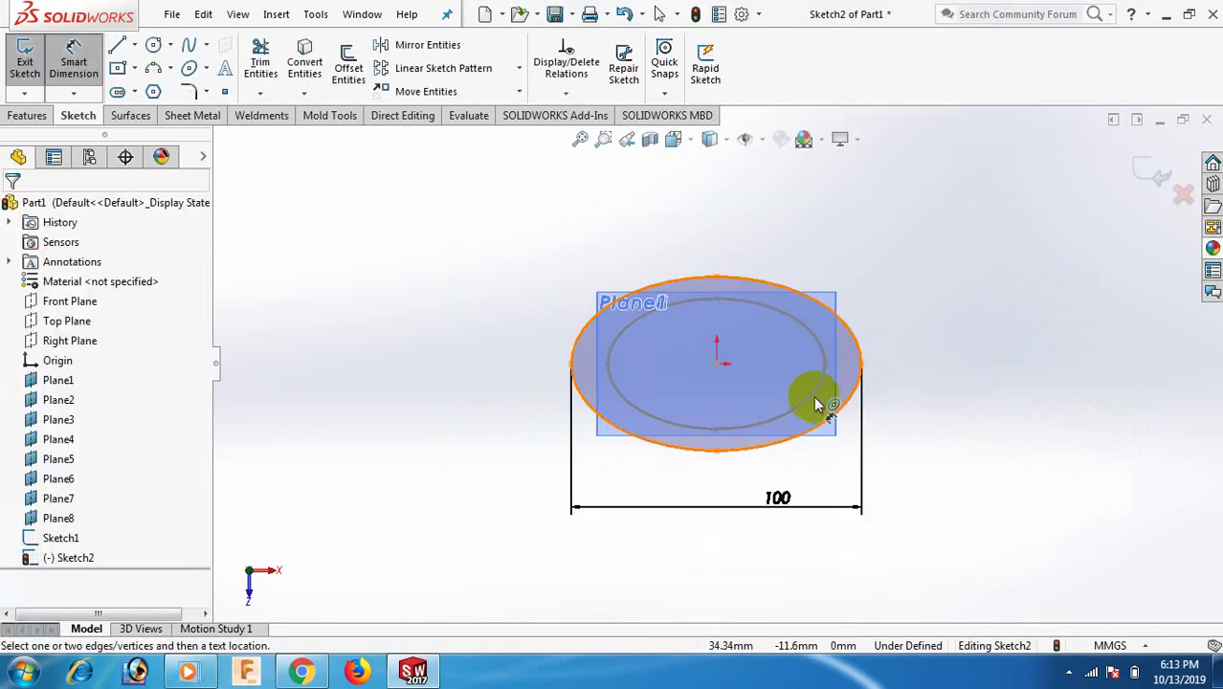
Step: Dimension the Plane2 ellipse's height between its minor-axis end points as 60 mm
click(717, 450)
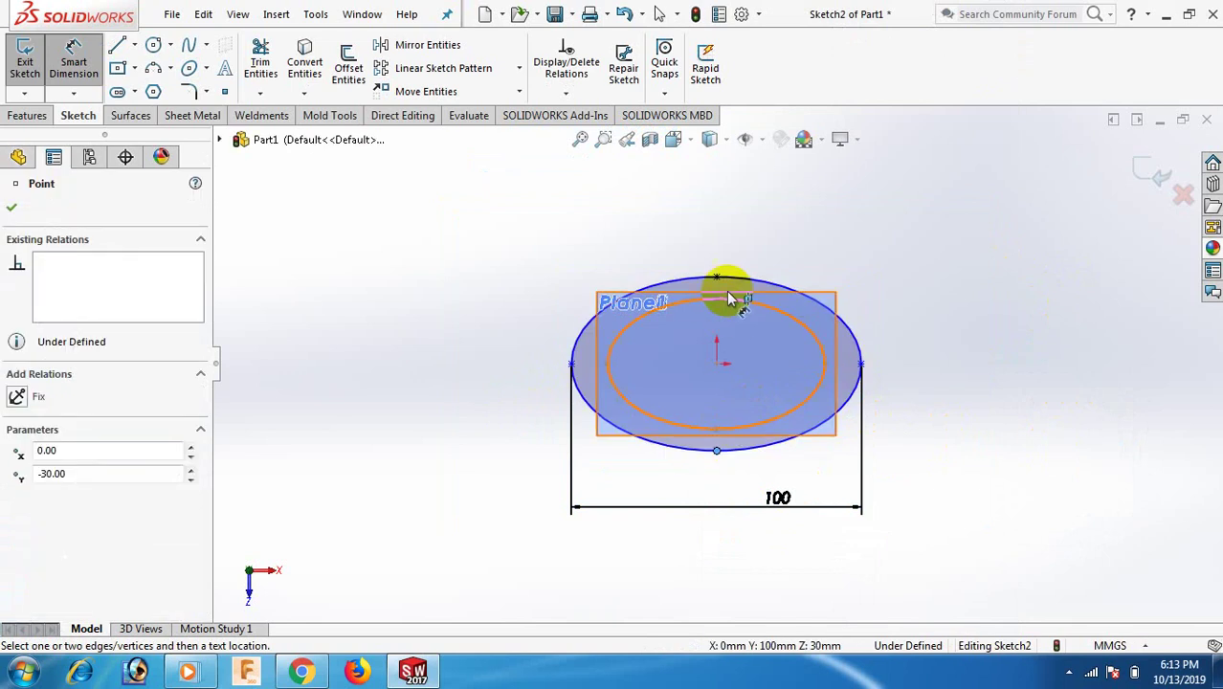
click(717, 277)
click(953, 350)
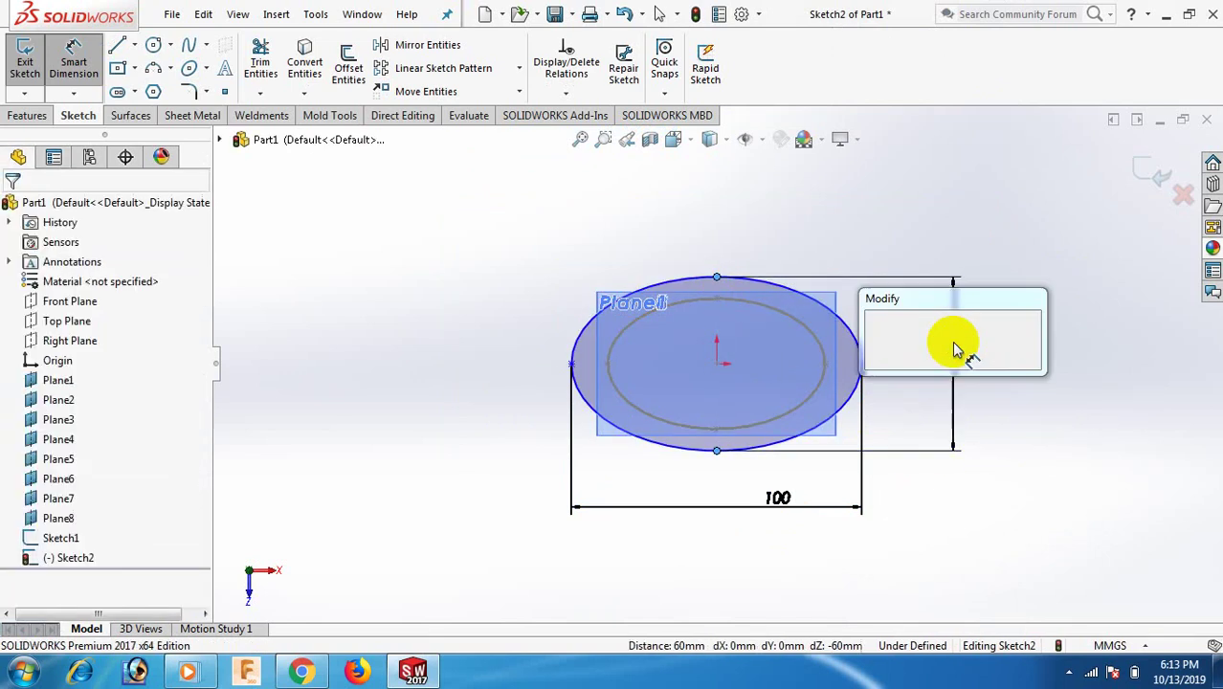
text(60)
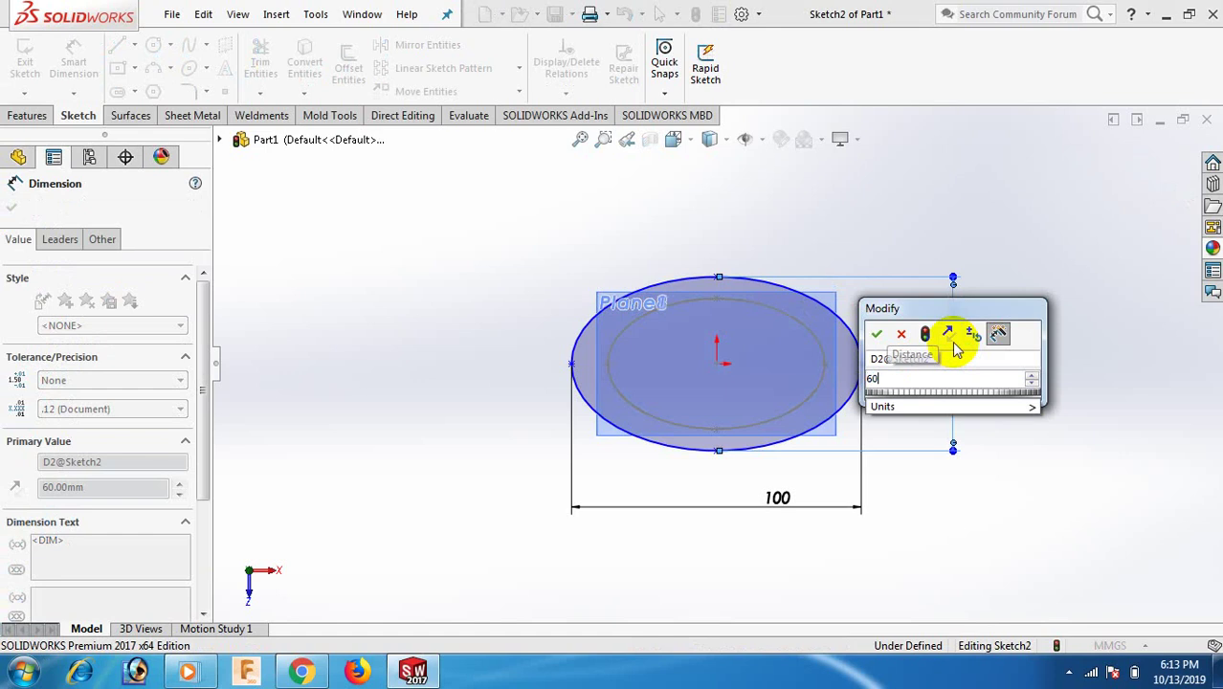
key(Return)
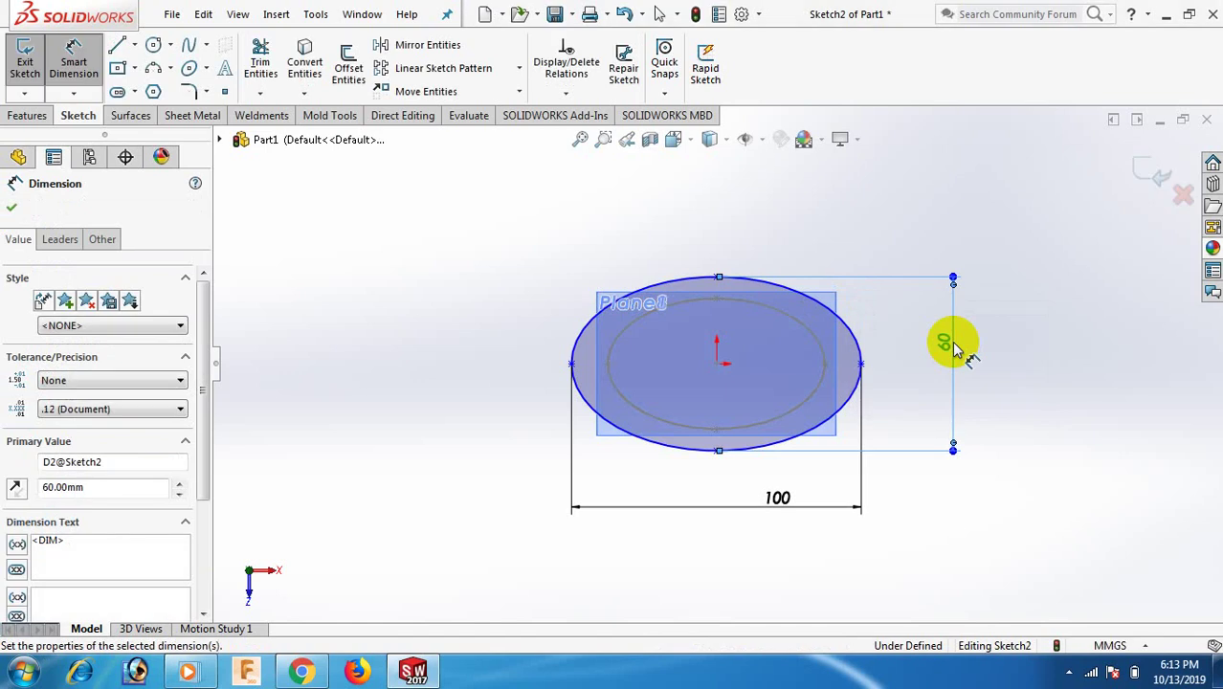
right_click(1062, 254)
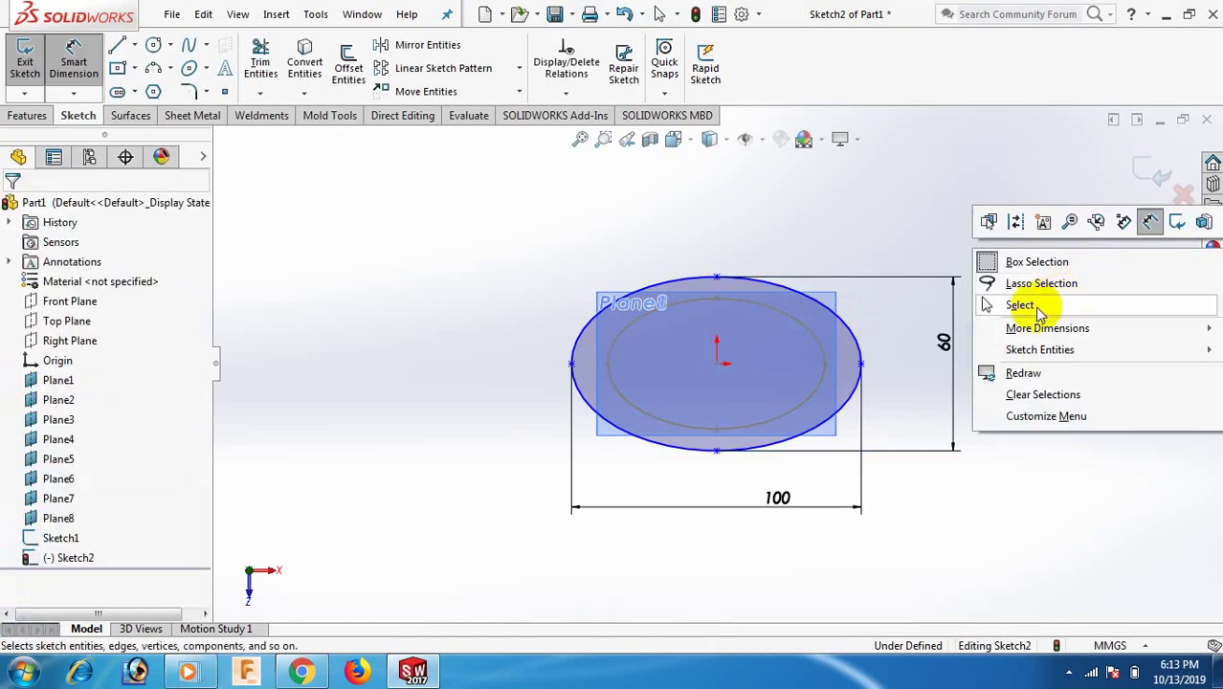
Step: Leave dimensioning, pull the Plane2 ellipse off the origin and place its centre point back onto the origin so they are coincident
click(1093, 303)
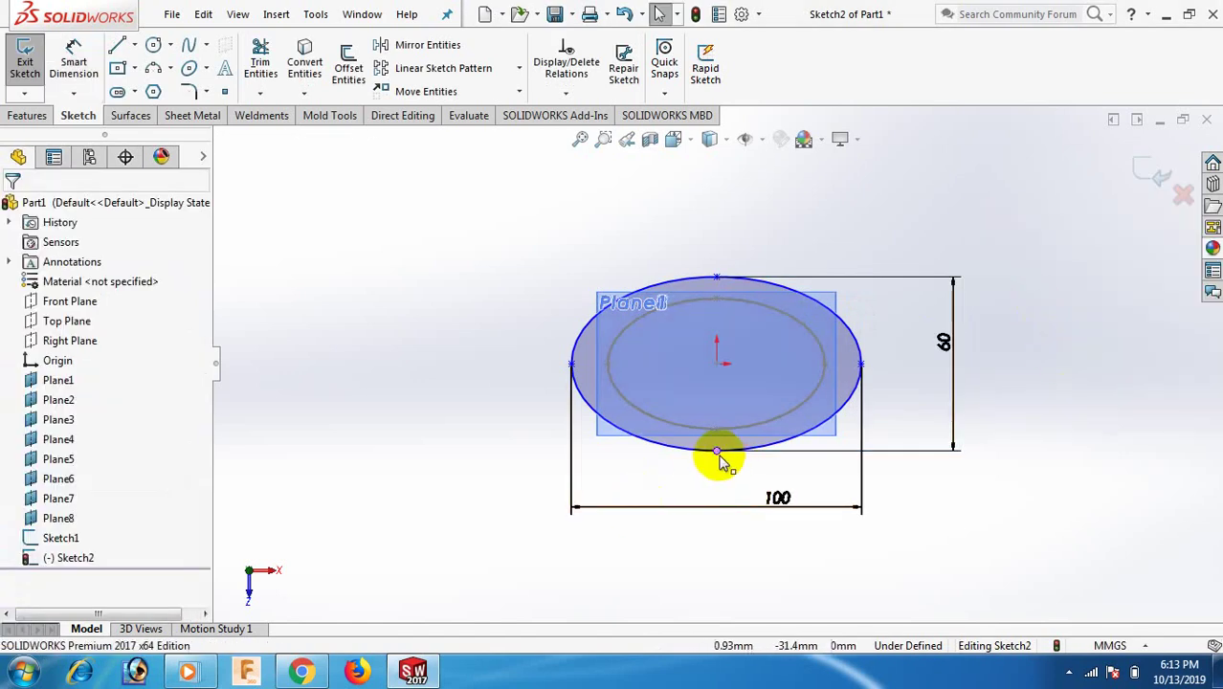
drag(720, 457, 700, 502)
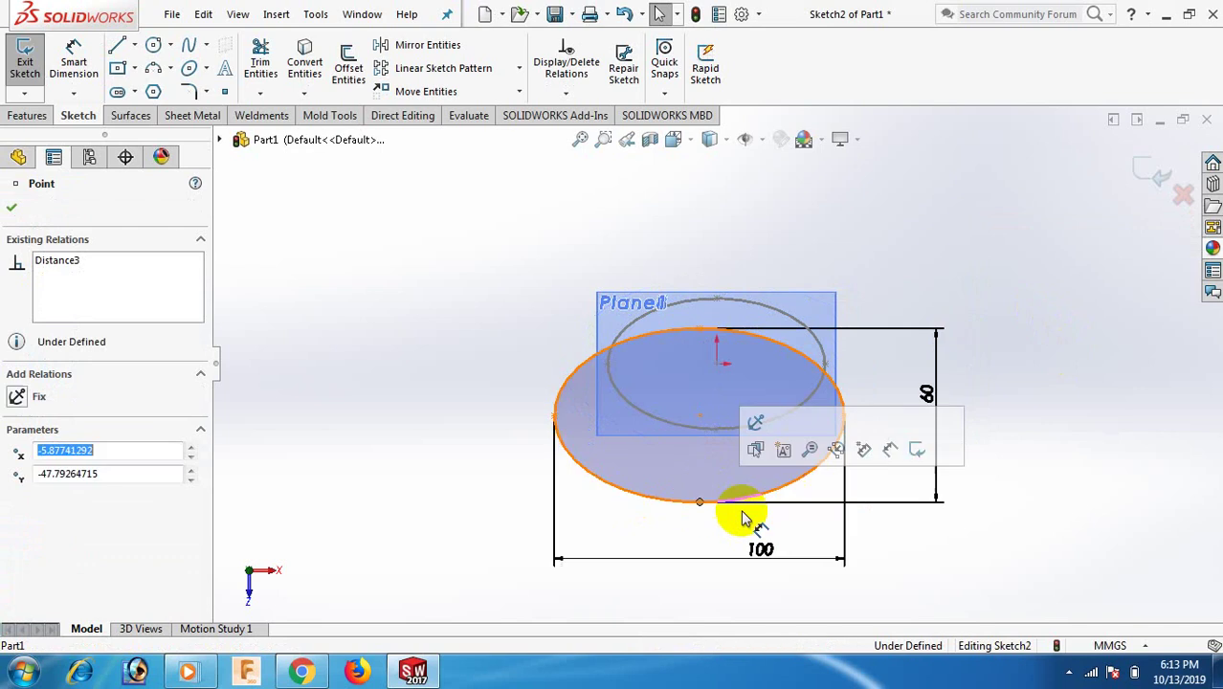
click(989, 541)
drag(698, 412, 719, 369)
click(1013, 465)
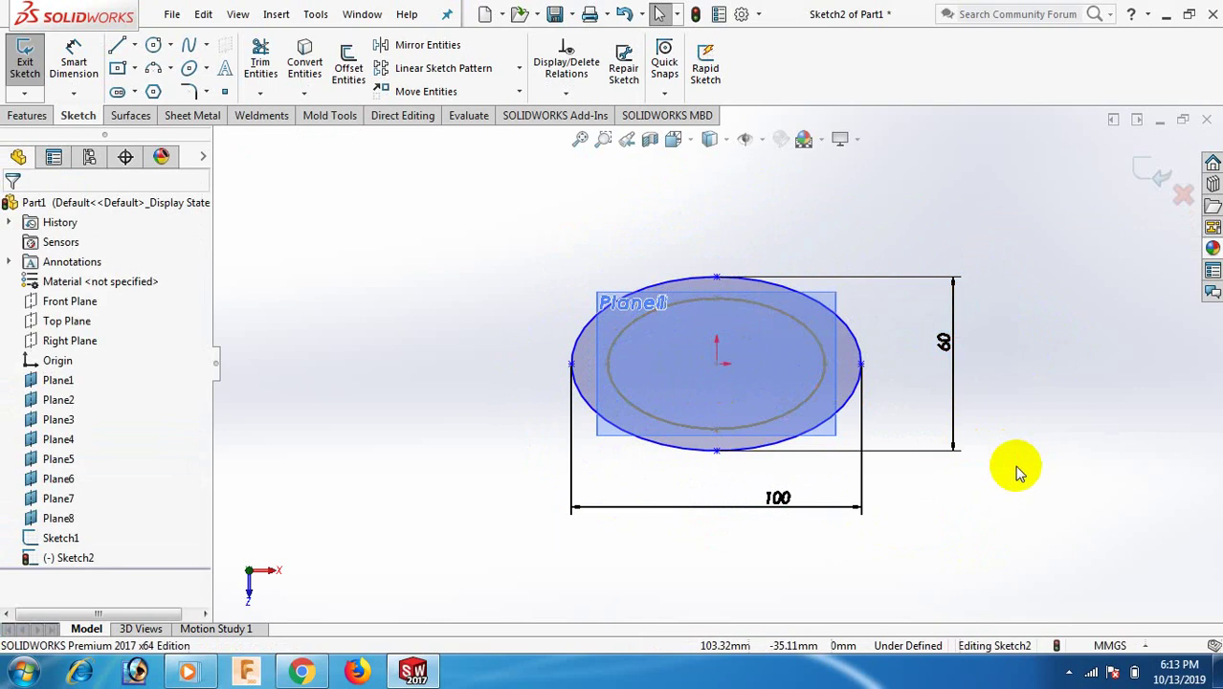
Step: Add a Horizontal relation between the Plane2 ellipse's centre and its major-axis end point, and exit the sketch
click(718, 365)
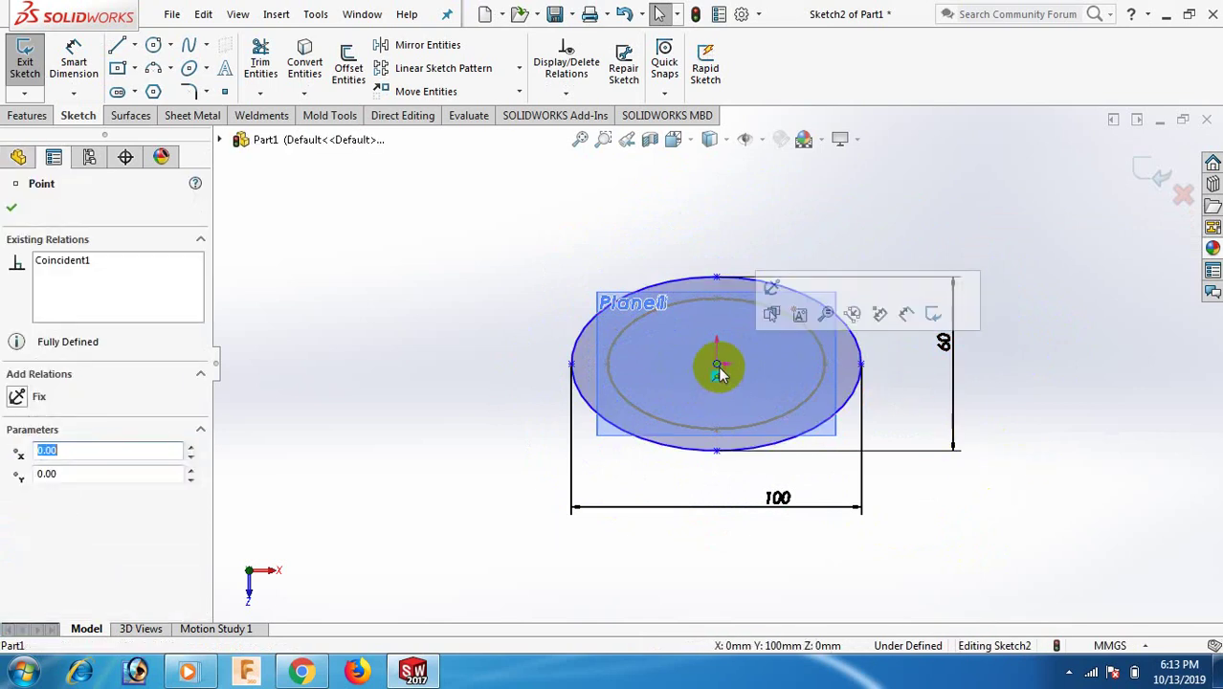
ctrl+click(862, 365)
click(42, 497)
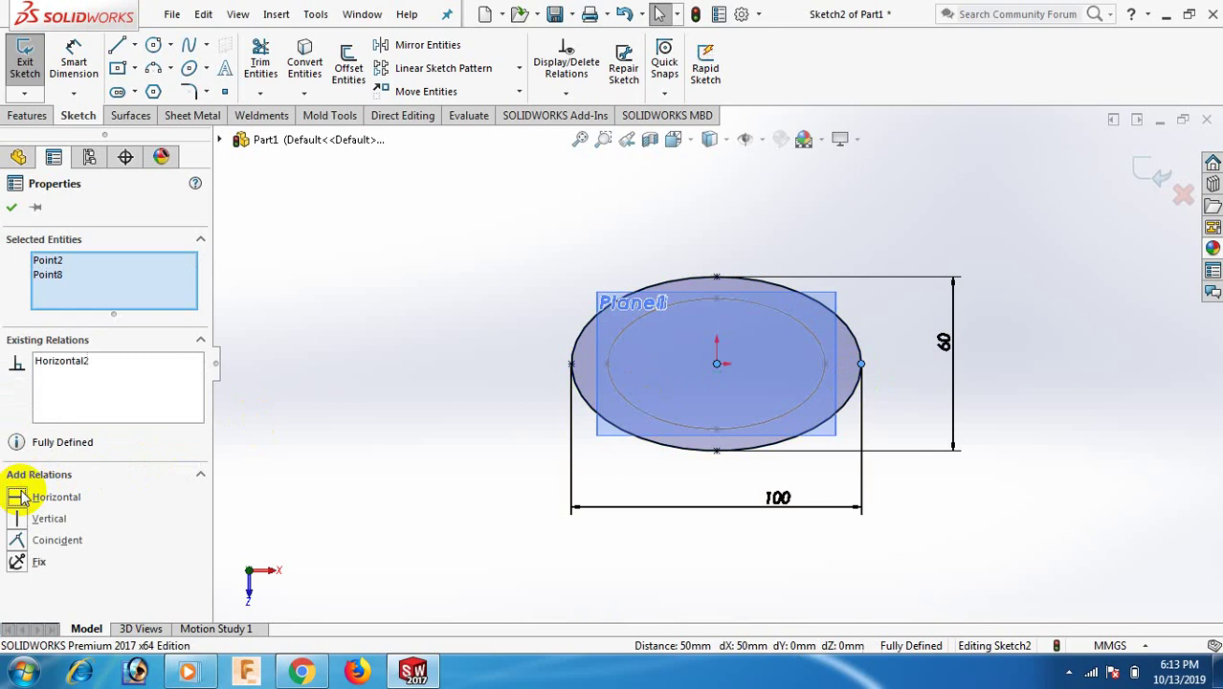
click(1017, 349)
middle_drag(1034, 358, 1023, 292)
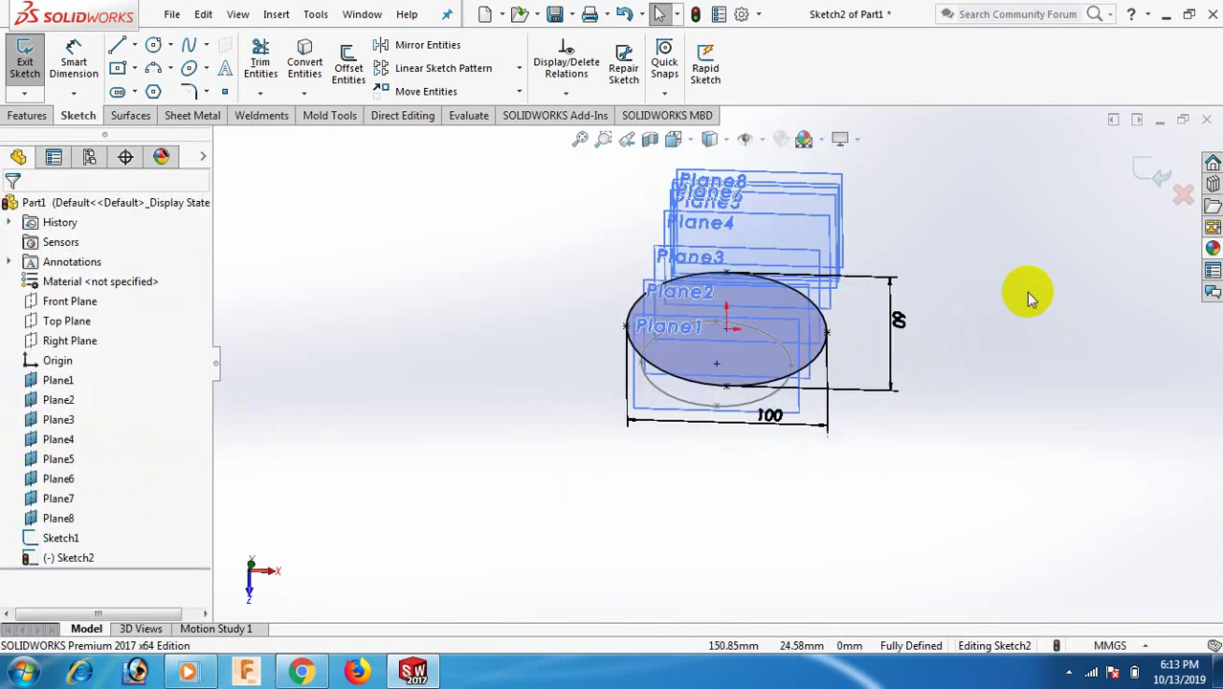
middle_drag(950, 323, 952, 217)
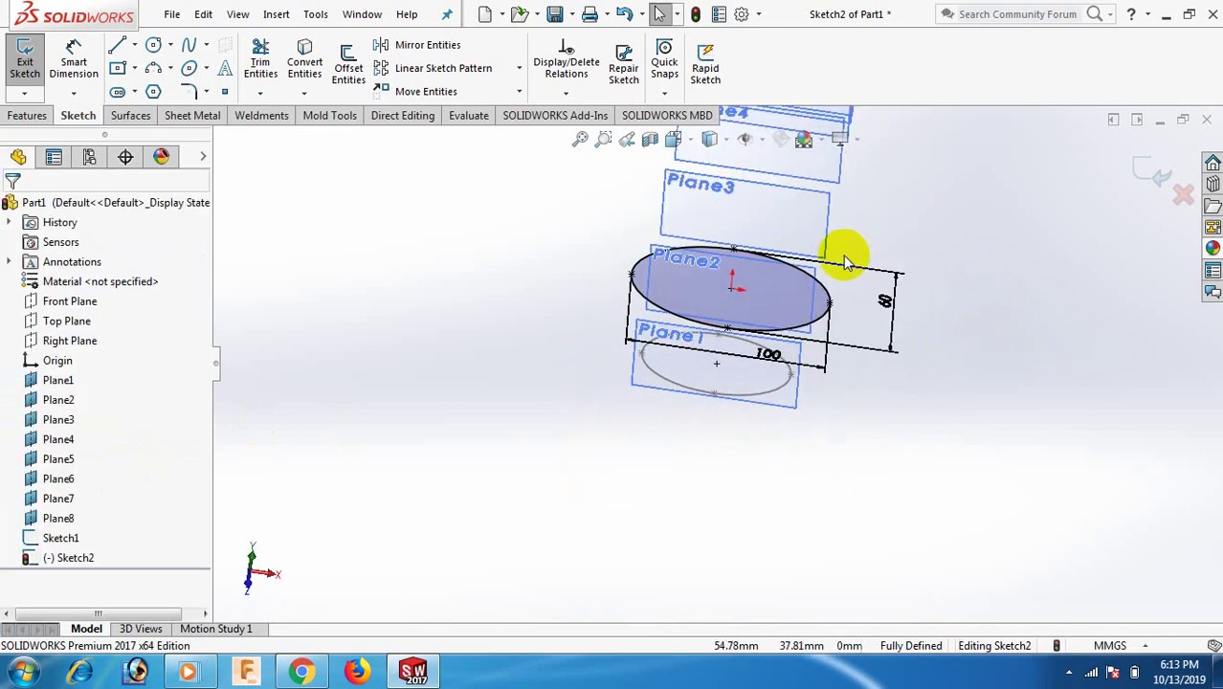
click(1132, 176)
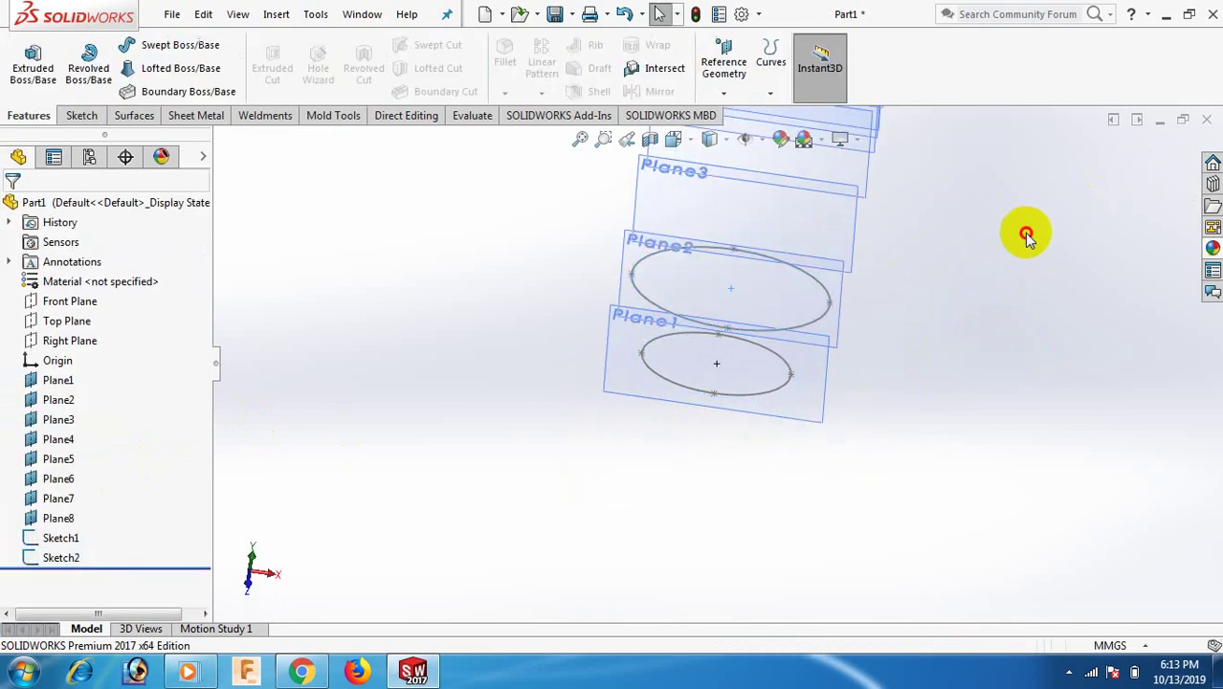
Step: Start a sketch on Plane3, convert the Plane2 ellipse into it with Convert Entities, and view the sketch face-on
click(849, 239)
click(925, 191)
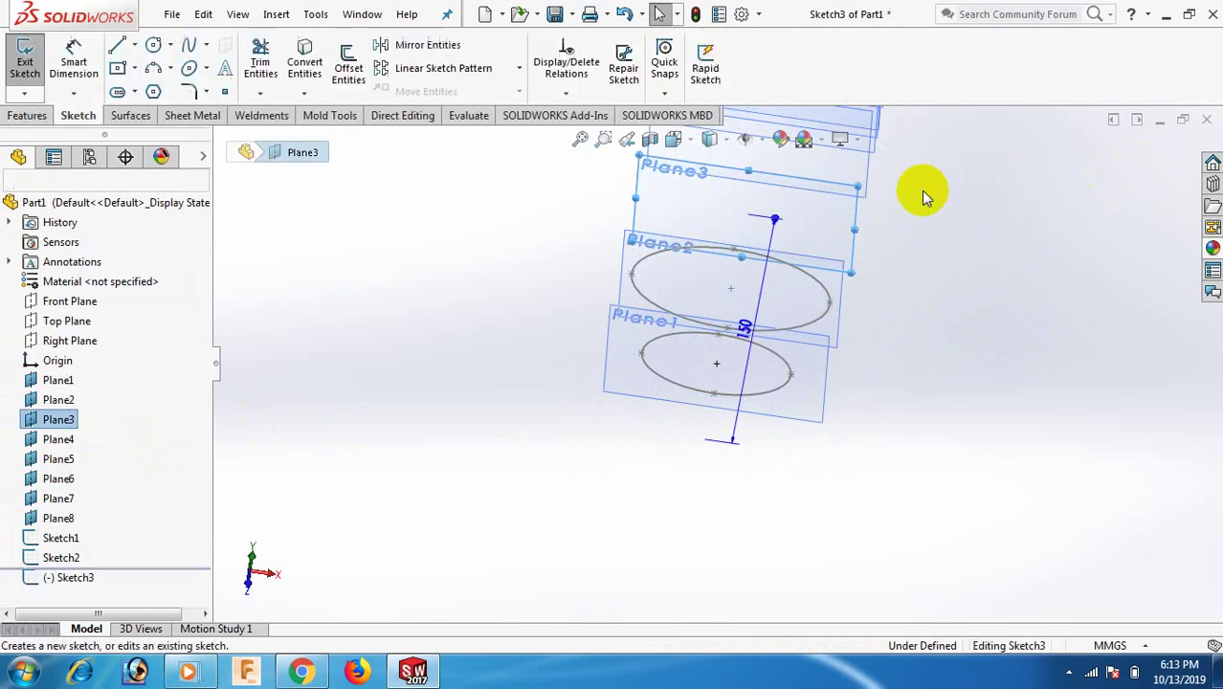
click(825, 320)
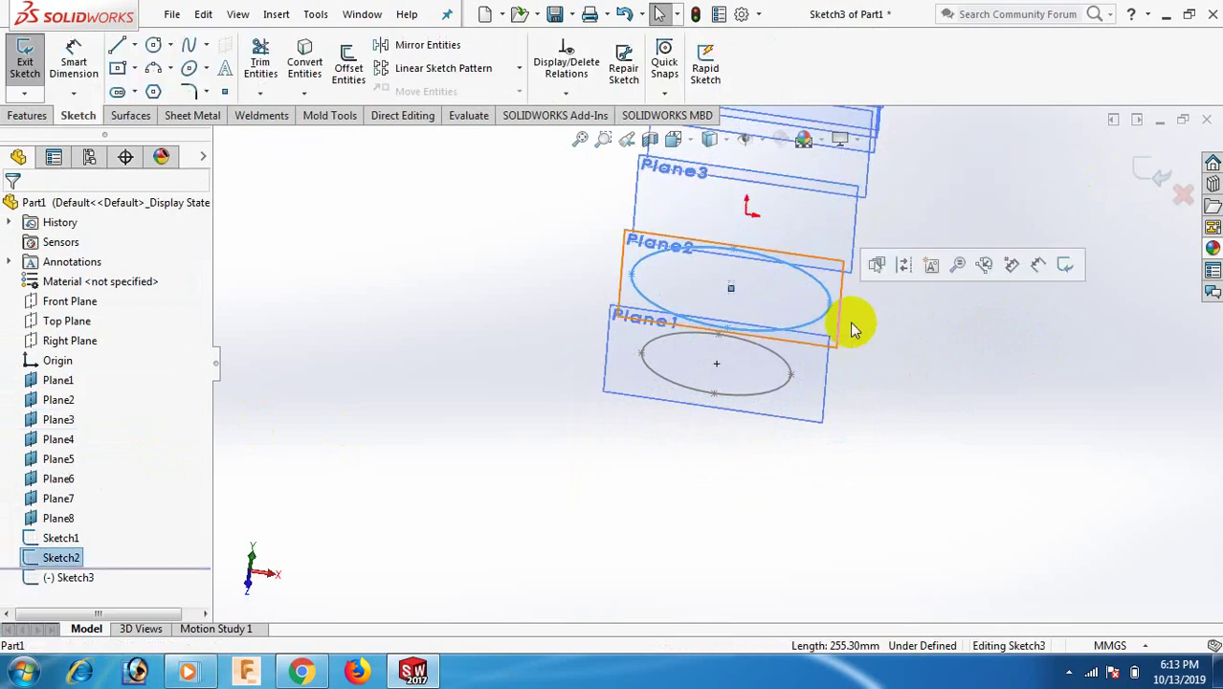
click(305, 67)
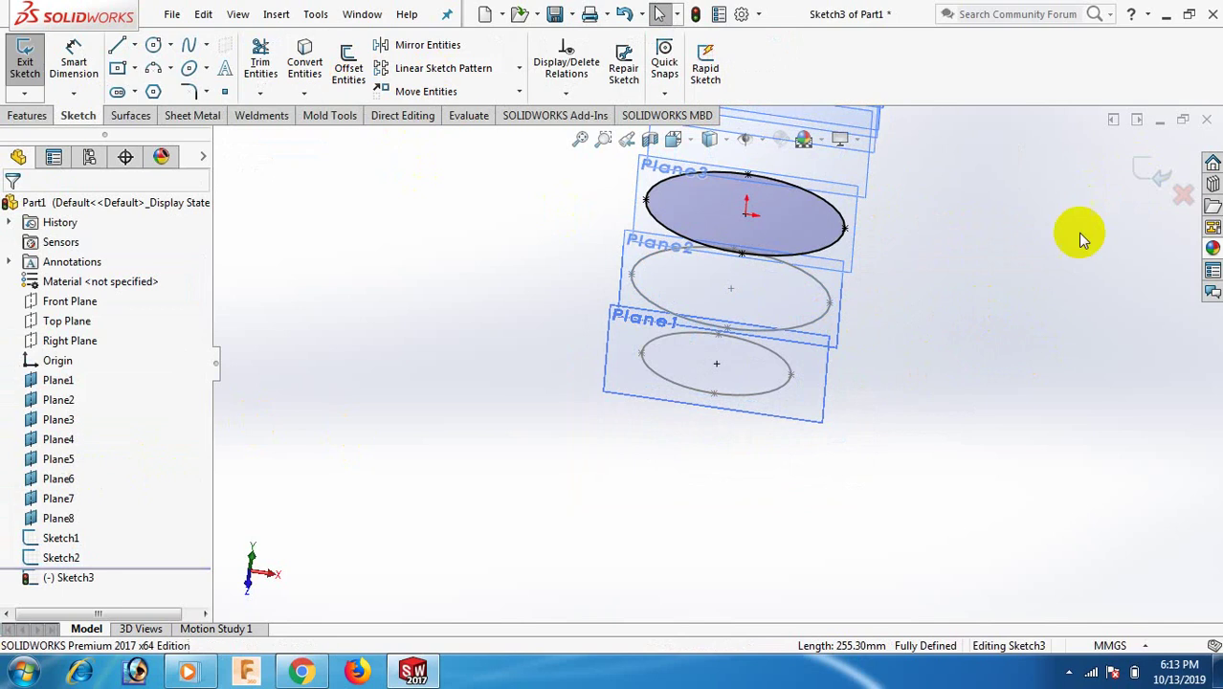
click(1210, 278)
click(1200, 59)
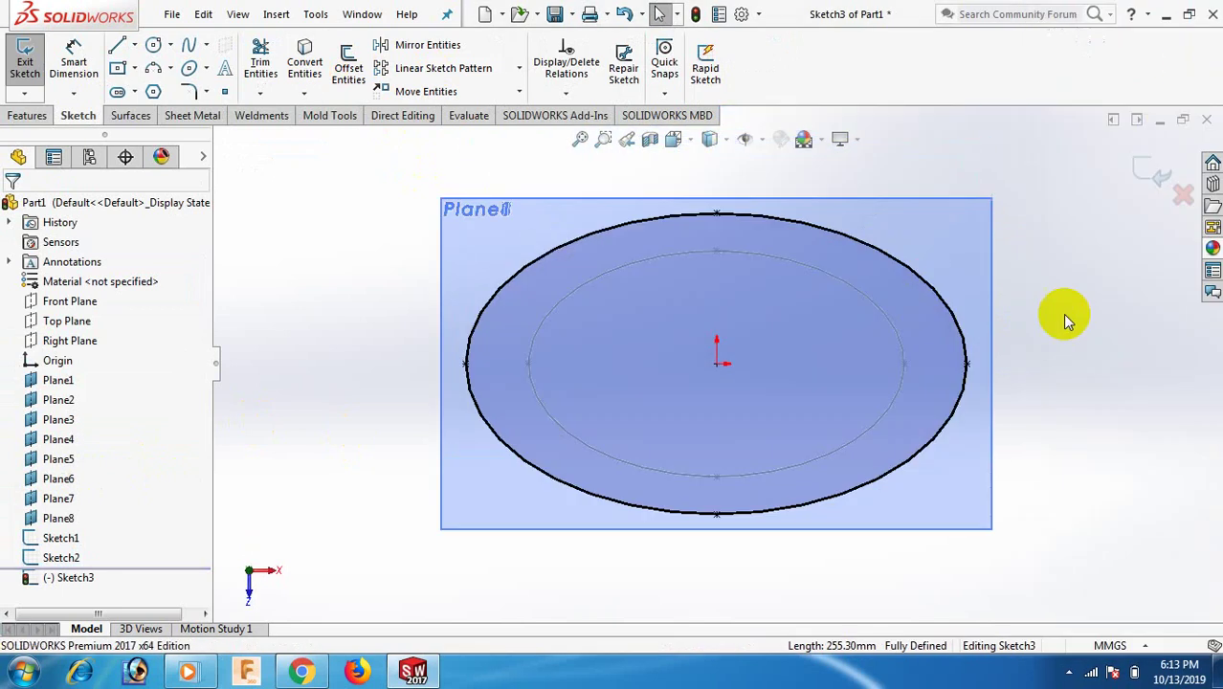
Step: Delete the On Edge relation from the converted ellipse in the Plane3 sketch
click(935, 432)
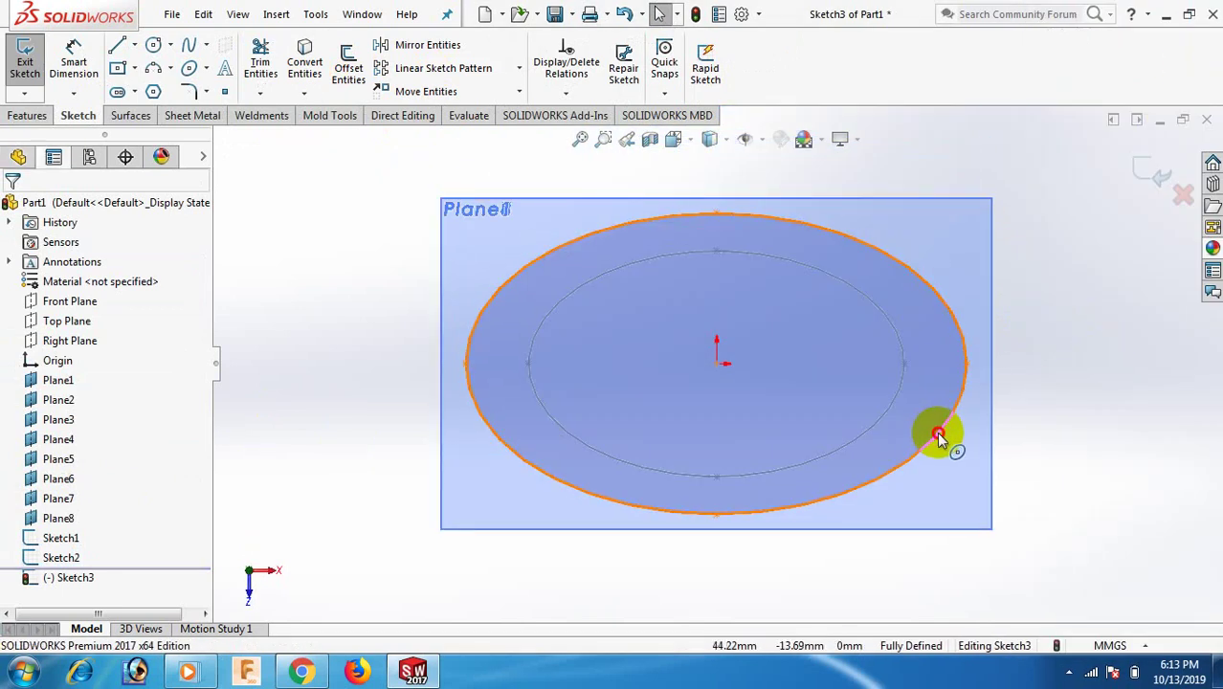
key(Escape)
click(529, 272)
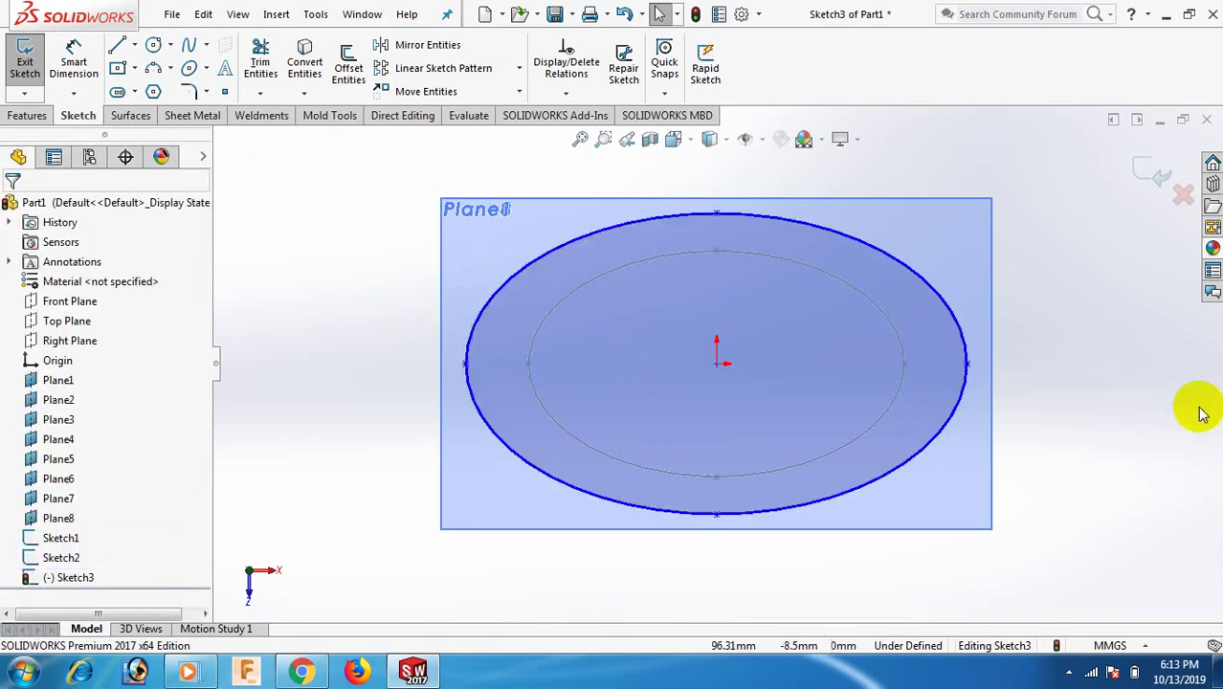
Step: Dimension the Plane3 ellipse's width between its major-axis end points as 60 mm
right_drag(1106, 416, 1078, 260)
scroll(715, 366, up, 3)
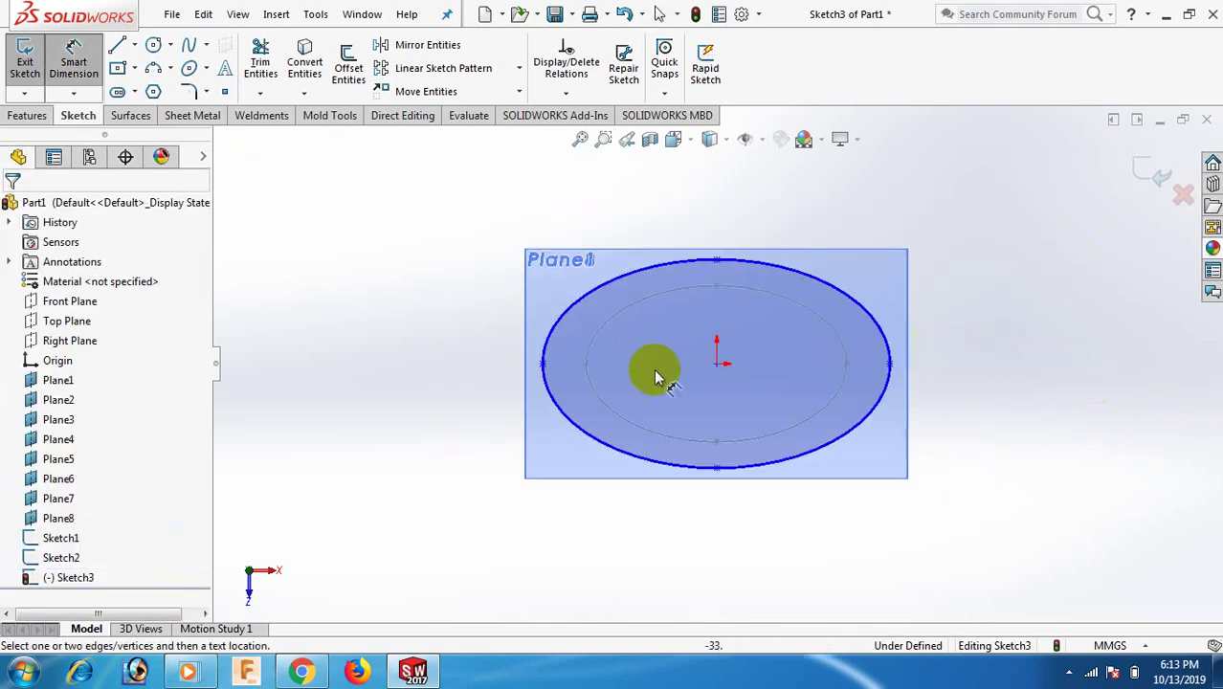
click(545, 366)
click(890, 366)
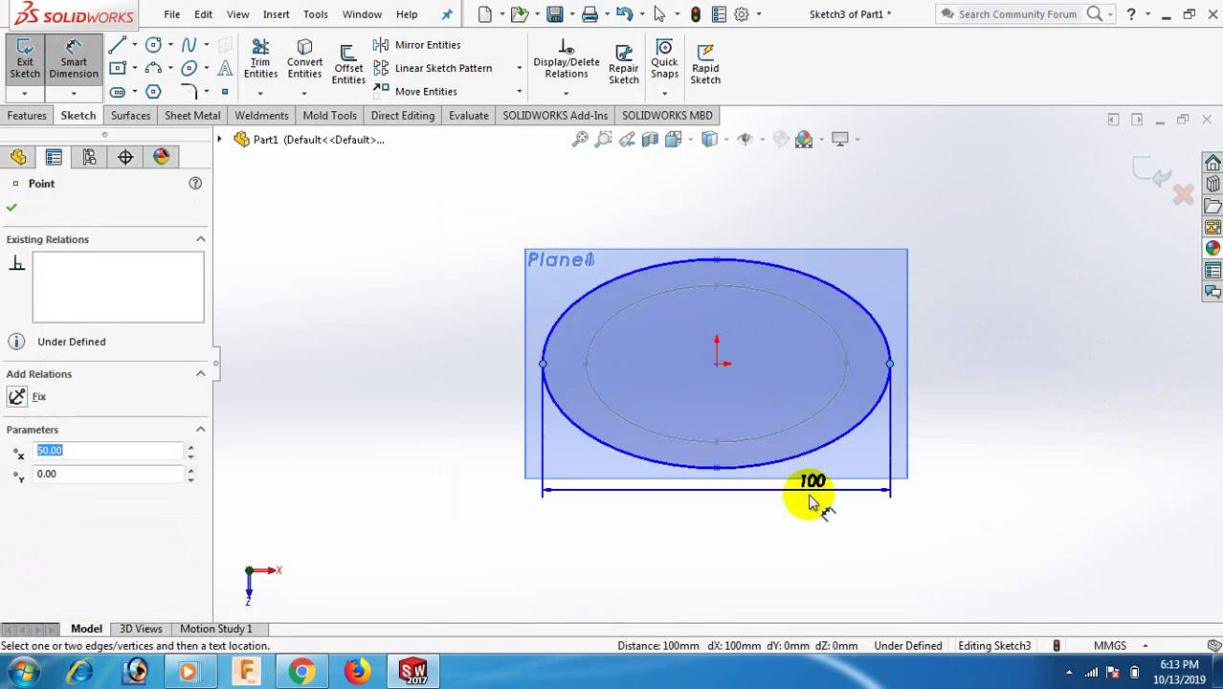
click(775, 535)
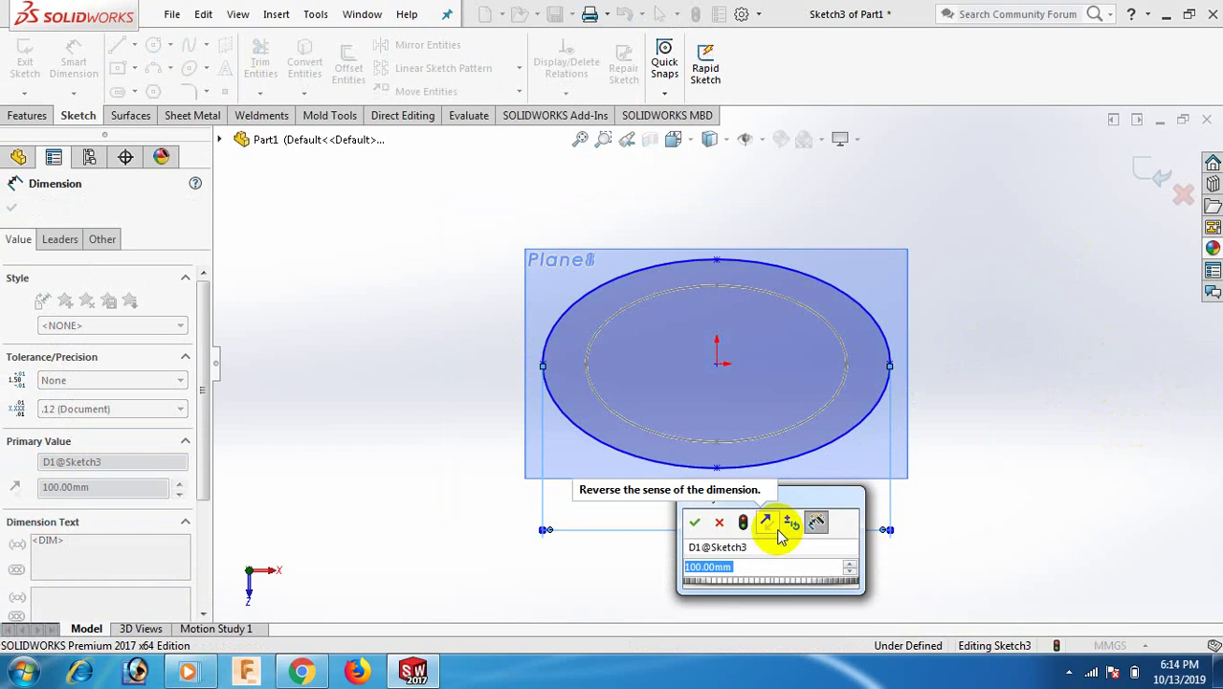
text(6)
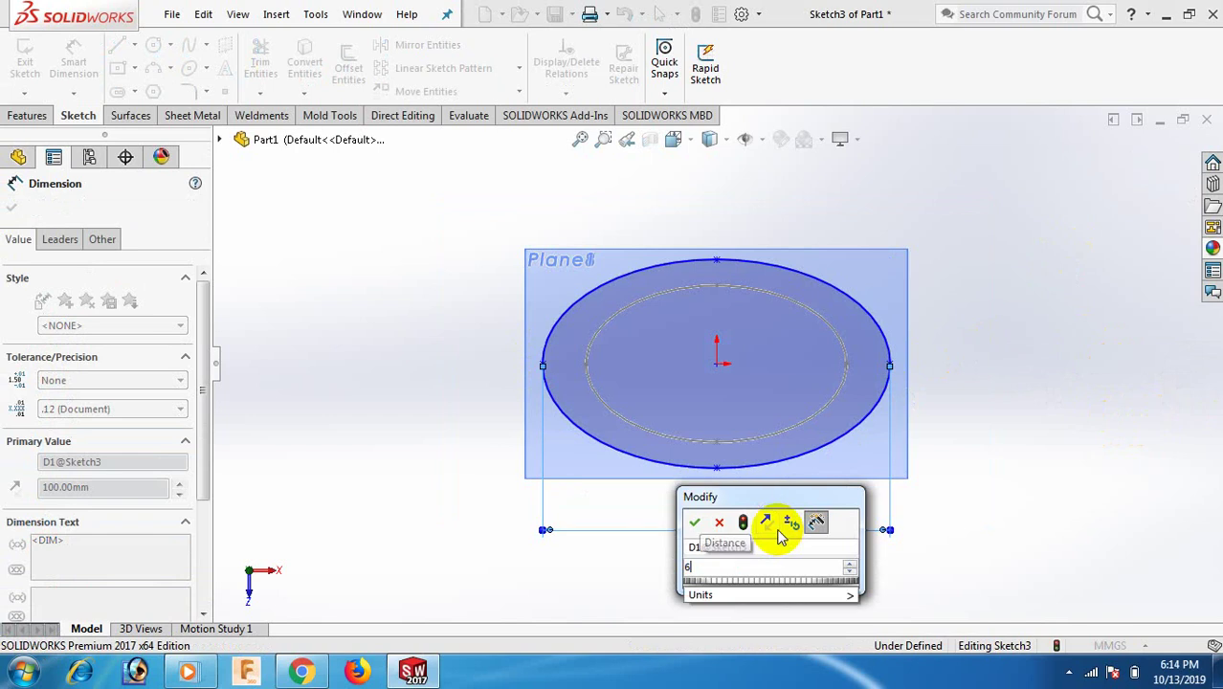
text(0)
key(Return)
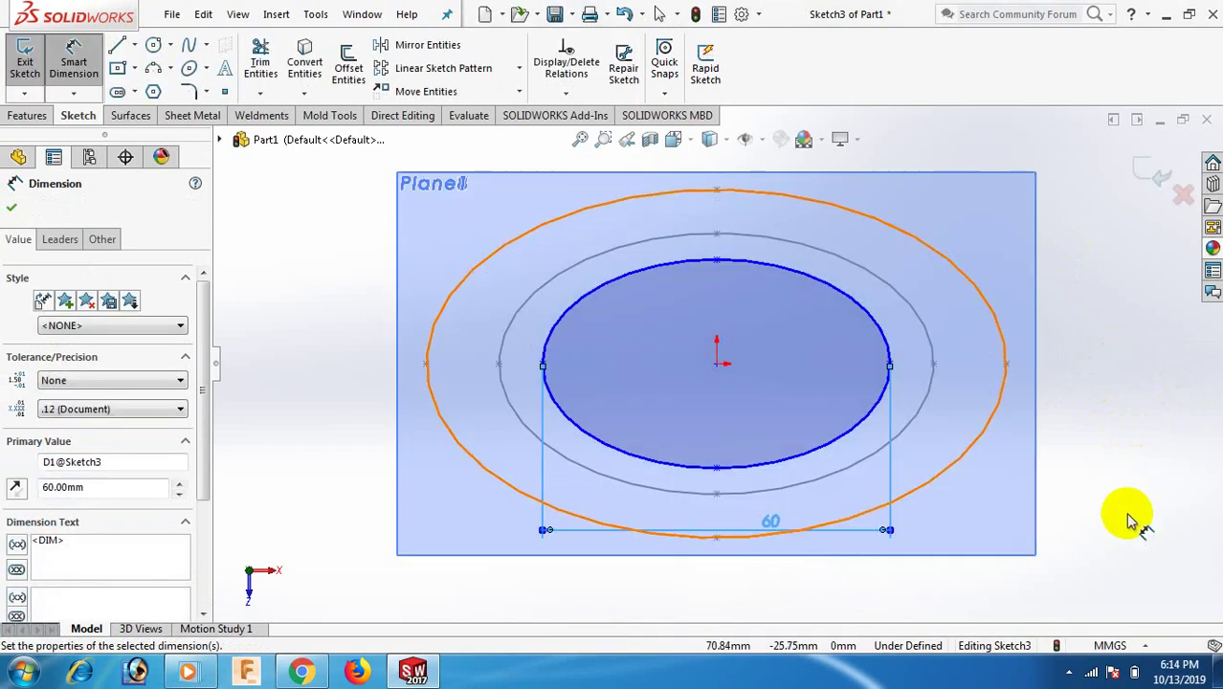
Step: Dimension the Plane3 ellipse's height between its minor-axis end points as 36 mm, and leave the dimension tool
click(716, 469)
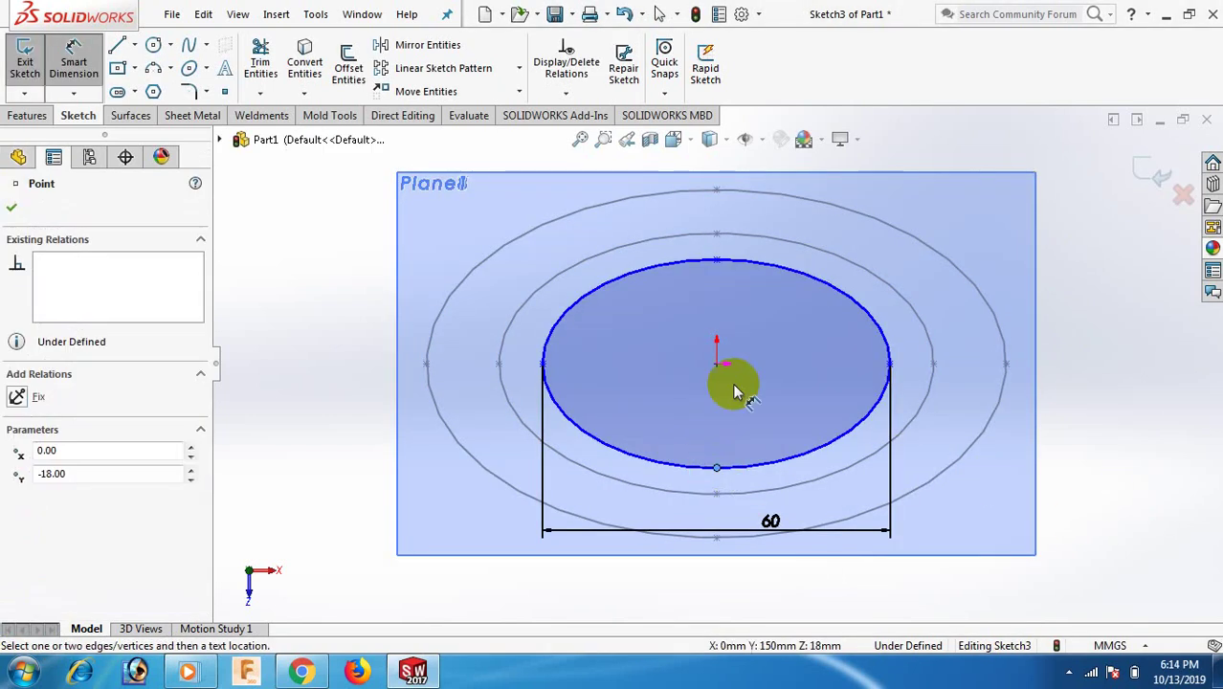
click(716, 260)
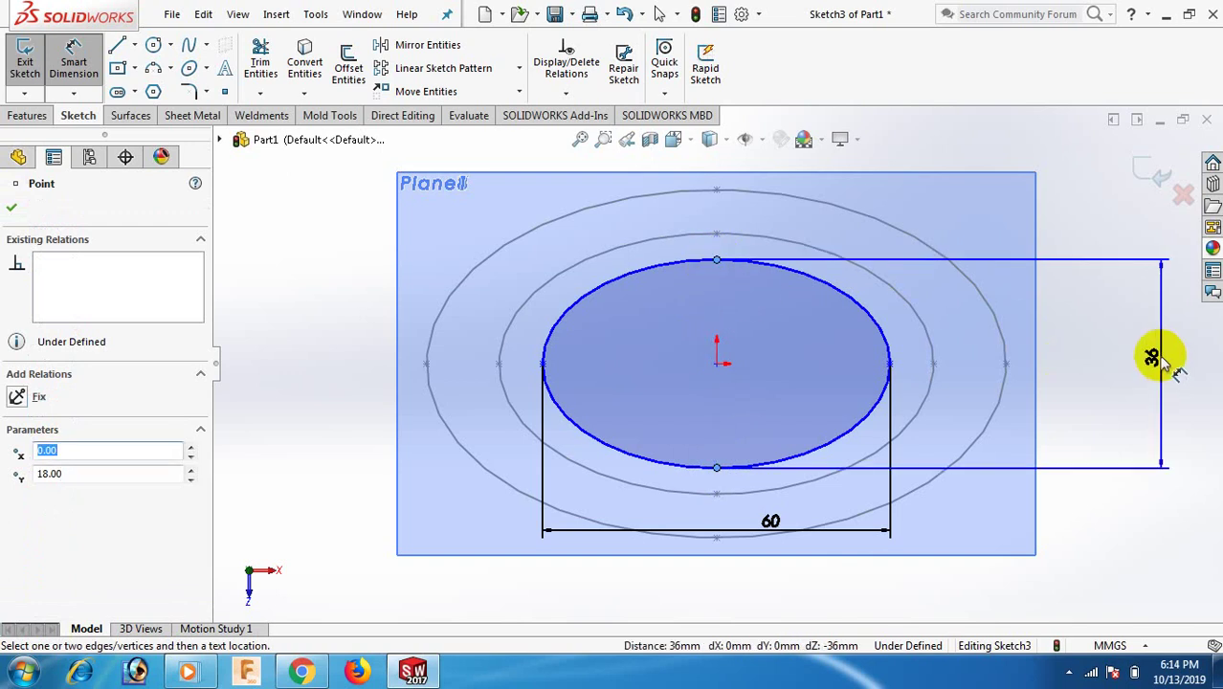
click(1163, 356)
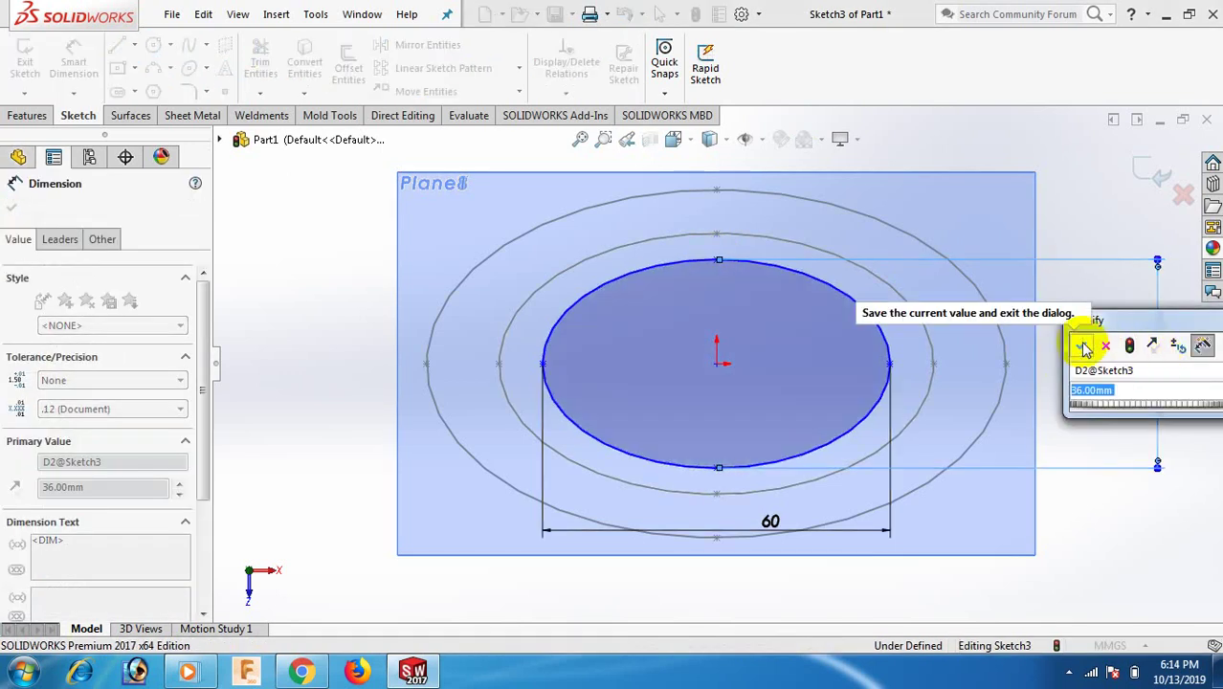
click(1080, 346)
right_click(1082, 521)
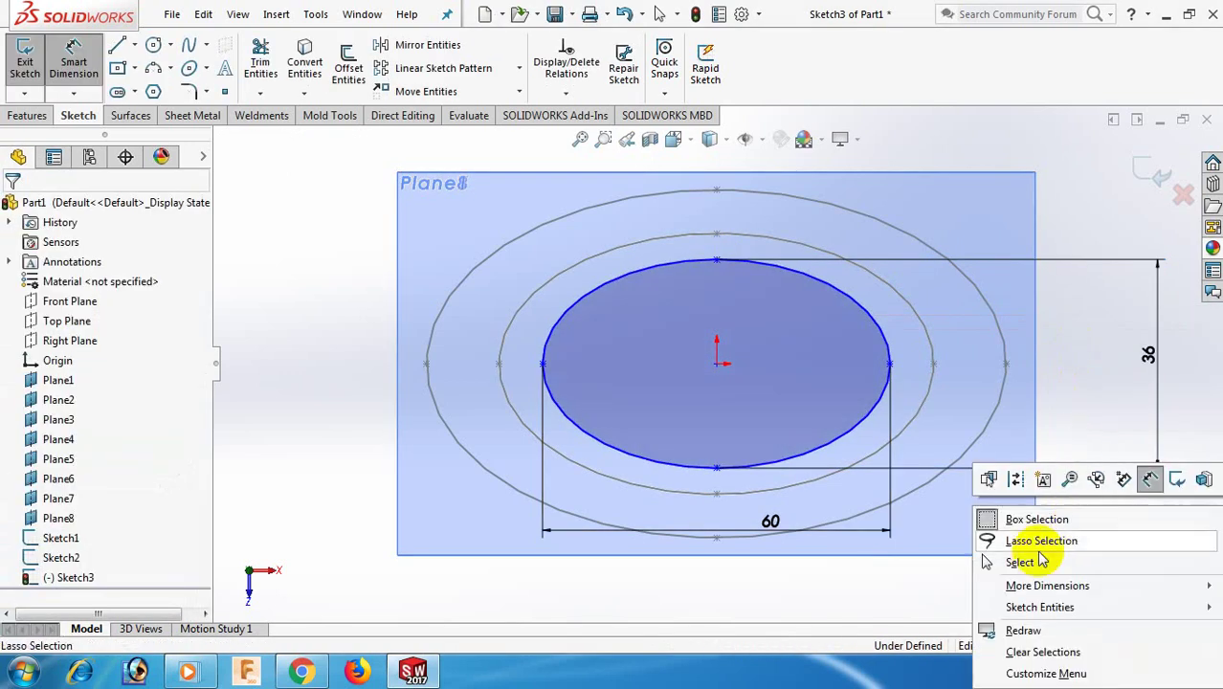
click(1007, 563)
Step: Make the Plane3 ellipse's centre horizontal with the Plane1 ellipse's major-axis end point and coincident with the origin
click(732, 371)
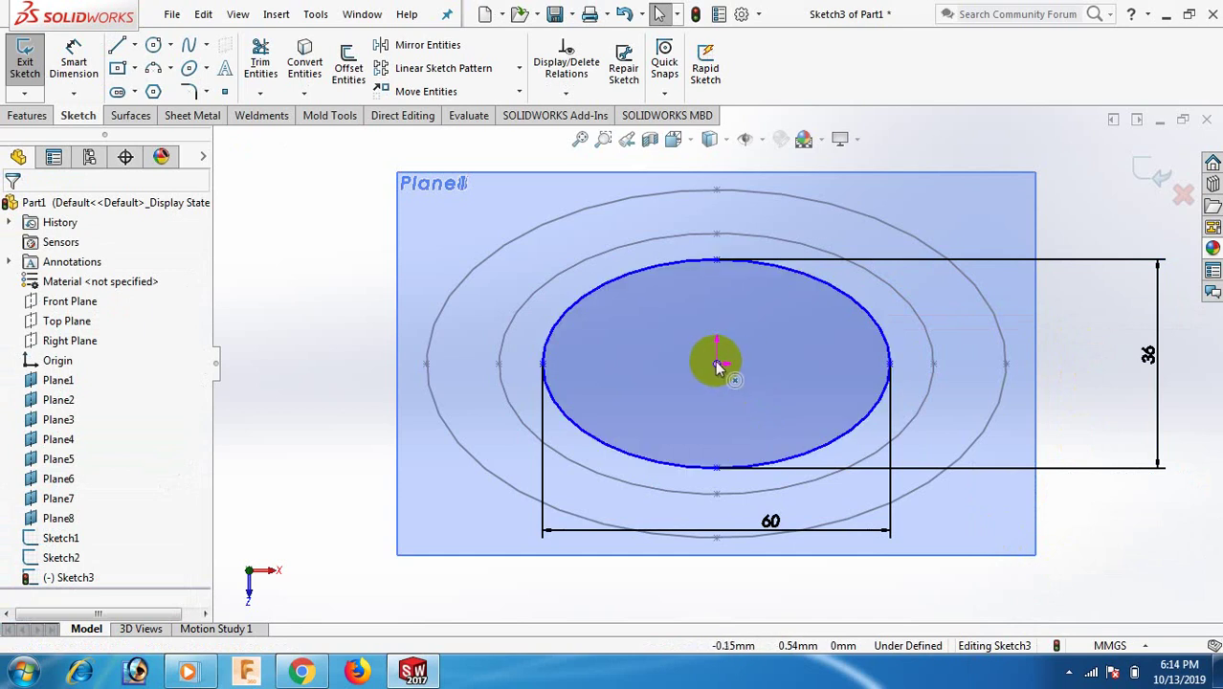
click(717, 363)
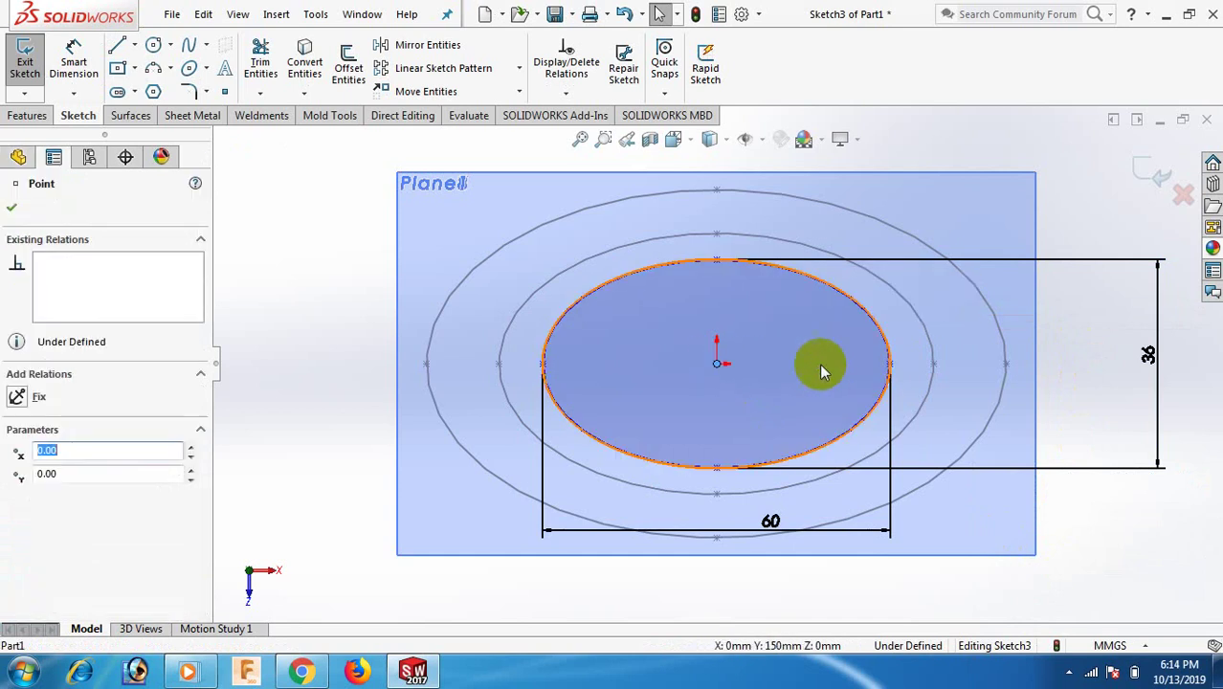
ctrl+click(933, 365)
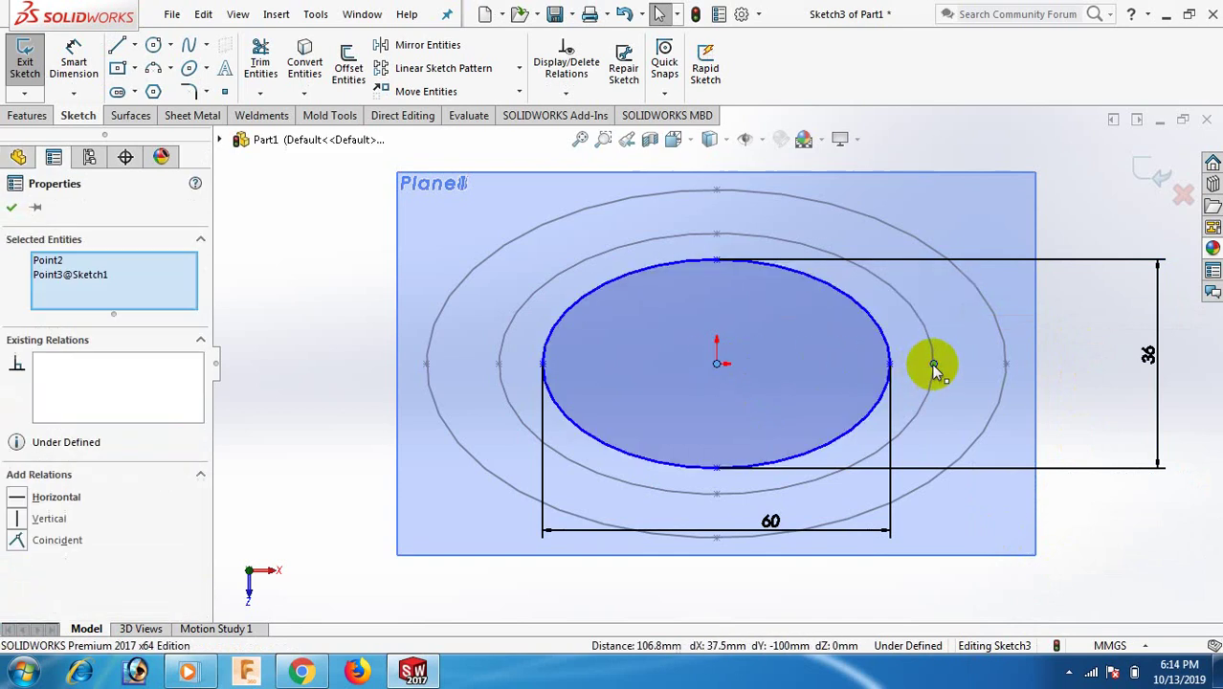
click(19, 495)
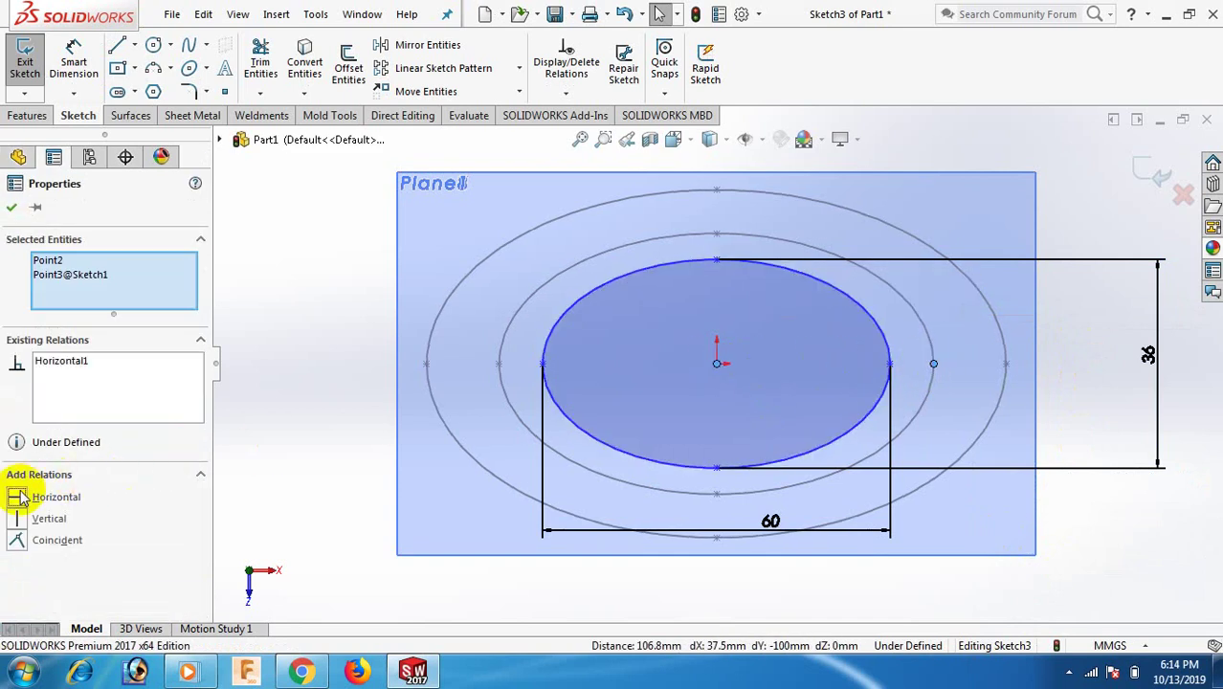
click(1141, 534)
mouse_move(720, 375)
mouse_down()
mouse_move(647, 429)
mouse_move(723, 383)
mouse_move(720, 398)
mouse_move(717, 379)
mouse_up()
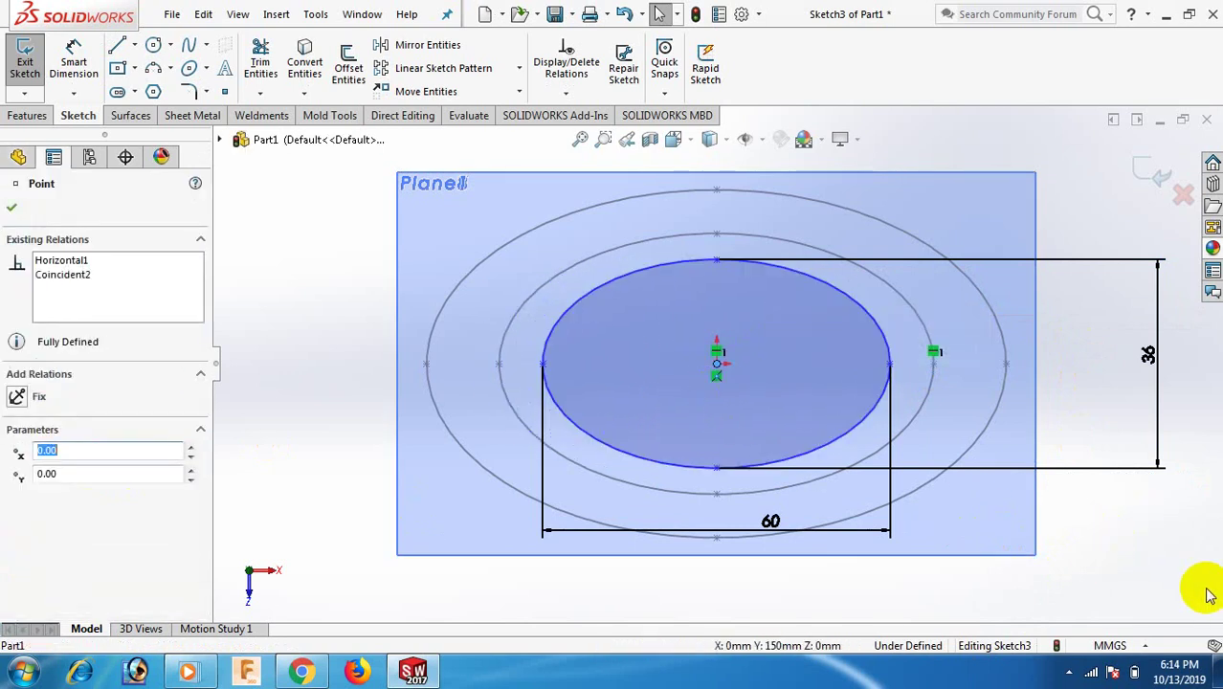
click(1179, 566)
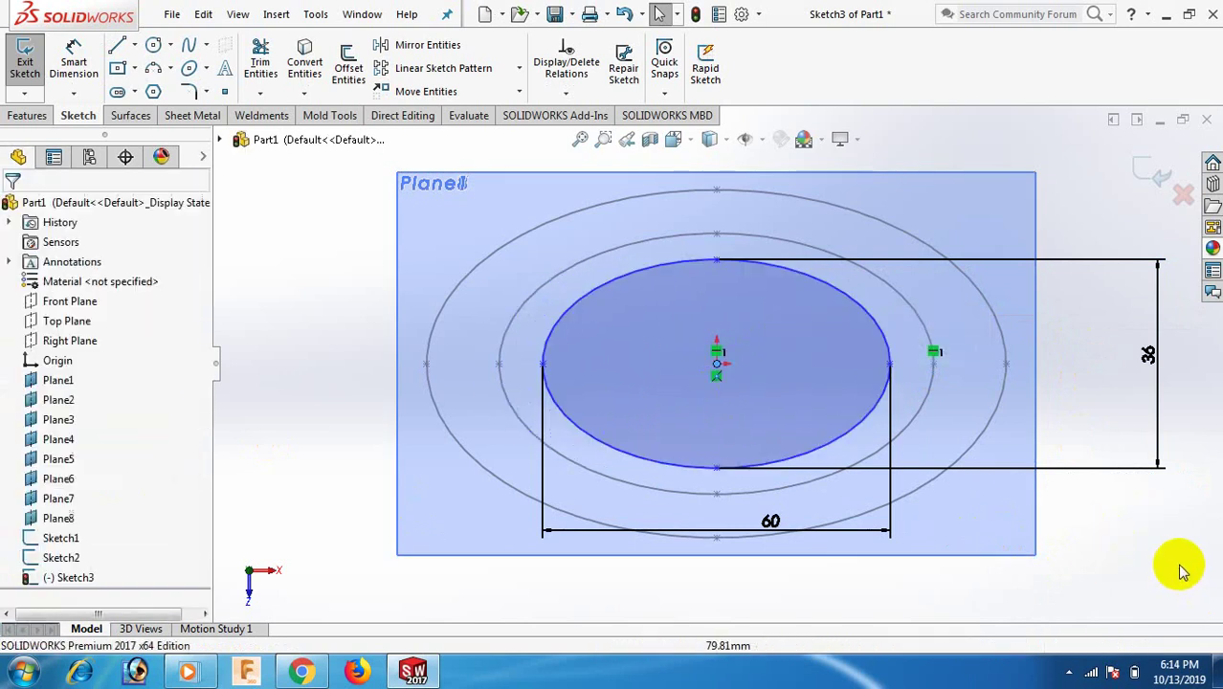
Step: Add a Horizontal relation between the Plane3 ellipse's major-axis end point and its centre, and exit the sketch
click(890, 365)
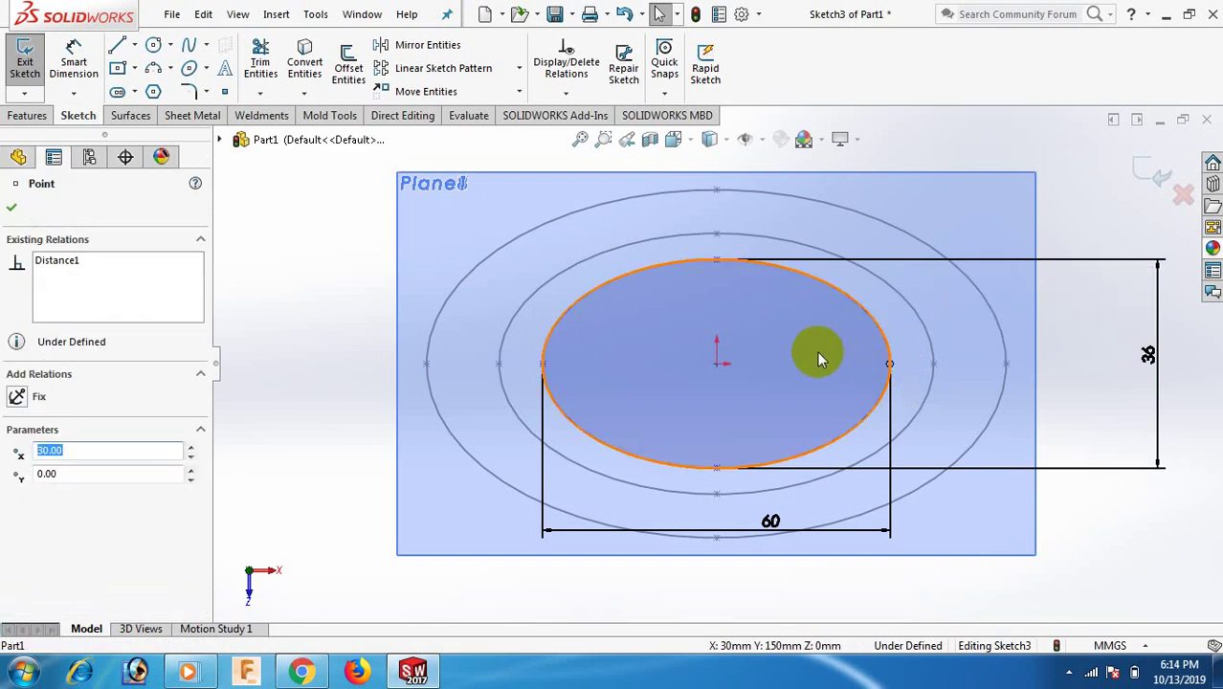
ctrl+click(716, 366)
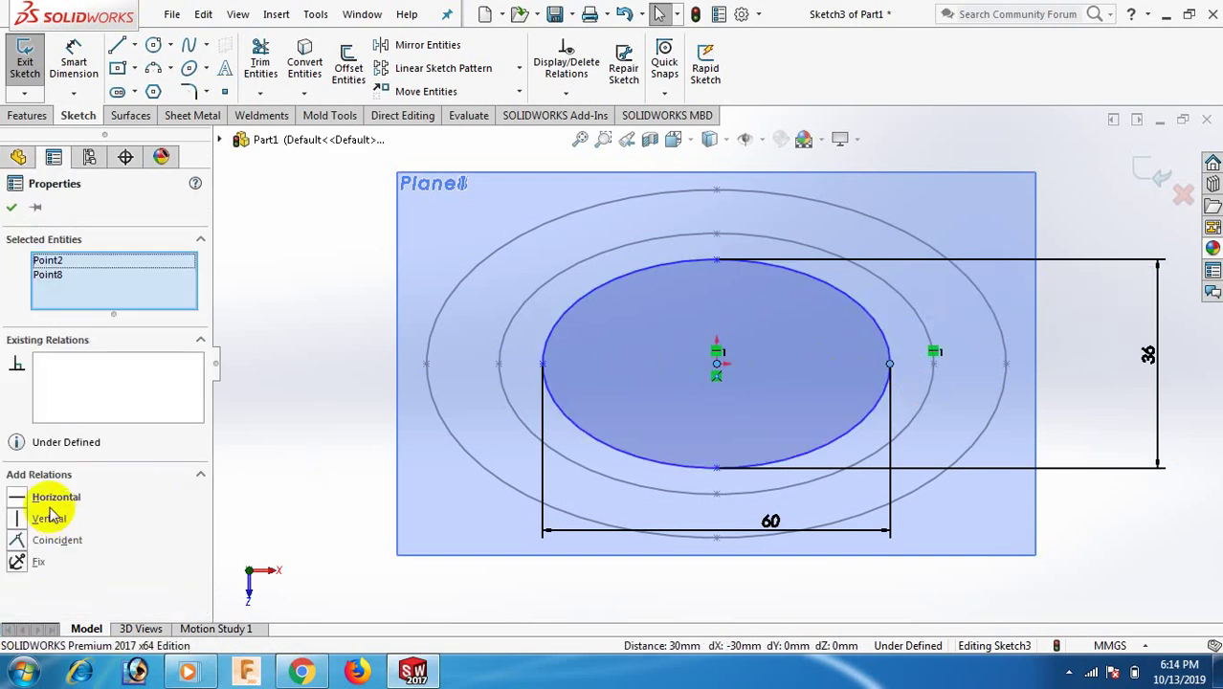
click(18, 498)
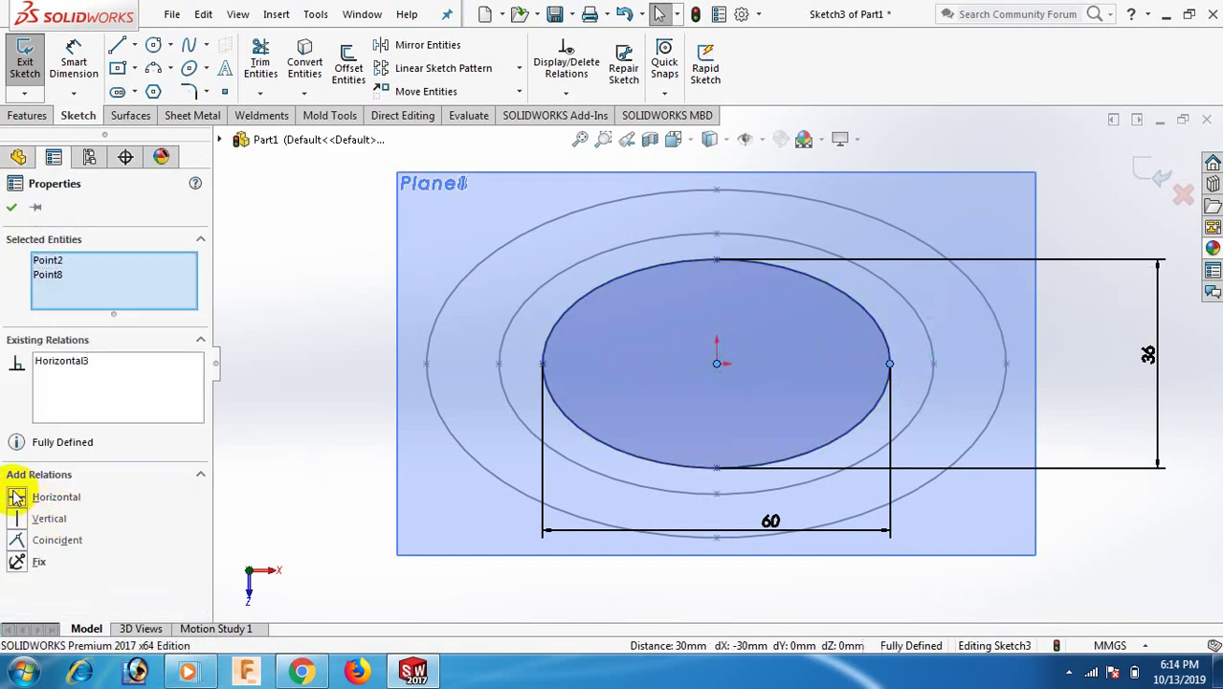
click(1121, 532)
mouse_move(1121, 533)
middle_down()
mouse_move(1131, 508)
mouse_move(1114, 364)
mouse_move(1084, 358)
mouse_move(1093, 272)
mouse_move(953, 245)
middle_up()
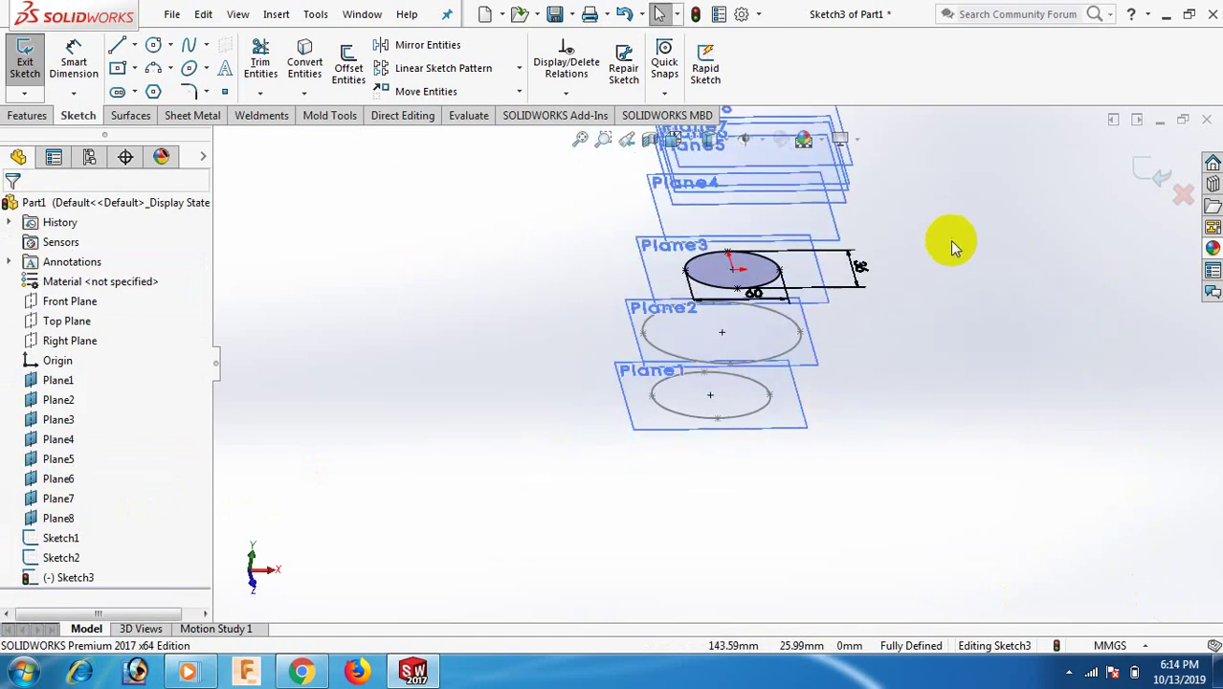
click(1158, 176)
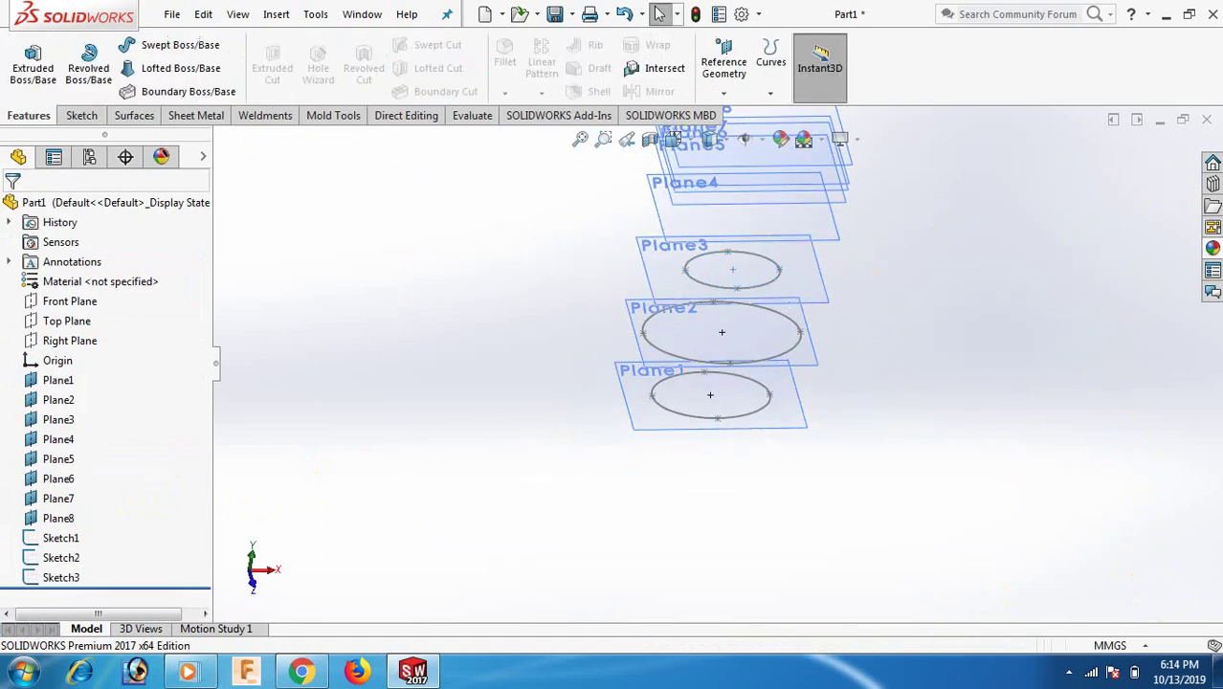
Step: Start a sketch on Plane4 and convert the Plane3 ellipse into it
click(812, 234)
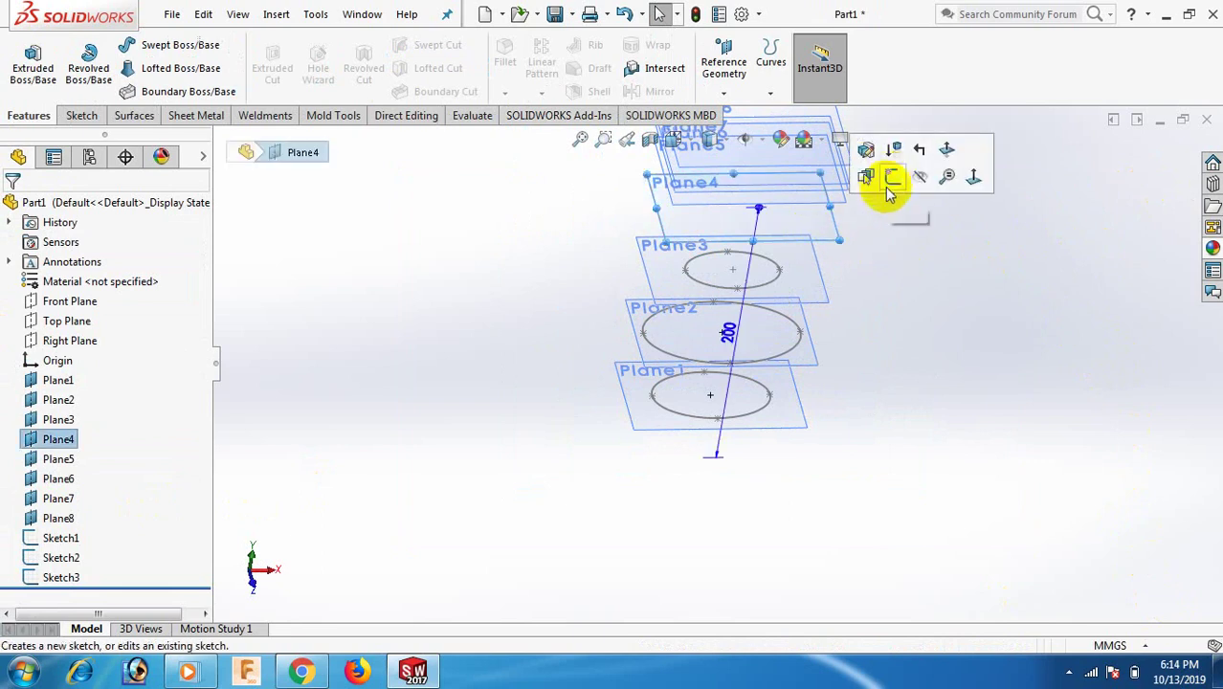
click(892, 180)
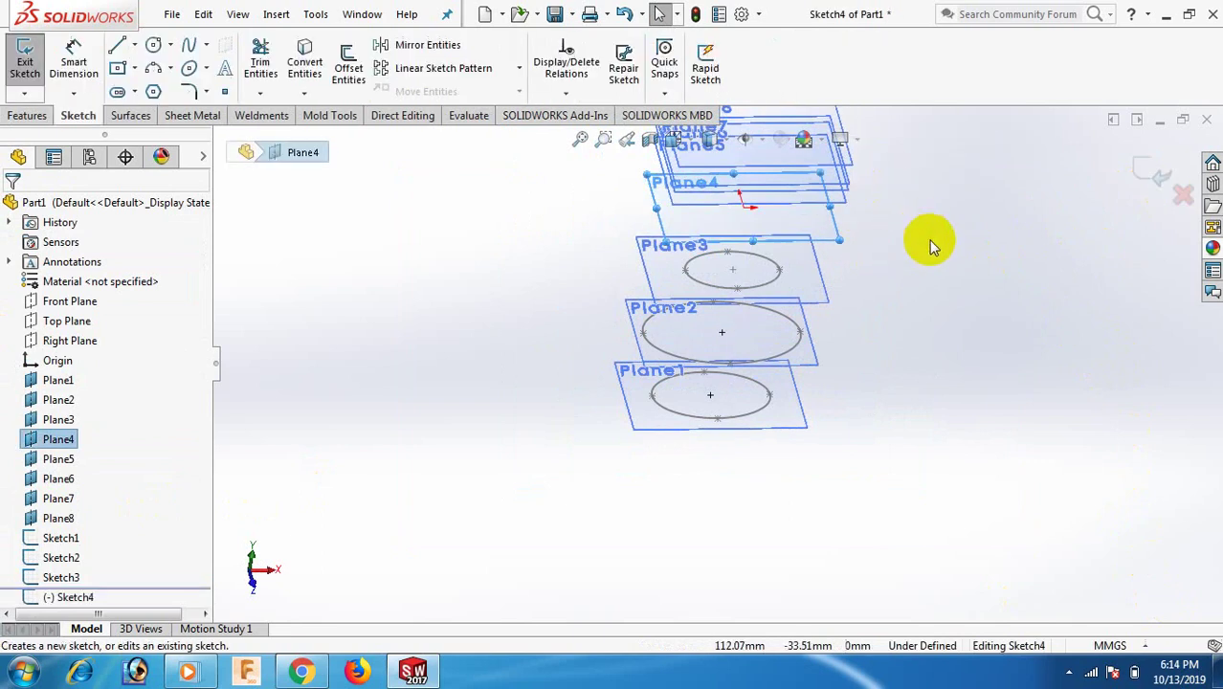
click(763, 289)
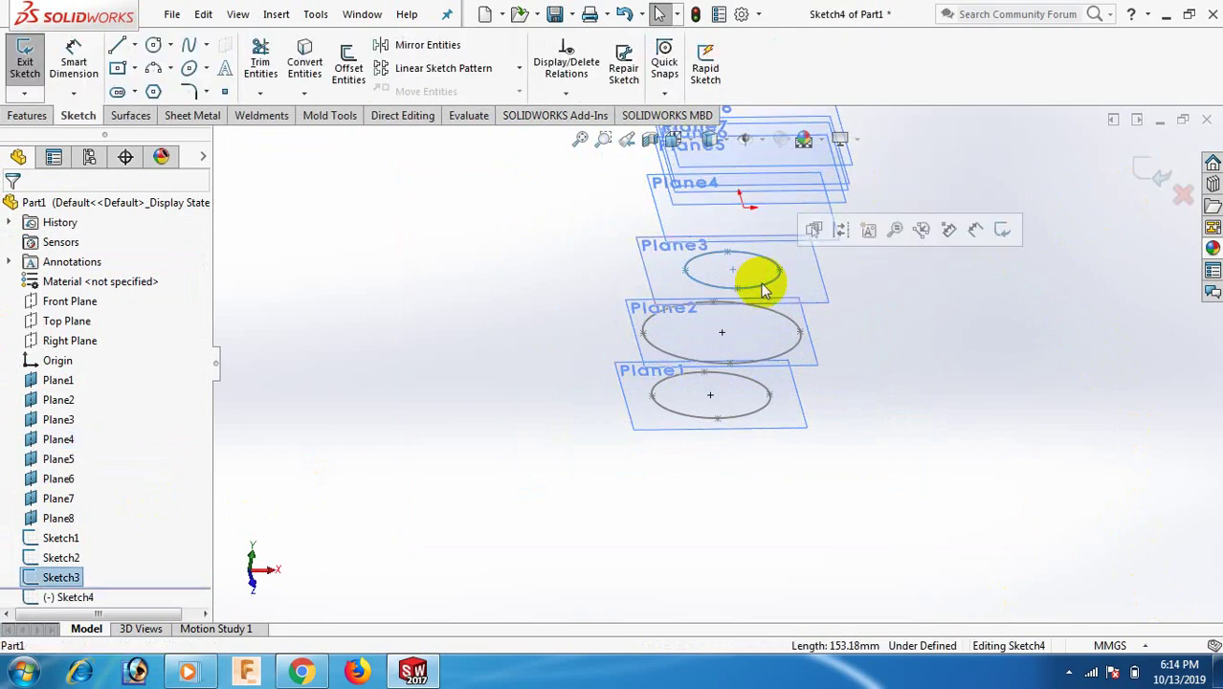
click(306, 59)
Step: View the Plane4 sketch straight on and delete the converted ellipse's On Edge relation
key(space)
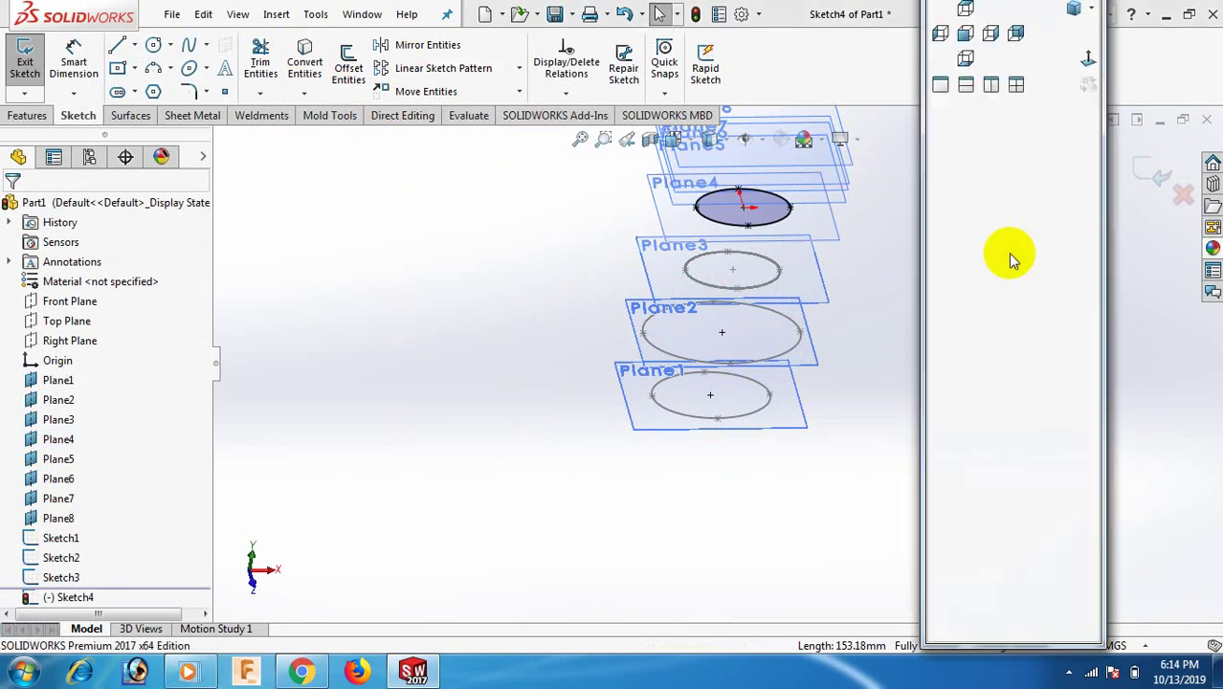
click(1087, 59)
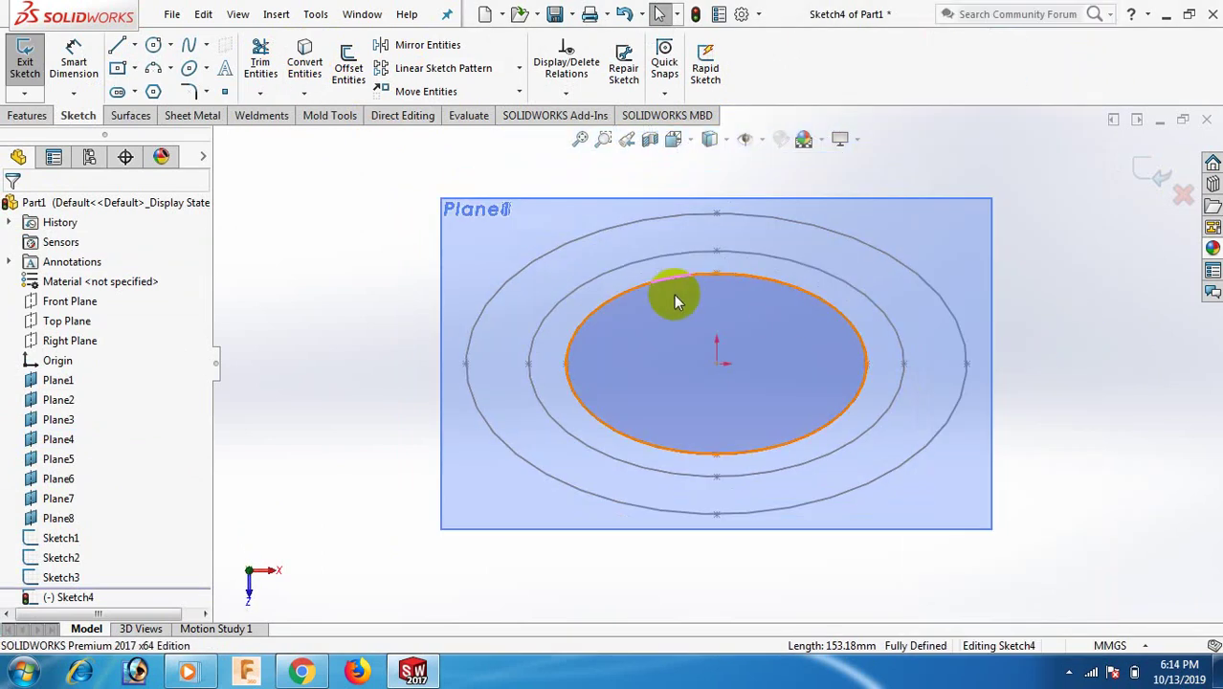
click(680, 278)
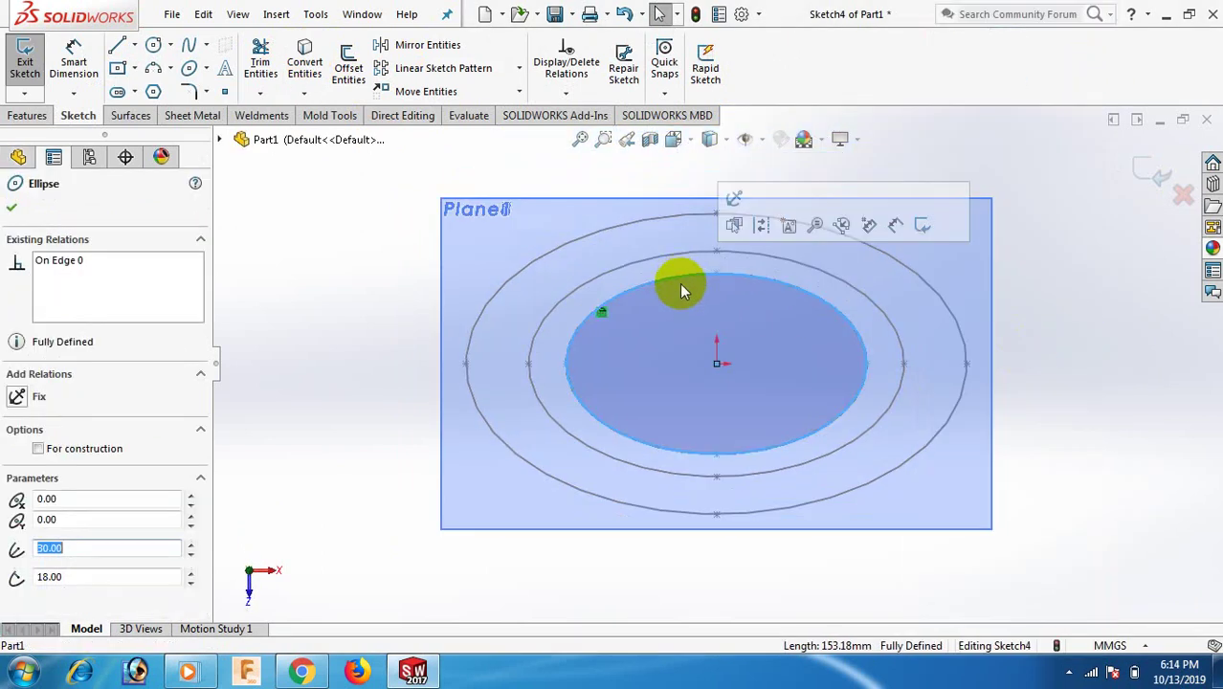
click(600, 312)
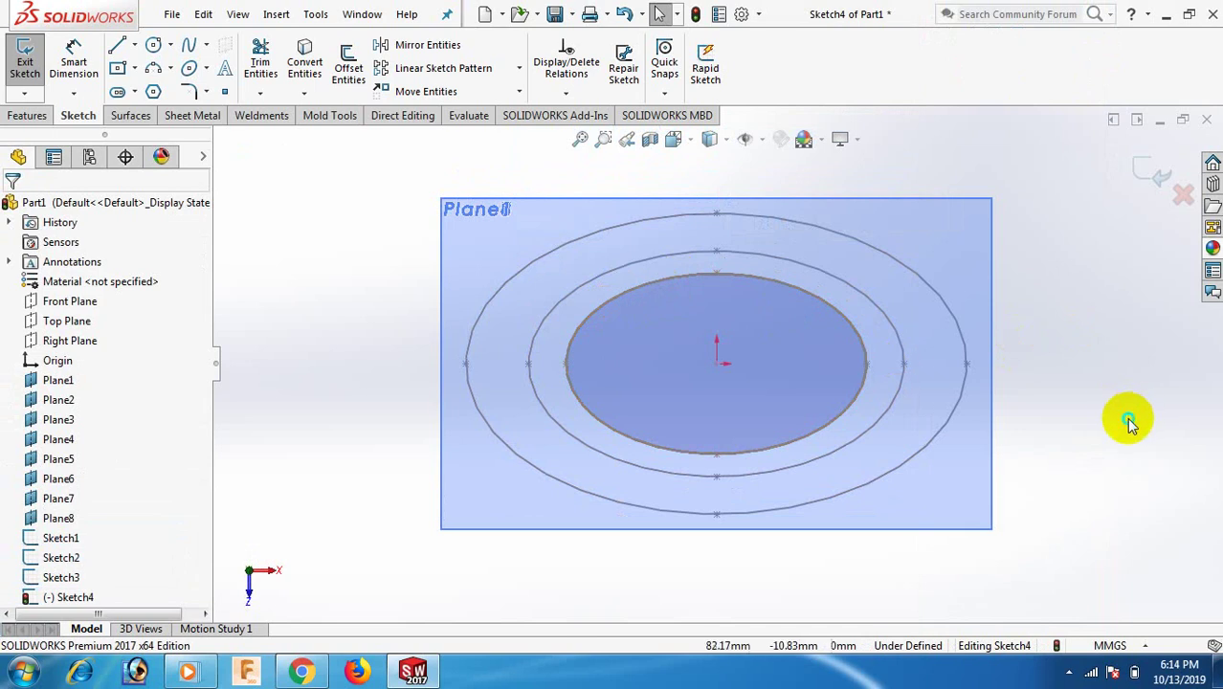
Step: Dimension the Plane4 ellipse's width between its major-axis end points as 60 mm, and leave the dimension tool
right_drag(1130, 421, 1085, 276)
click(566, 365)
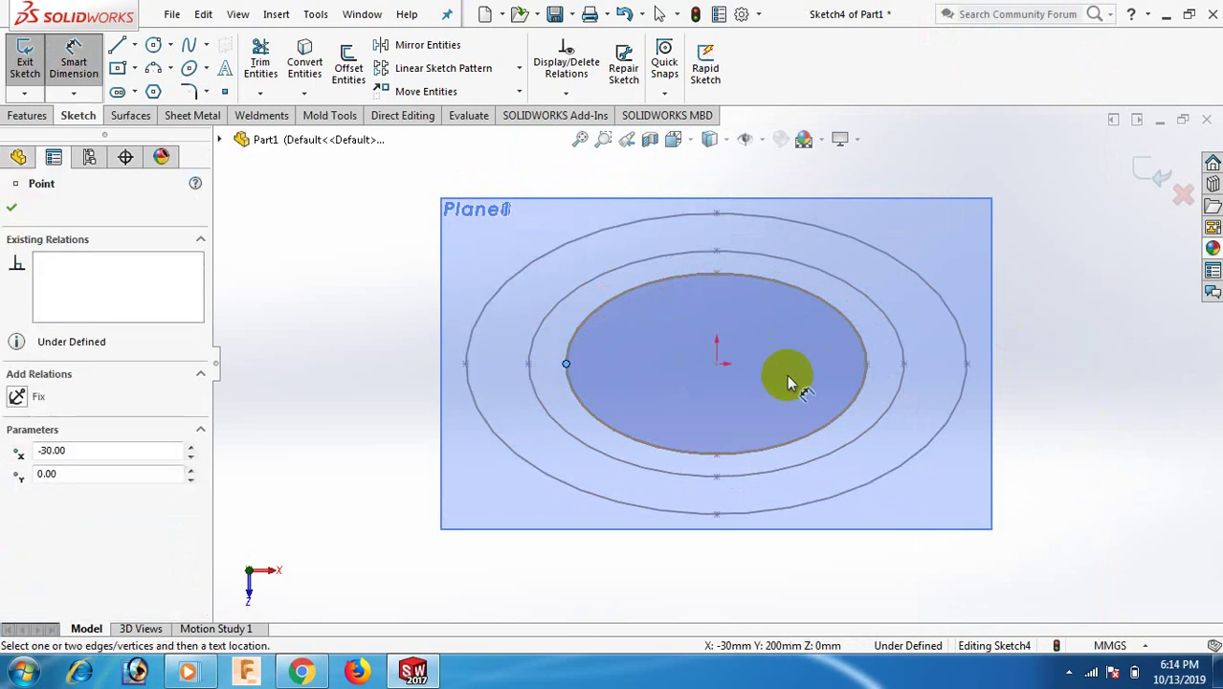
click(866, 365)
click(756, 579)
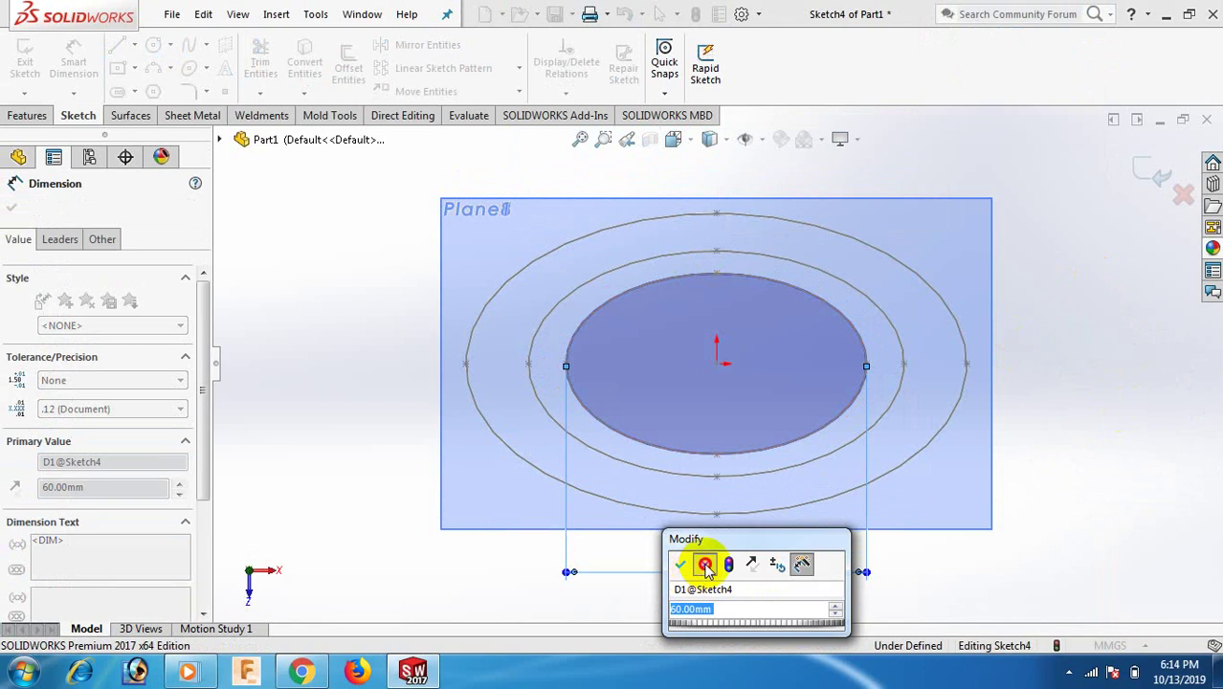
click(681, 565)
click(1058, 490)
mouse_move(1058, 491)
middle_down()
mouse_move(1060, 347)
mouse_move(1046, 385)
middle_up()
right_click(1046, 385)
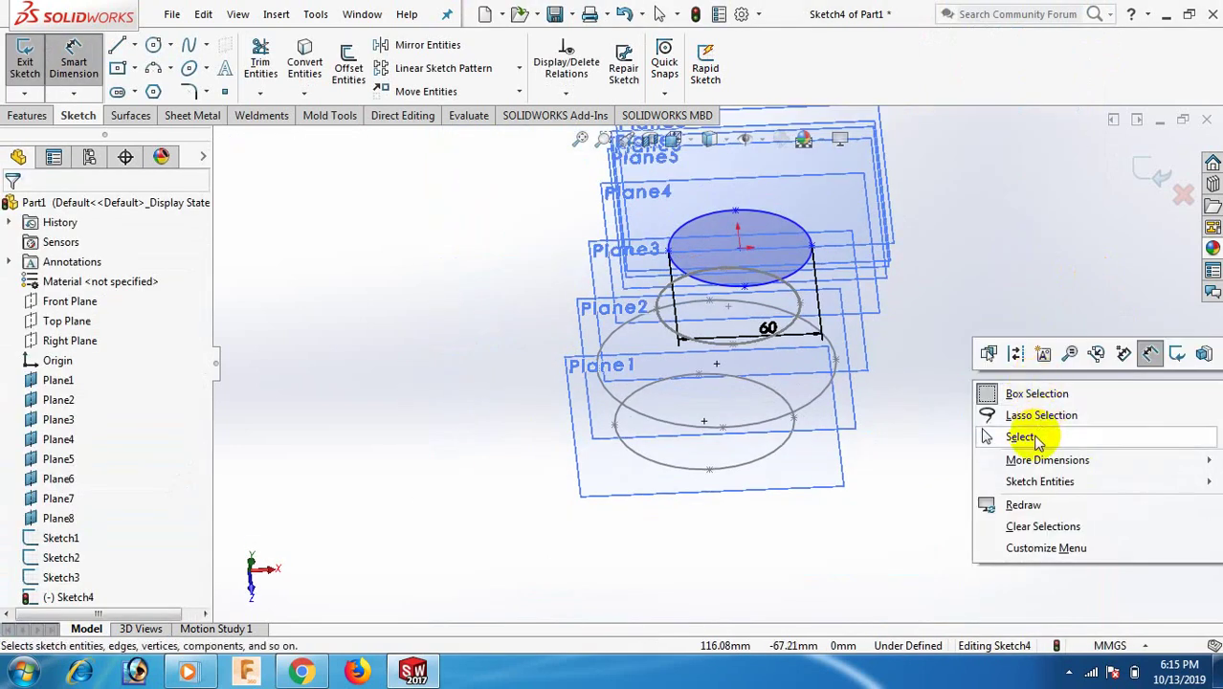
click(1025, 436)
Step: Delete the converted ellipse from the Plane4 sketch together with its width dimension
mouse_move(1030, 431)
middle_down()
mouse_move(928, 364)
mouse_move(936, 405)
middle_up()
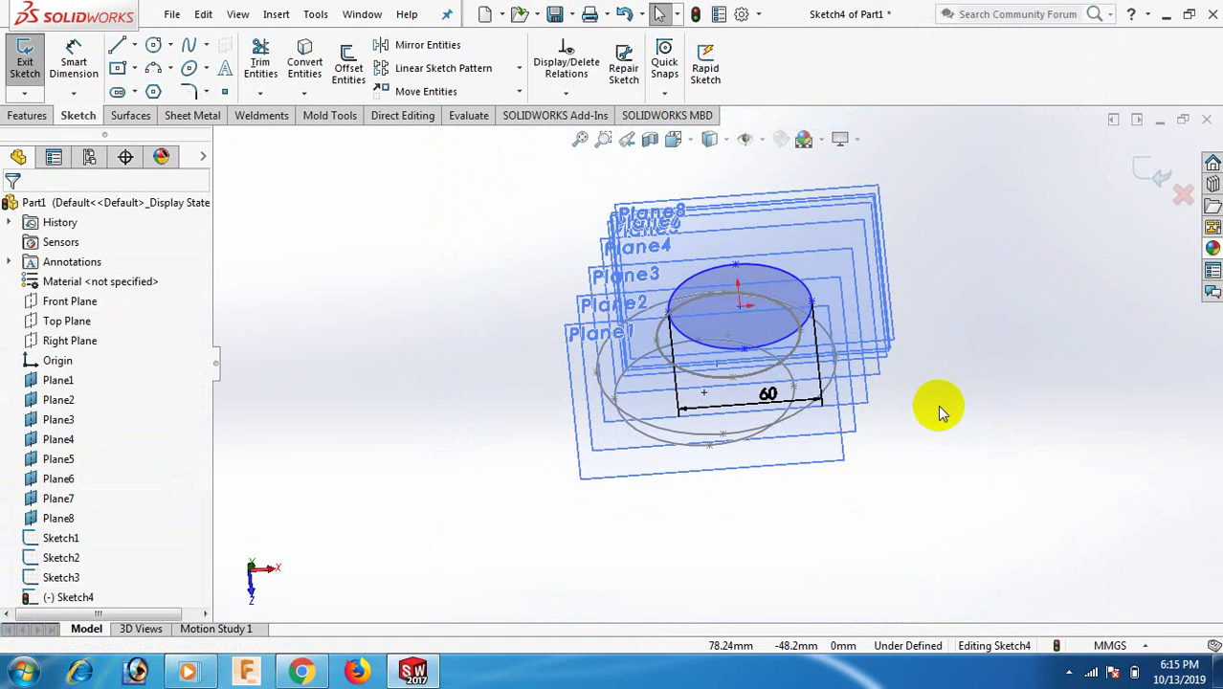
key(space)
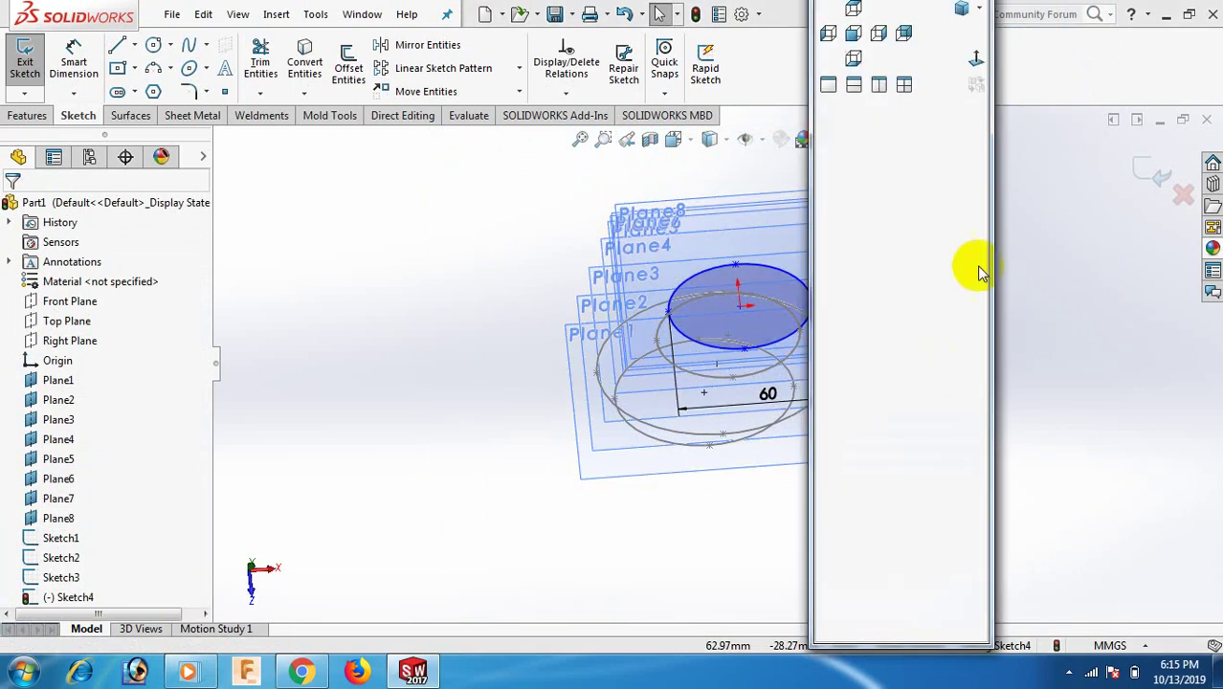
click(977, 63)
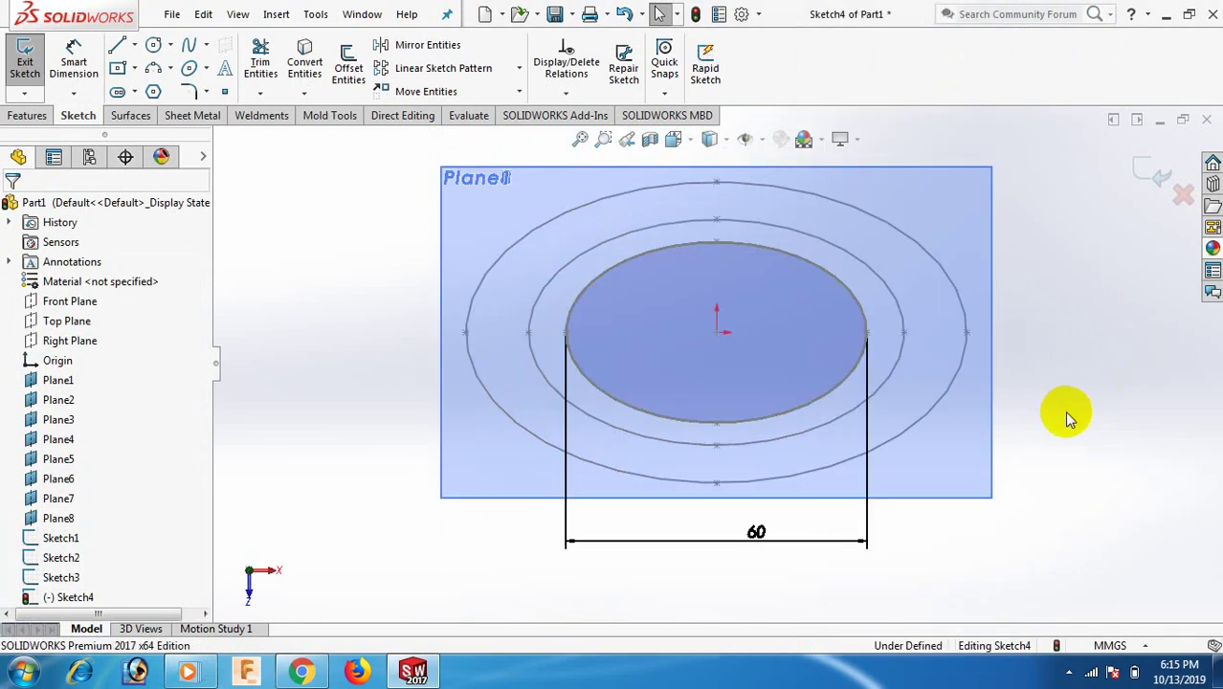
click(833, 388)
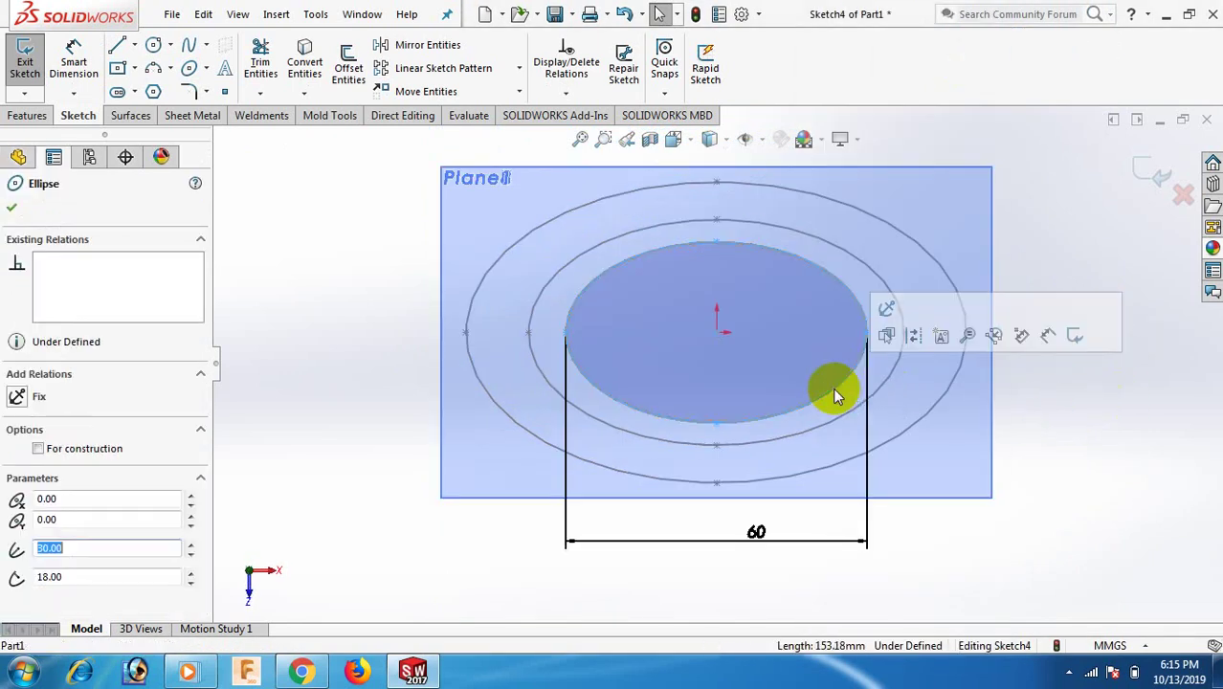
key(Delete)
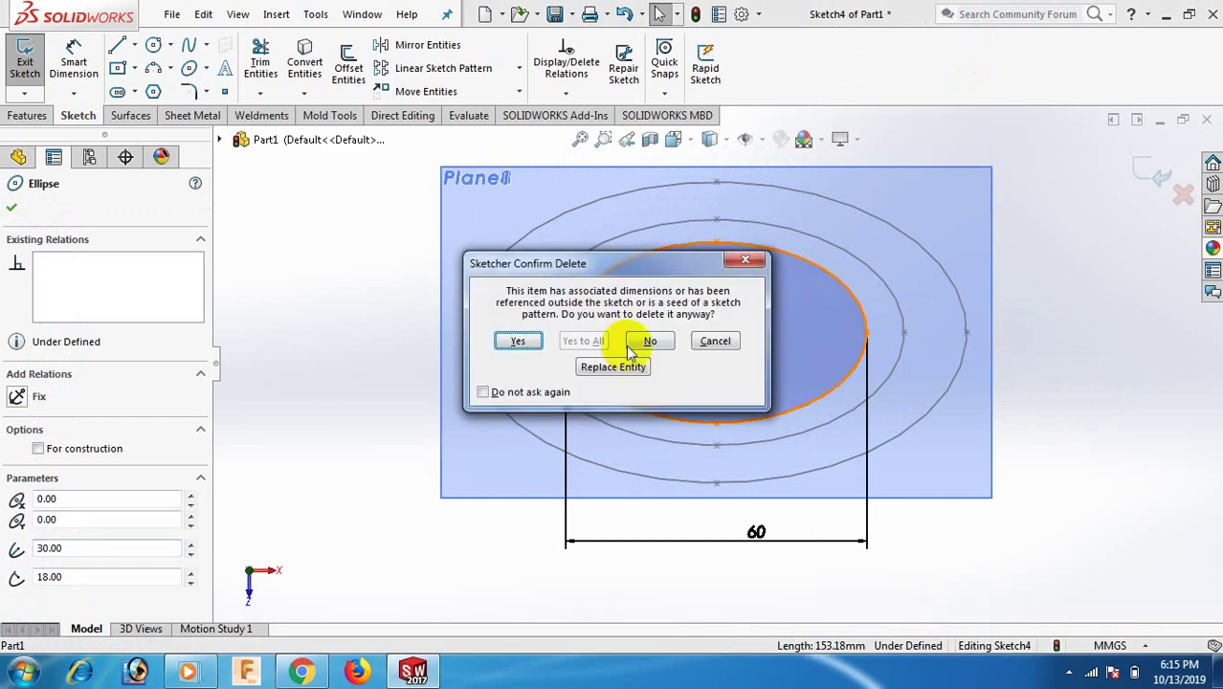
click(517, 341)
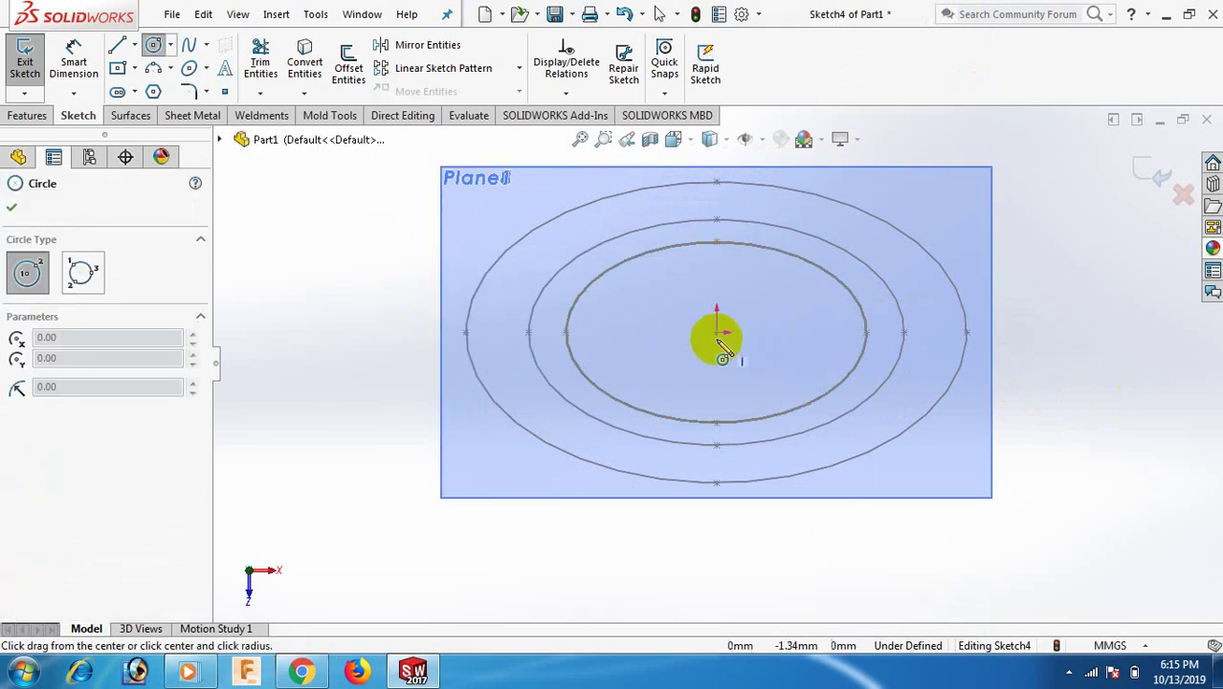
Step: Sketch a circle centred on the origin in the Plane4 sketch and dimension its diameter as 25 mm
mouse_move(717, 333)
mouse_down()
mouse_move(791, 382)
mouse_move(781, 366)
mouse_up()
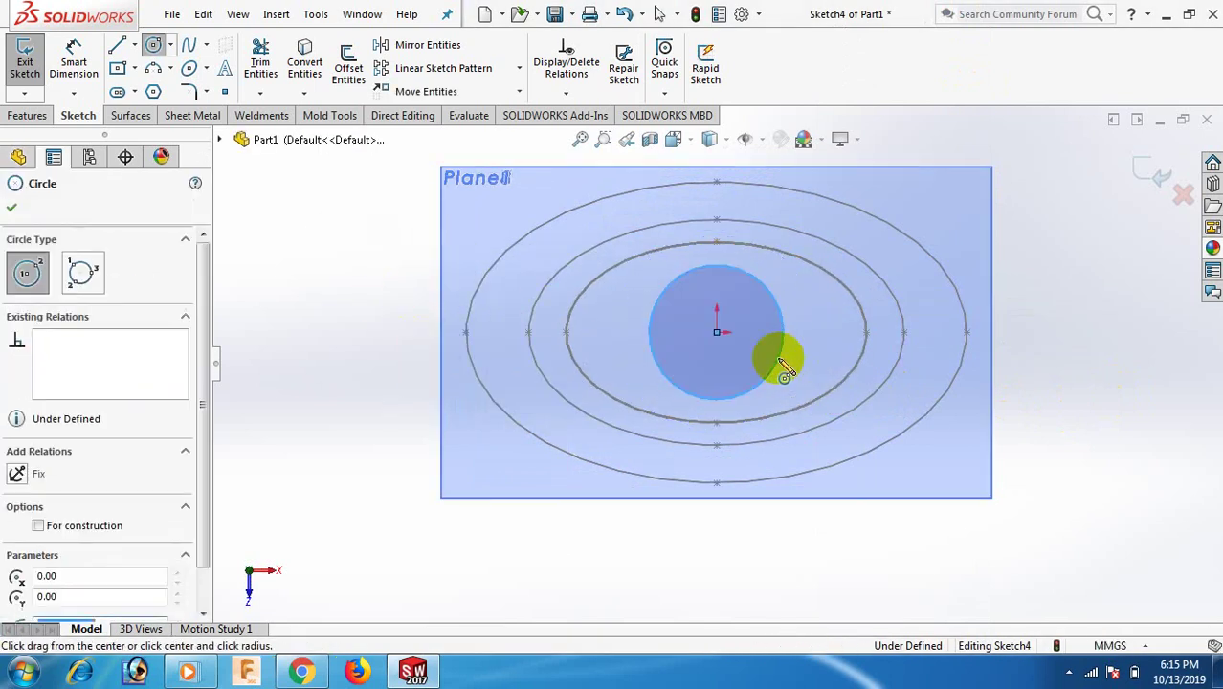
right_drag(994, 426, 1011, 367)
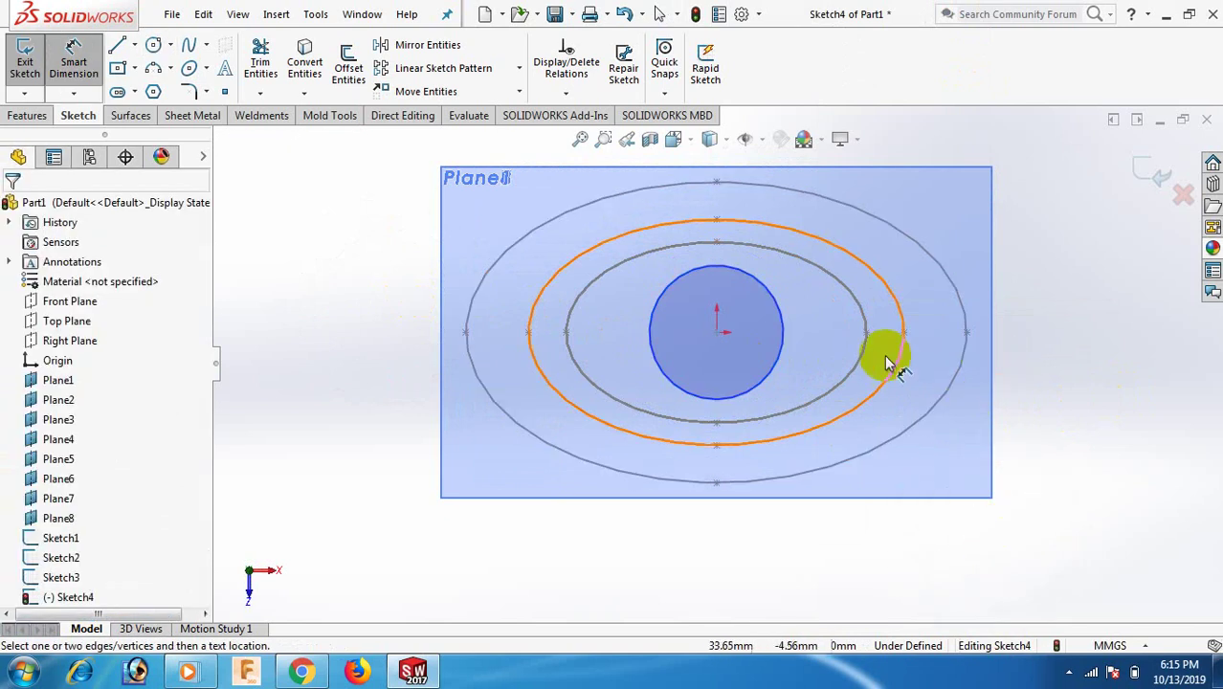
click(777, 365)
click(1041, 389)
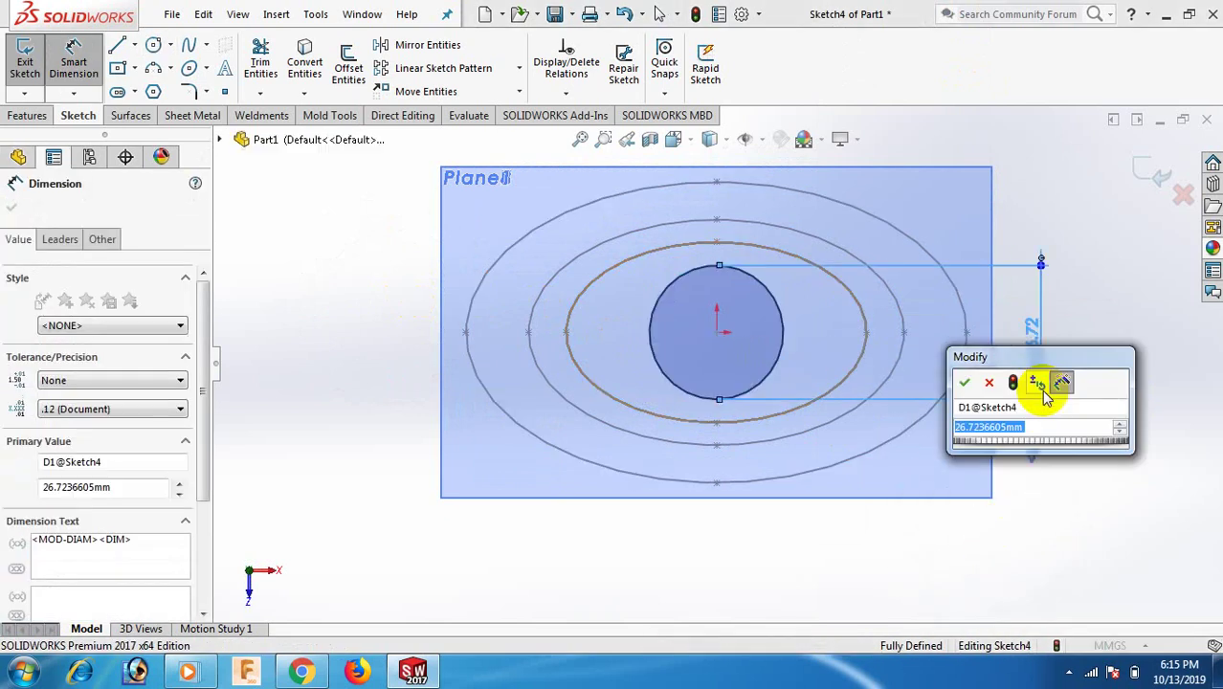
text(25)
key(Return)
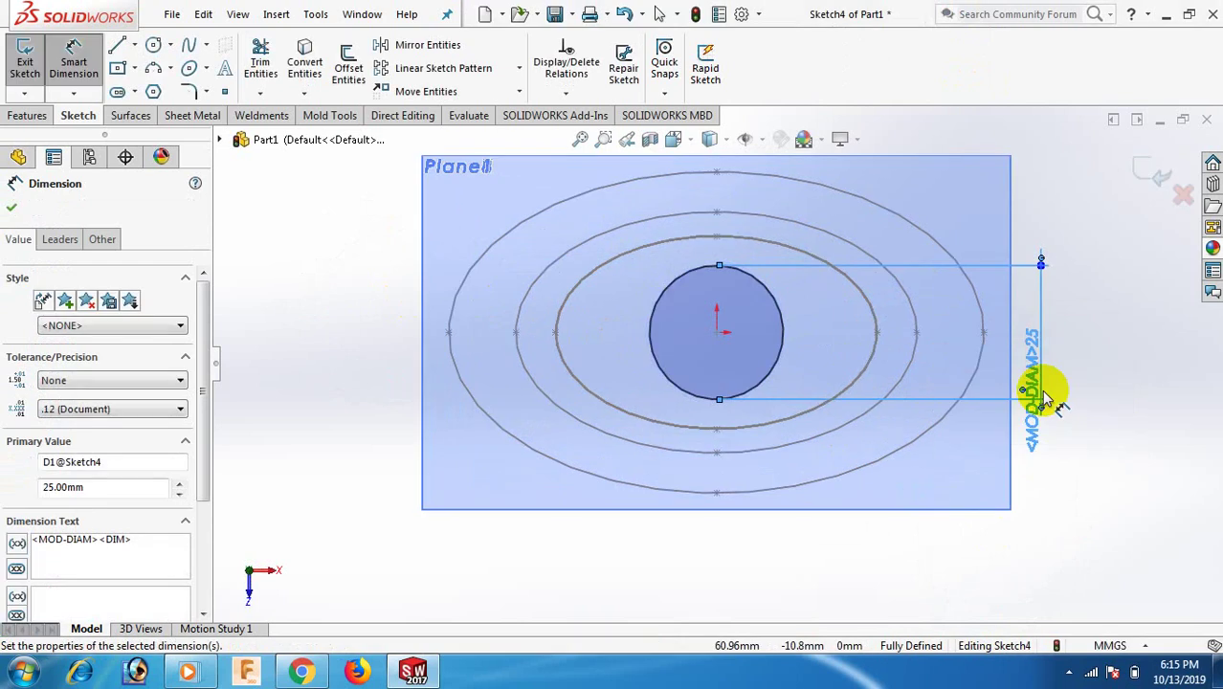
click(1158, 386)
right_click(1147, 389)
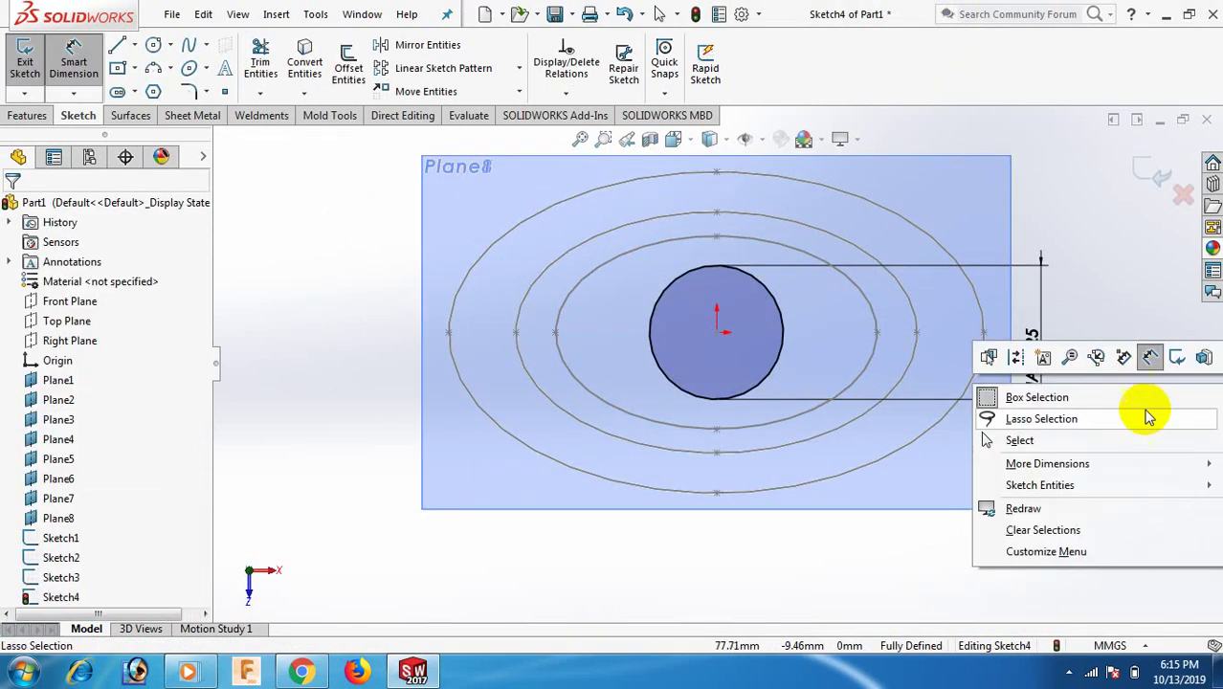
click(1066, 442)
Step: Exit the Plane4 sketch and start a sketch on Plane5
middle_drag(1060, 443, 728, 336)
click(1149, 172)
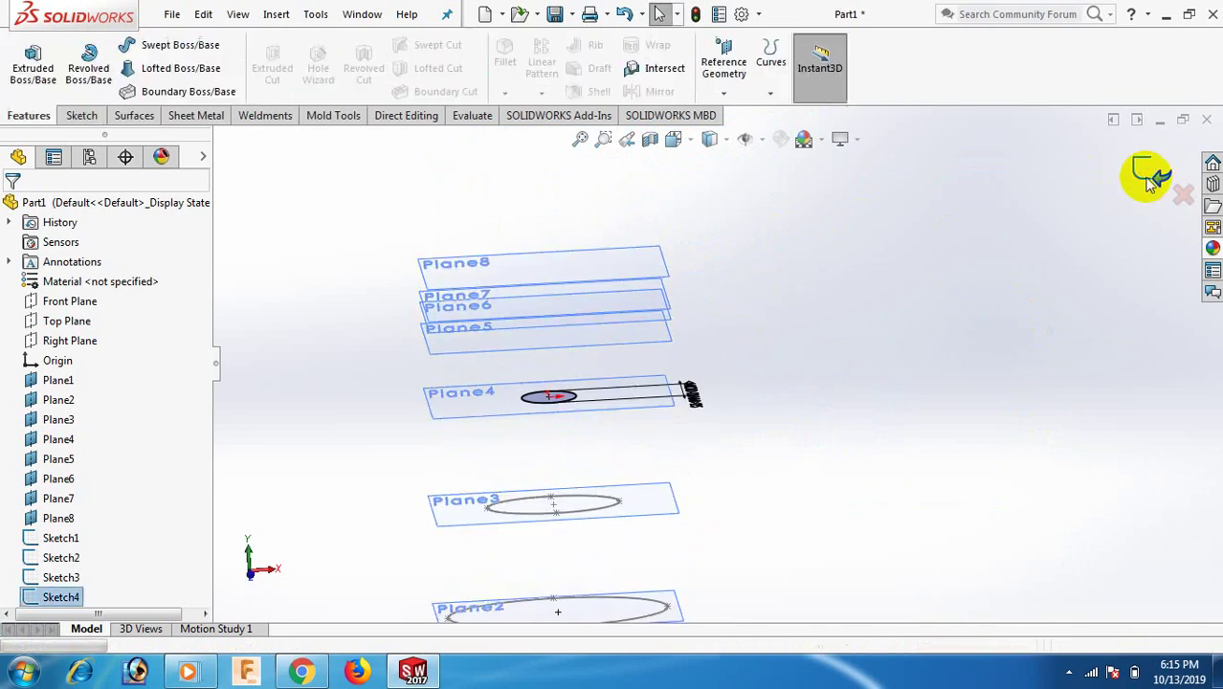
click(650, 339)
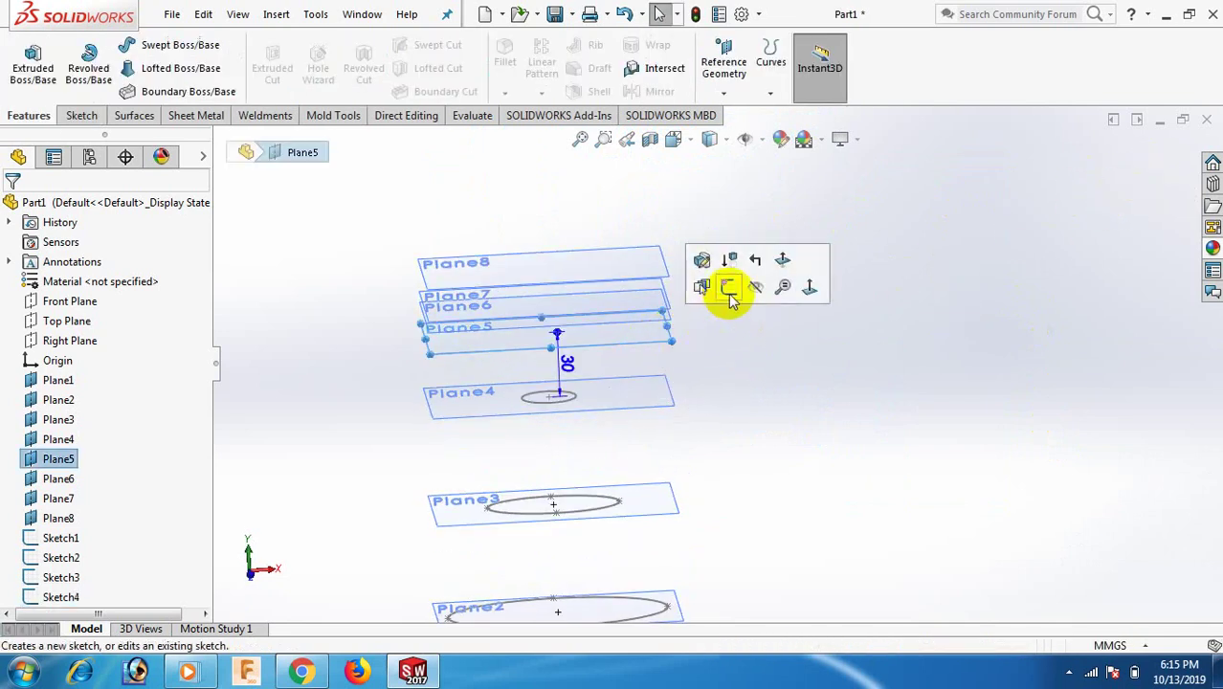
click(730, 295)
click(572, 401)
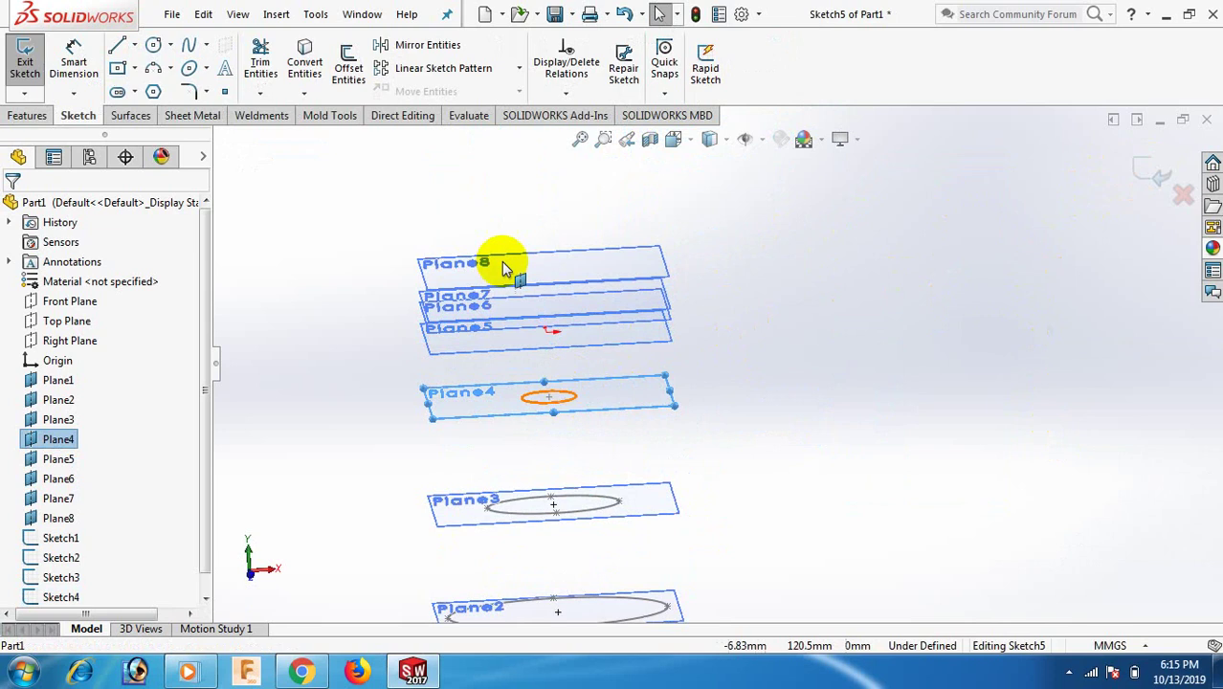
click(305, 67)
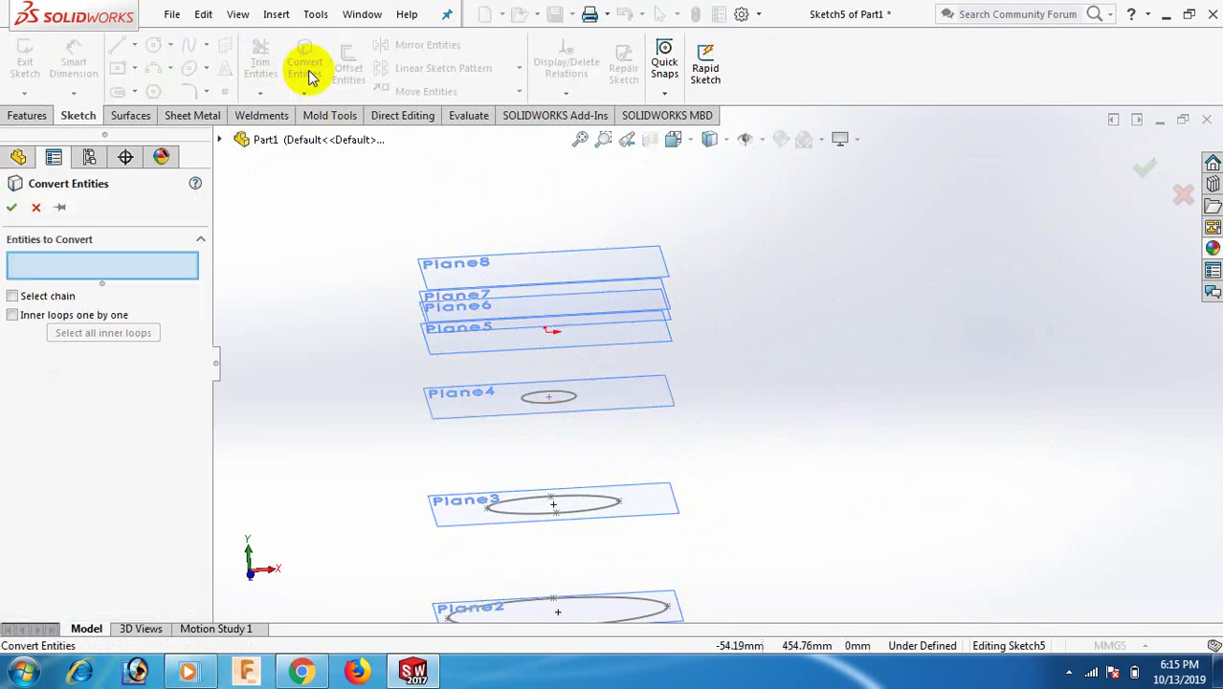
click(35, 208)
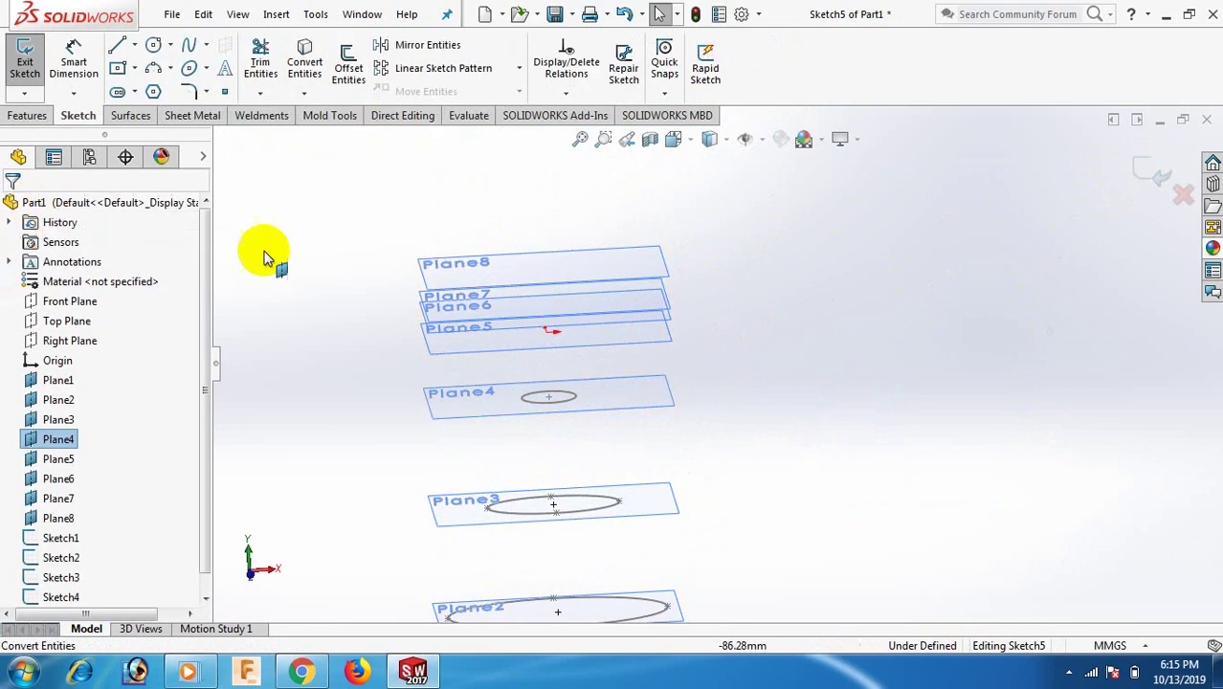
Step: Convert the Plane4 circle into the Plane5 sketch and delete the converted circle's On Edge relation
click(568, 401)
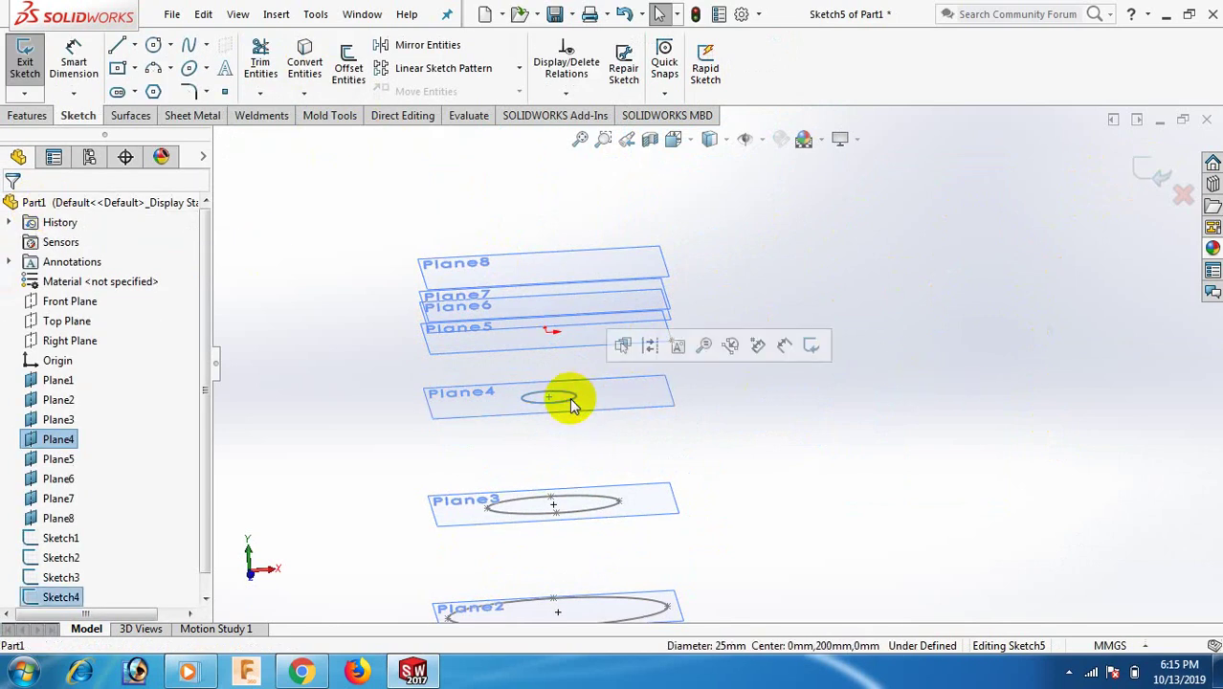
click(303, 65)
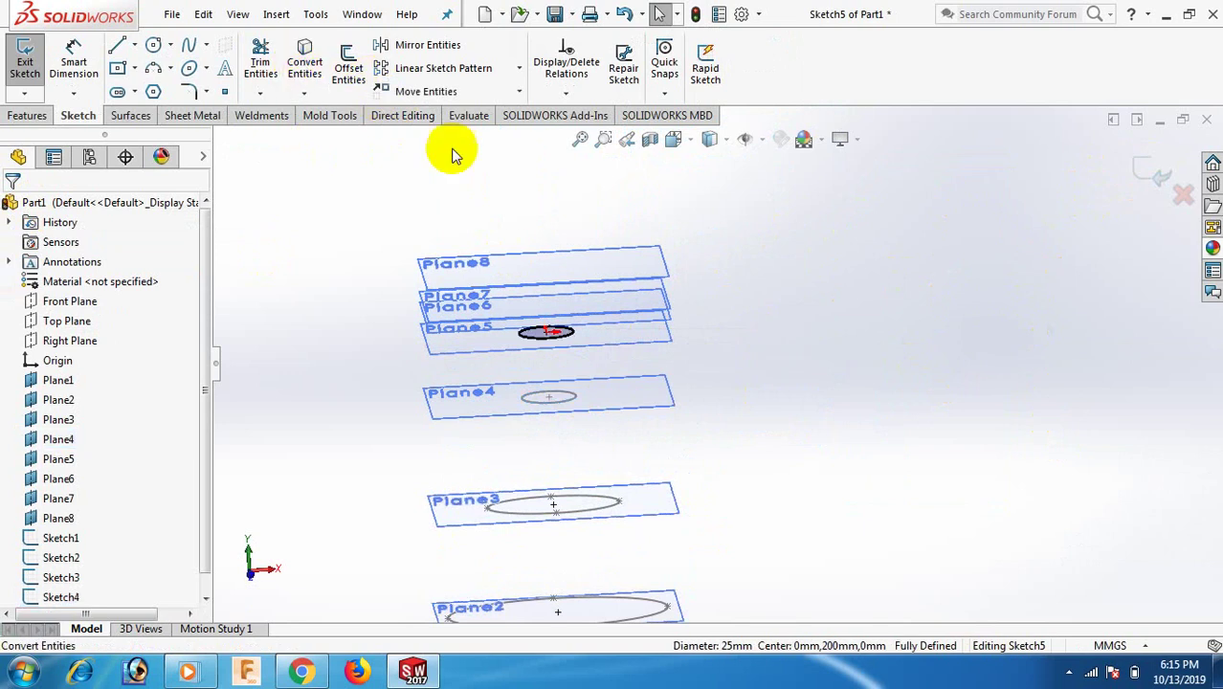
key(space)
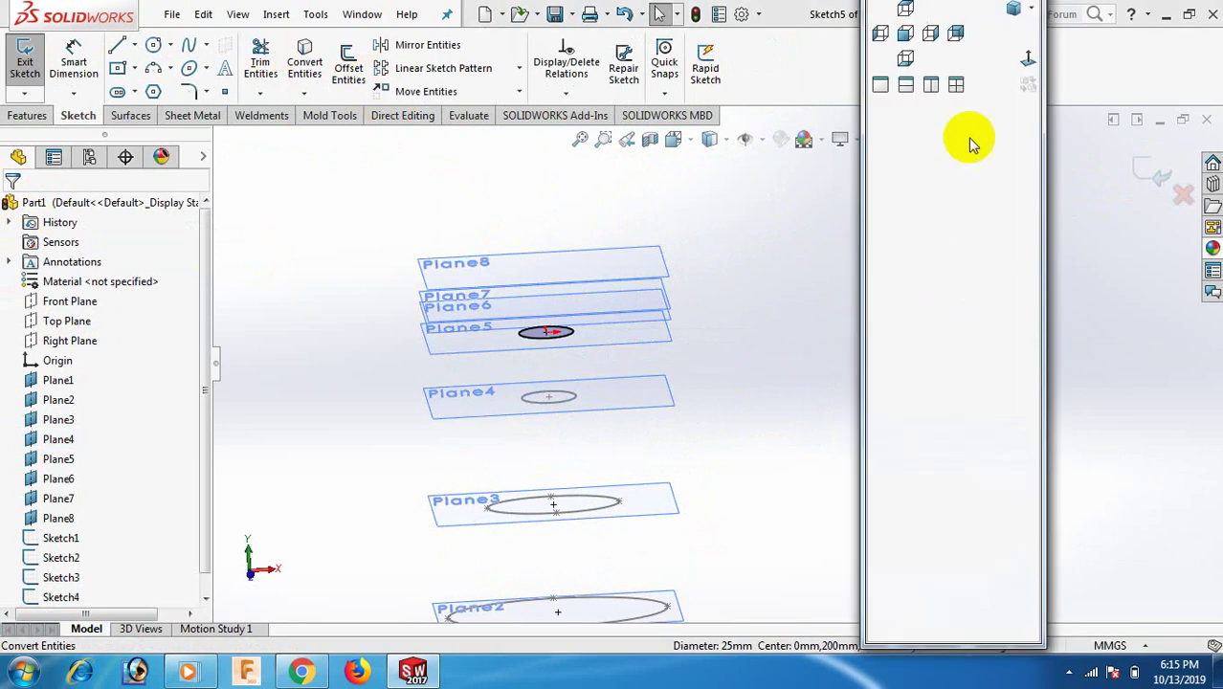
click(1026, 62)
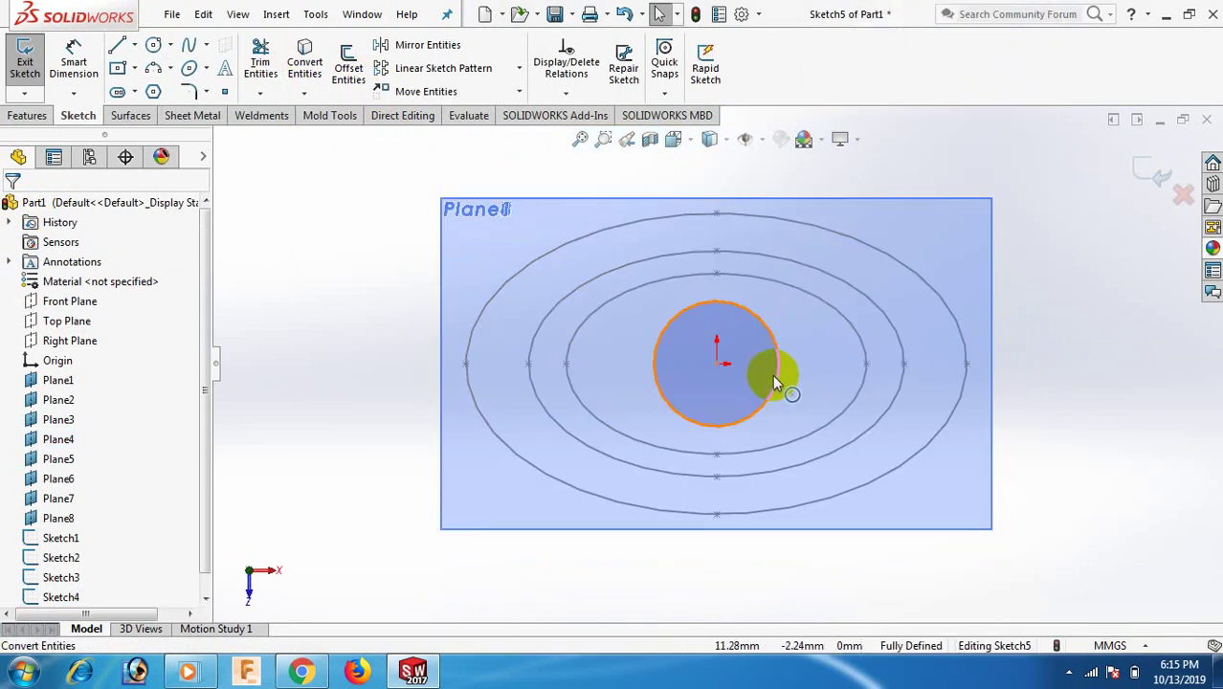
click(776, 375)
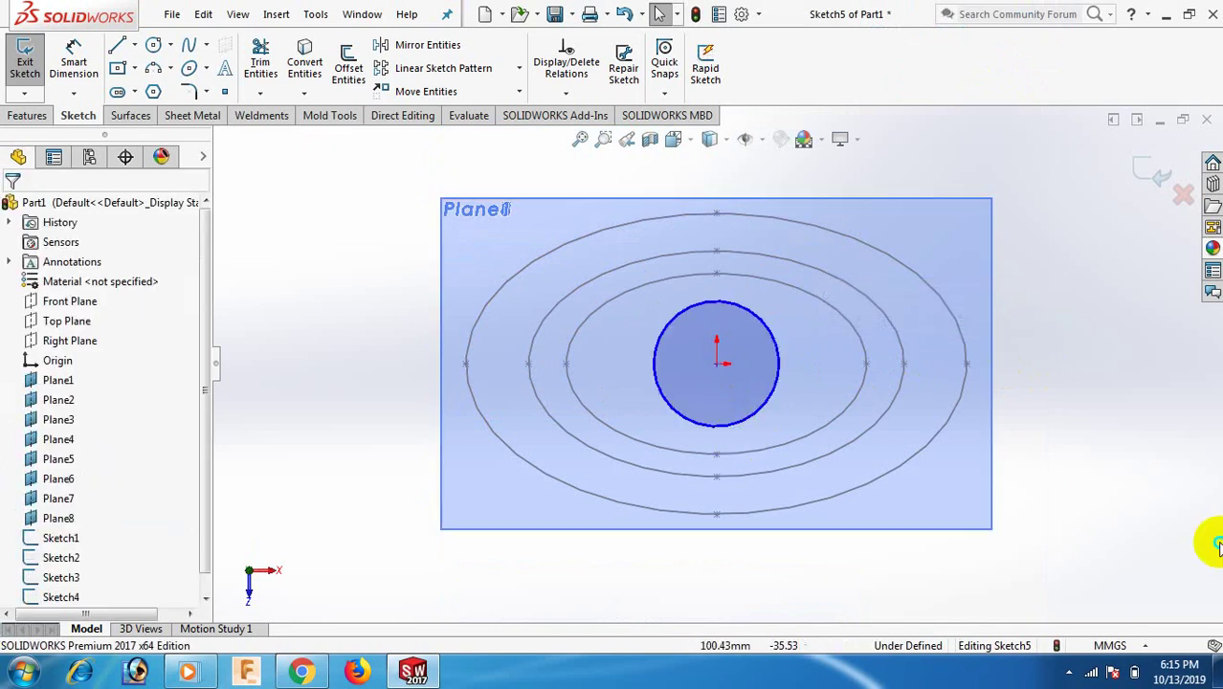
Step: Dimension the Plane5 circle's diameter as 40 mm
key(l)
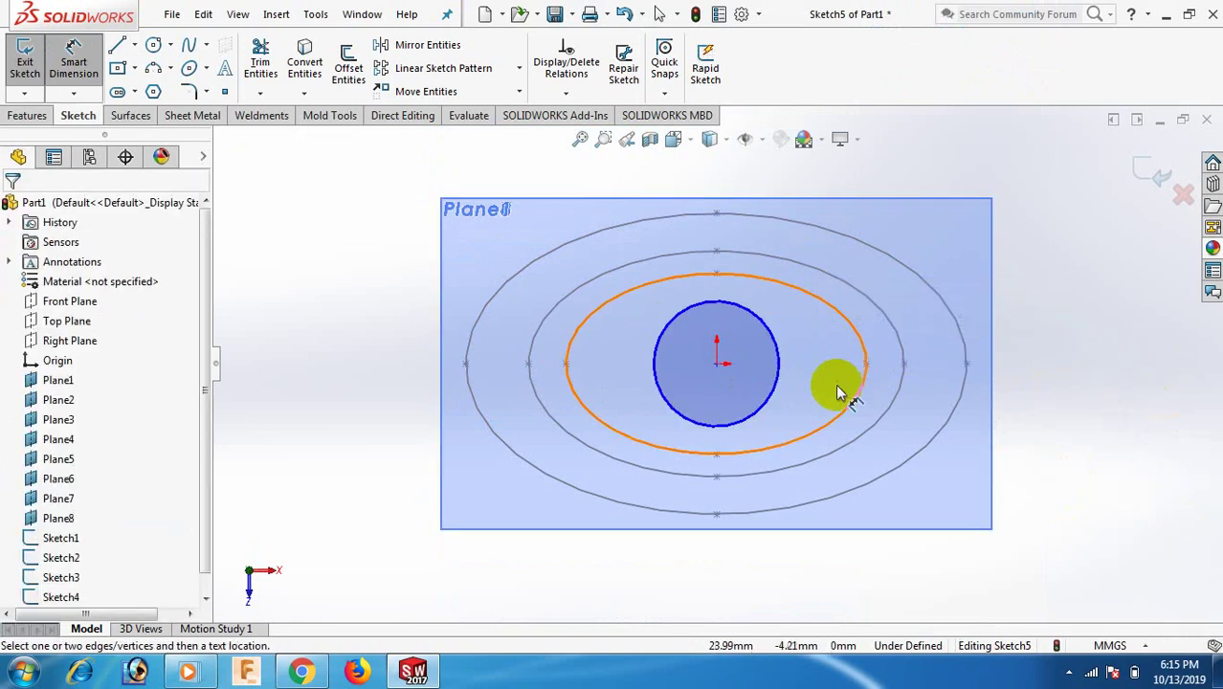
click(775, 400)
click(1065, 396)
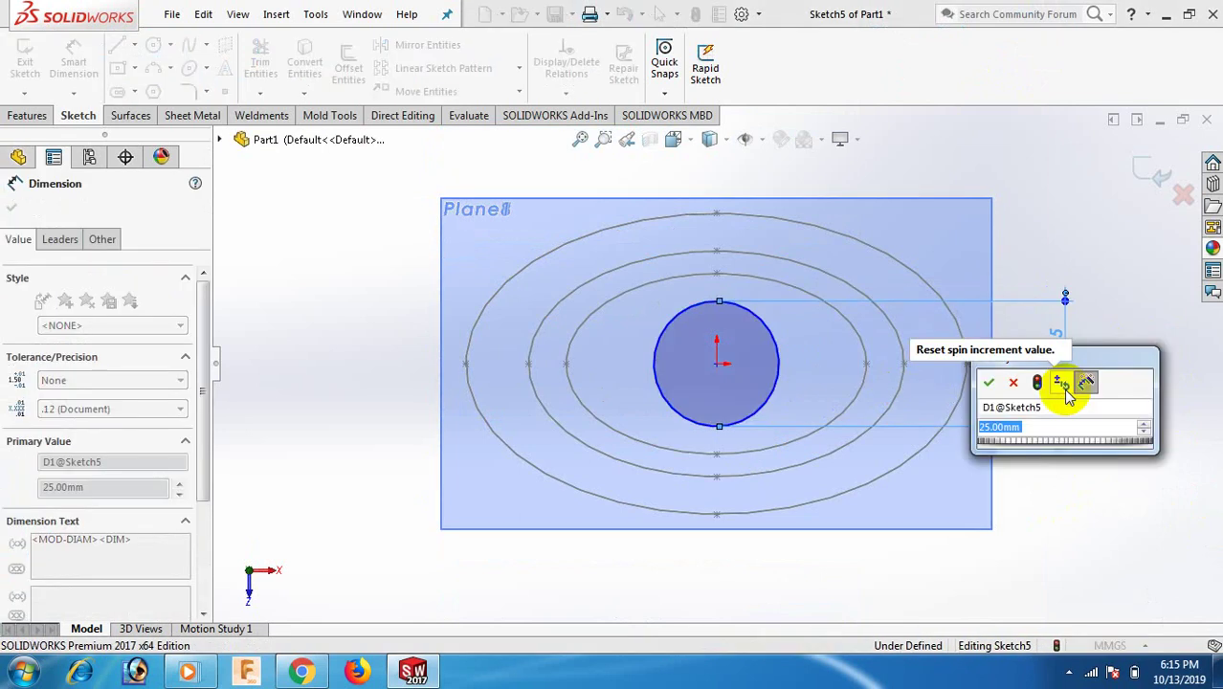
text(40)
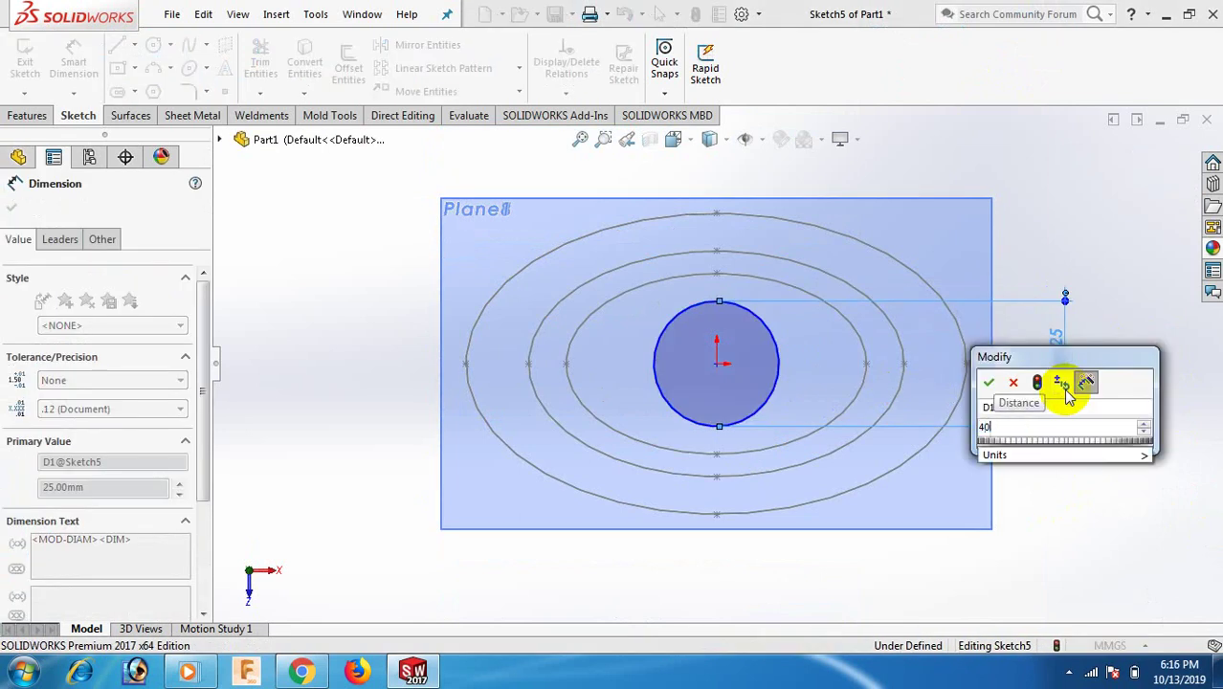
key(Return)
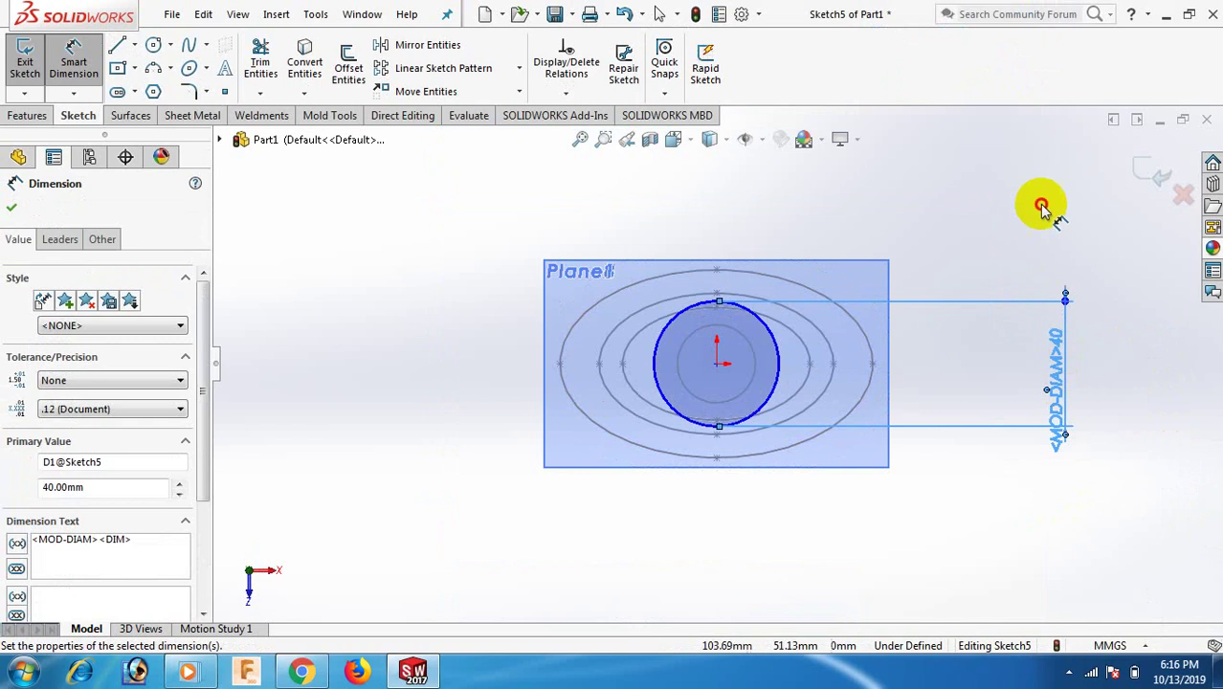
Step: Make the 40 mm circle's centre coincident with the origin in the Plane5 sketch
right_click(1043, 204)
click(1030, 266)
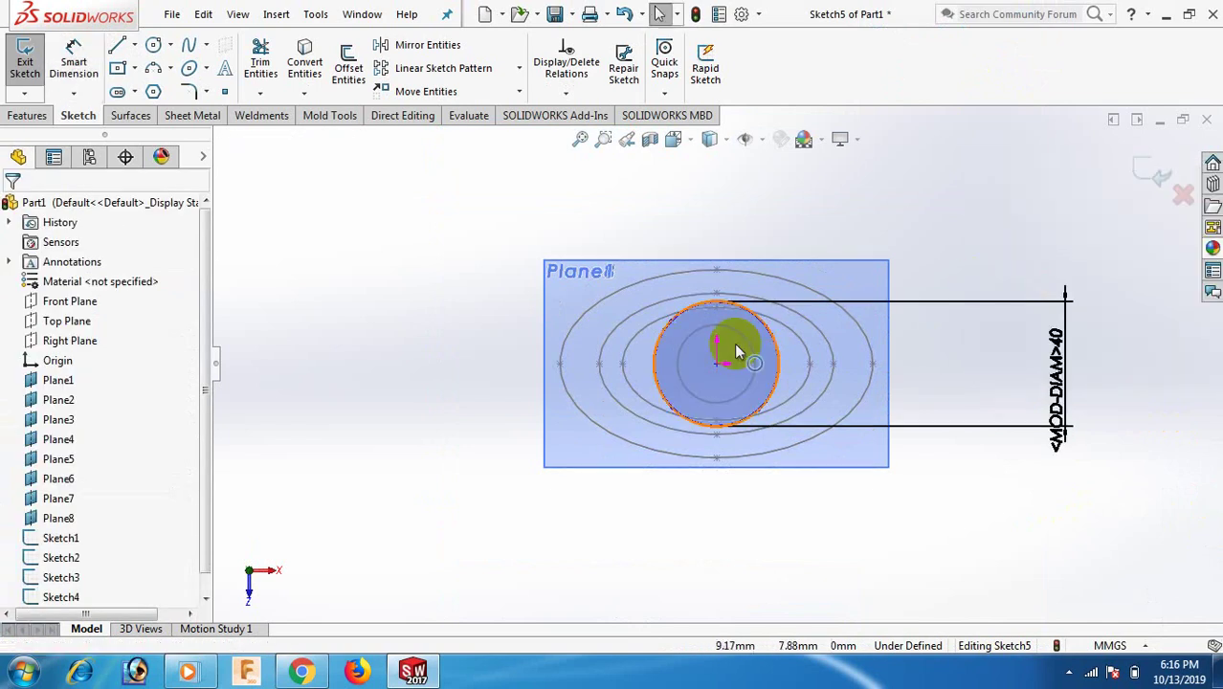
click(719, 430)
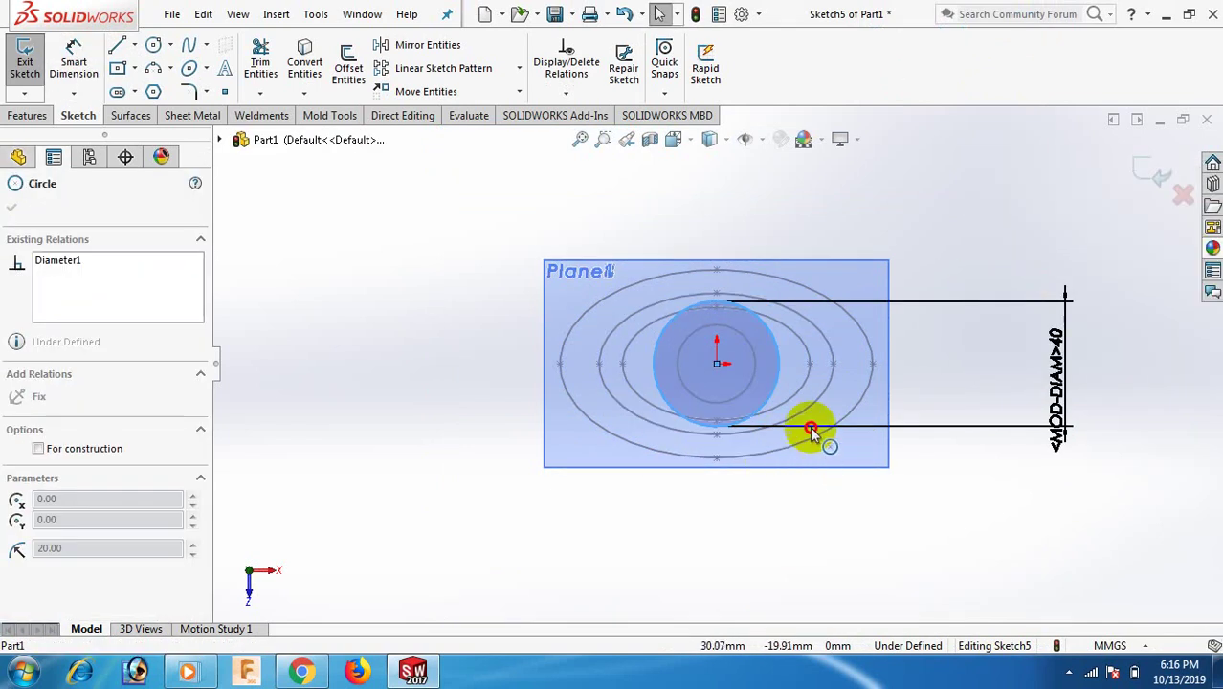
click(927, 533)
scroll(647, 328, down, 3)
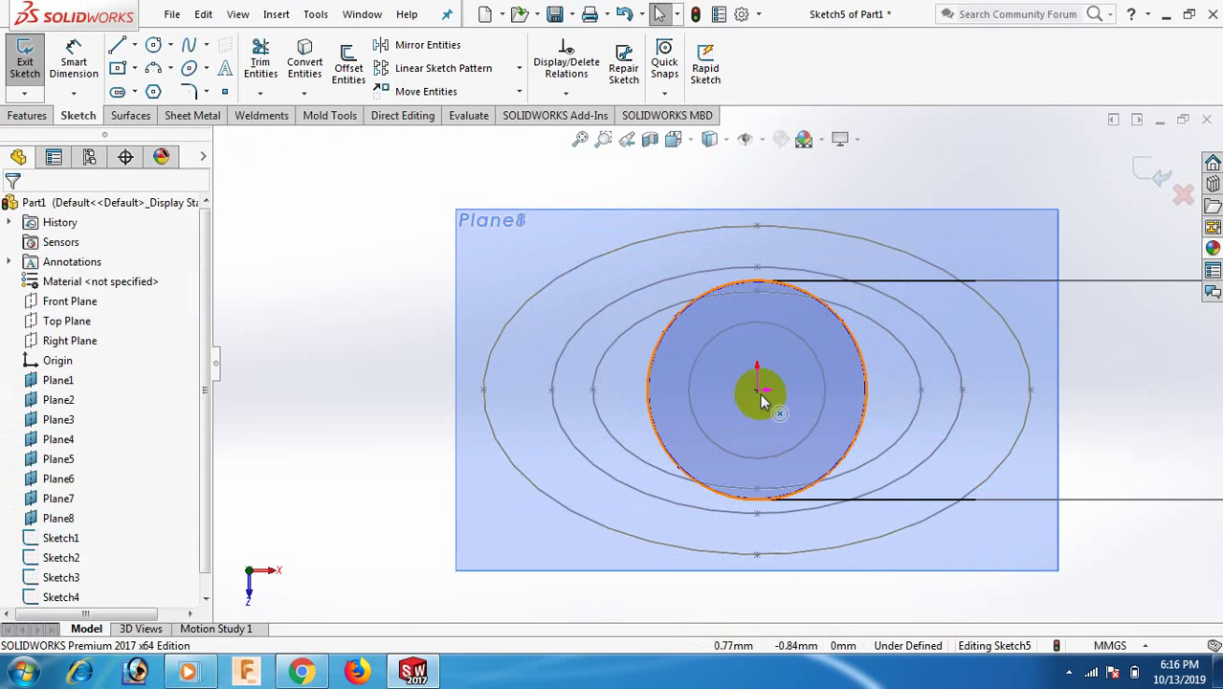
mouse_move(755, 390)
mouse_down()
mouse_move(697, 400)
mouse_move(757, 391)
mouse_up()
click(1180, 402)
Step: Exit the Plane5 sketch and start a sketch on Plane6
scroll(1090, 396, up, 3)
middle_drag(1089, 396, 1154, 182)
click(1150, 175)
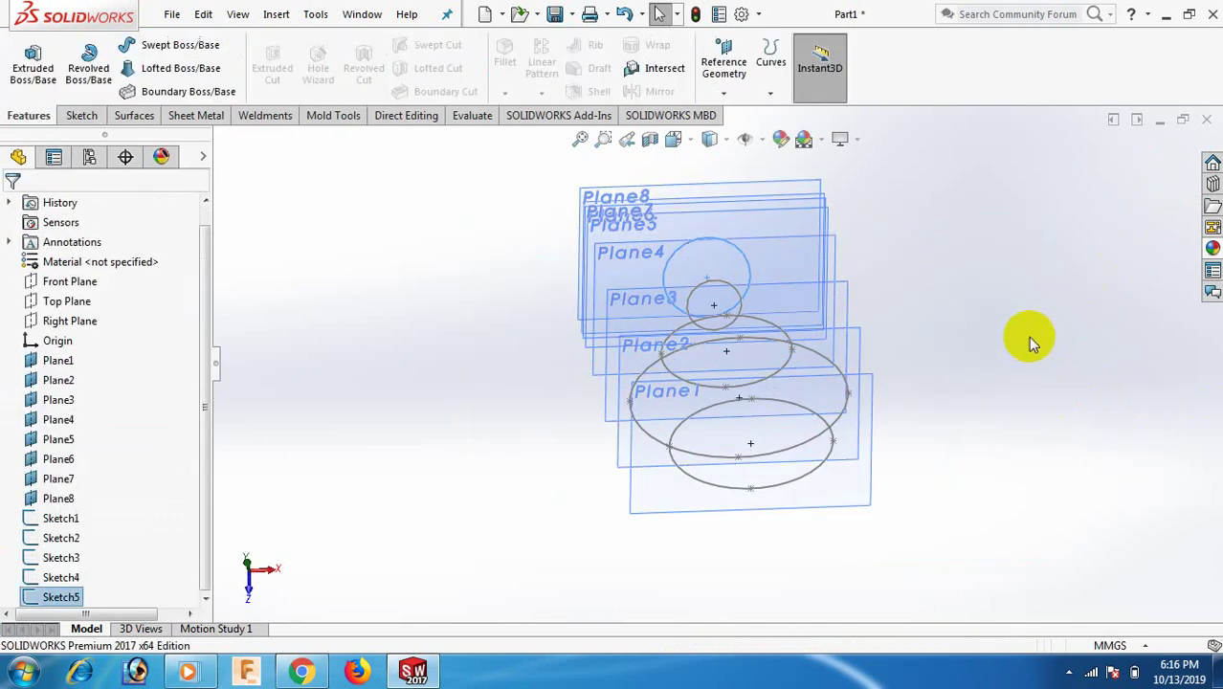
mouse_move(1021, 336)
middle_down()
mouse_move(970, 361)
mouse_move(982, 280)
mouse_move(864, 199)
mouse_move(879, 326)
mouse_move(855, 249)
mouse_move(795, 224)
mouse_move(788, 284)
mouse_move(793, 263)
mouse_move(774, 256)
middle_up()
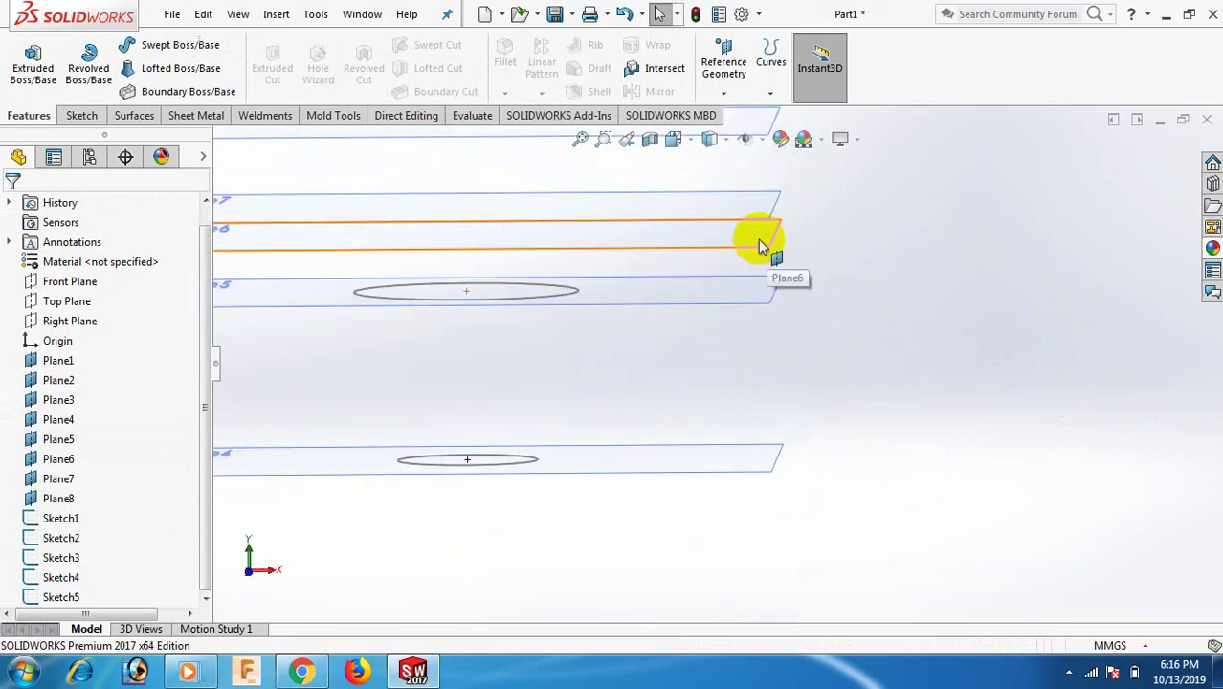
click(759, 246)
click(835, 187)
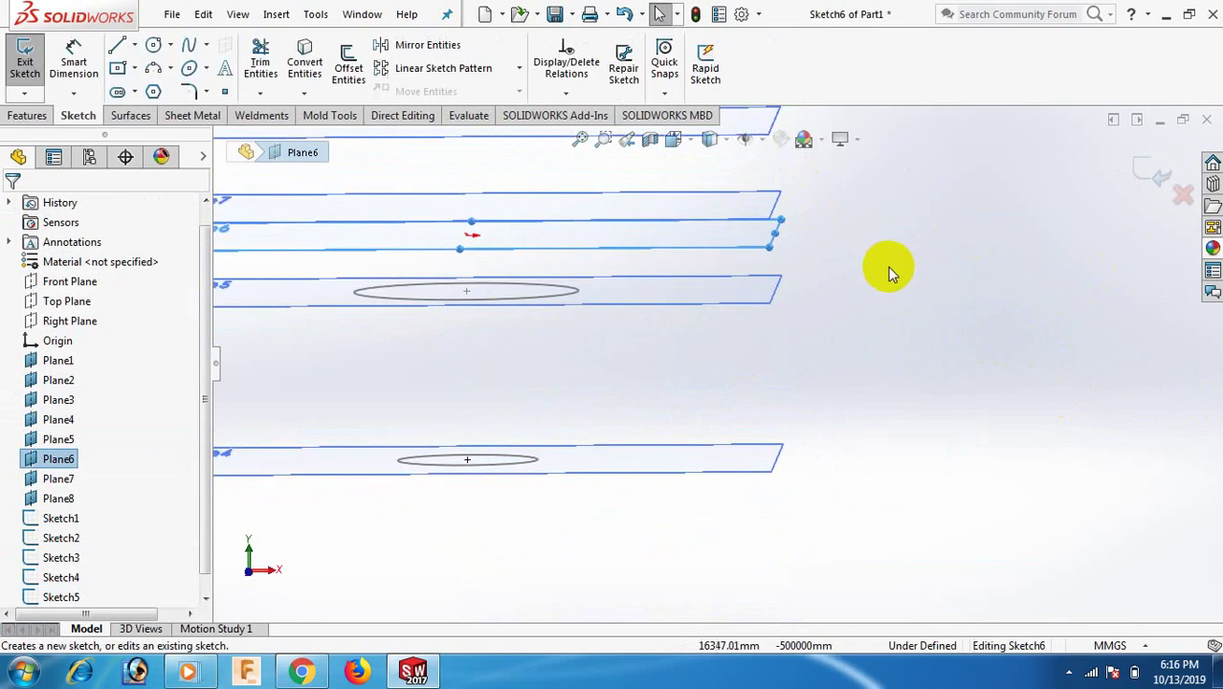
Step: Convert the Plane5 circle into the Plane6 sketch and delete the converted circle's On Edge relation
click(565, 298)
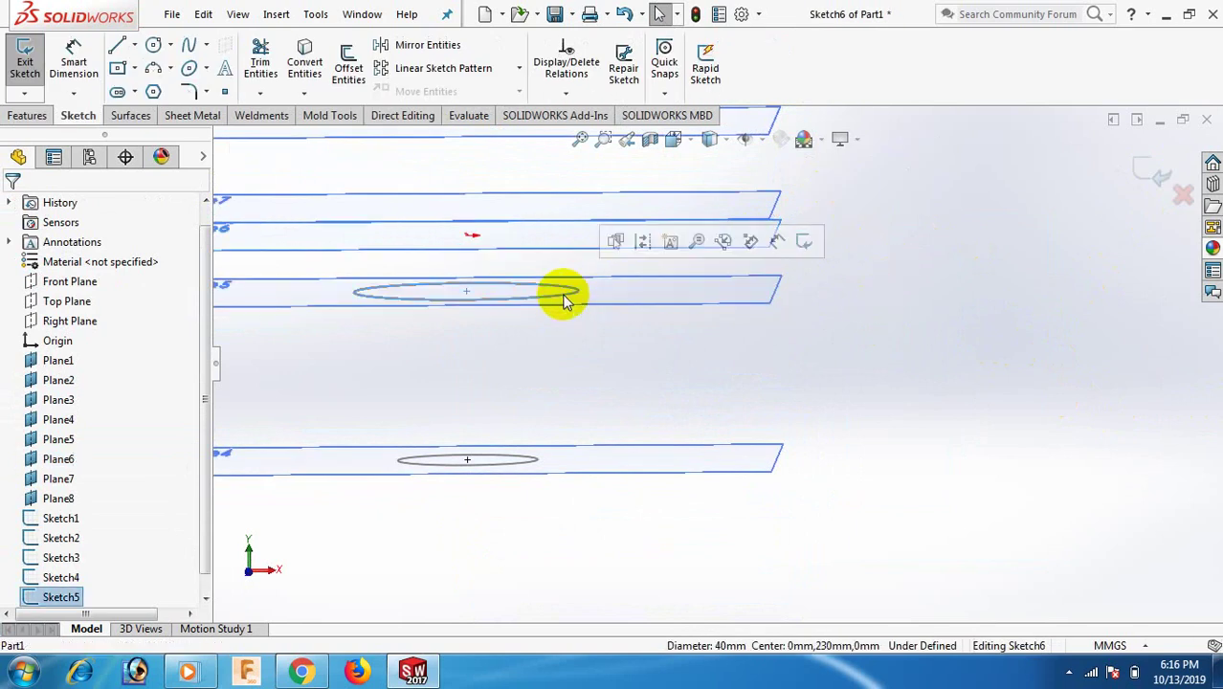
click(304, 65)
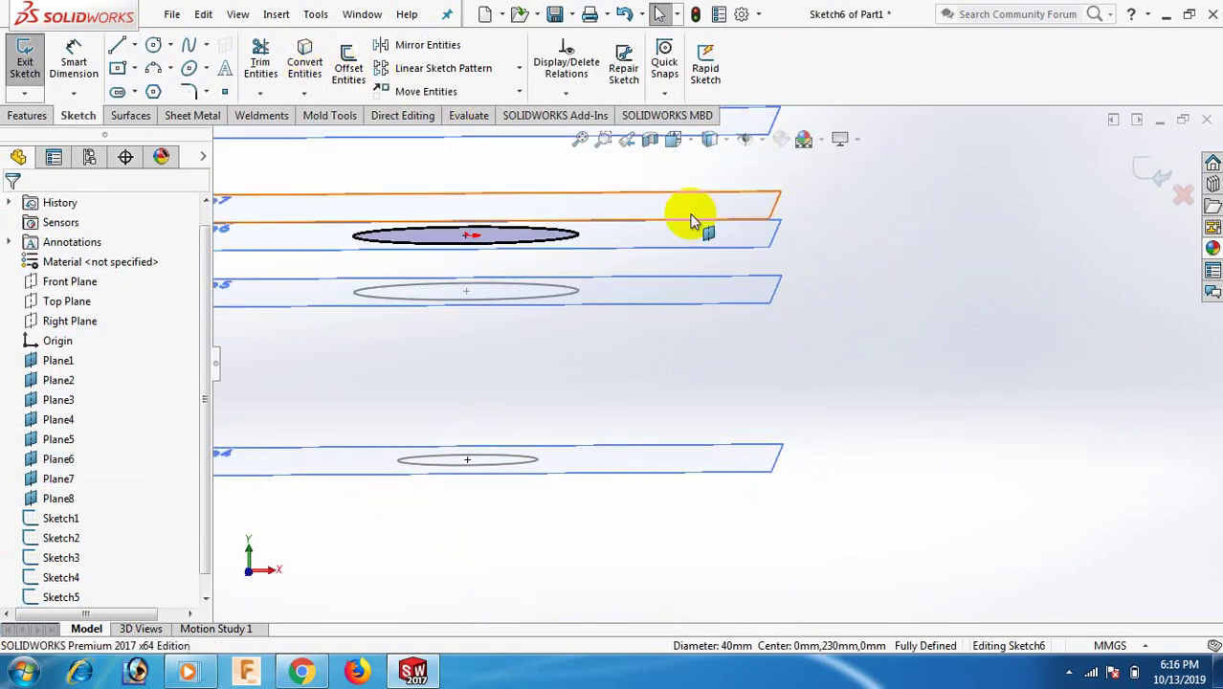
key(space)
click(969, 60)
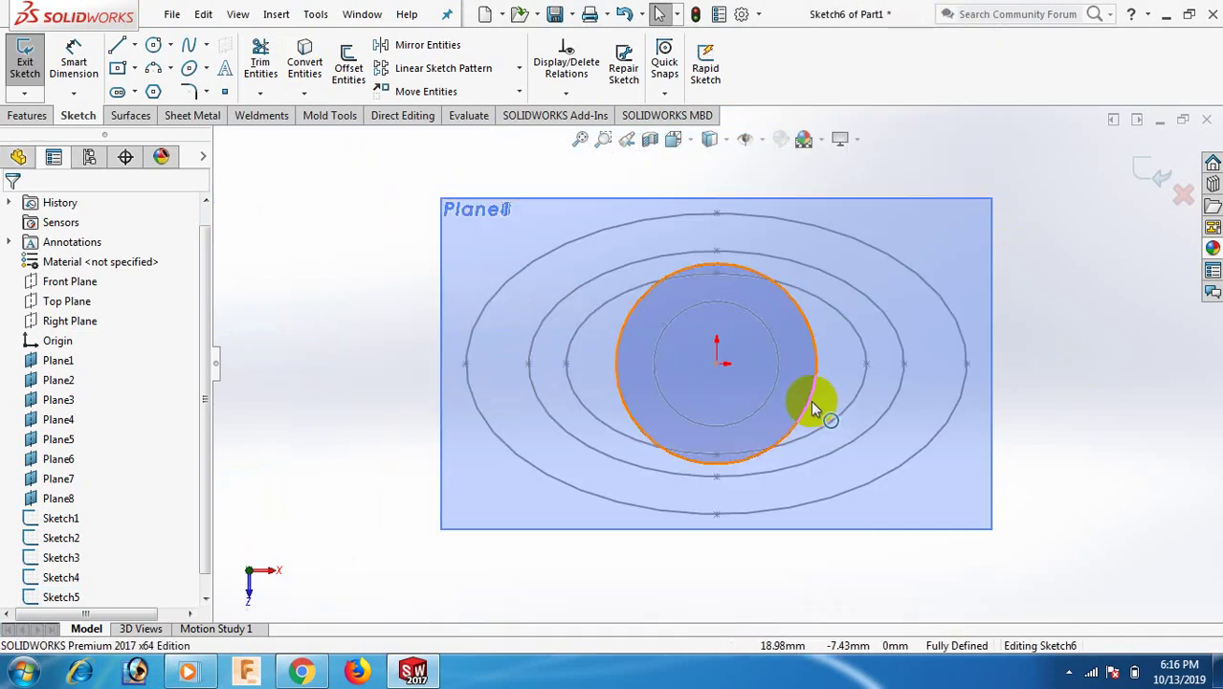
click(811, 402)
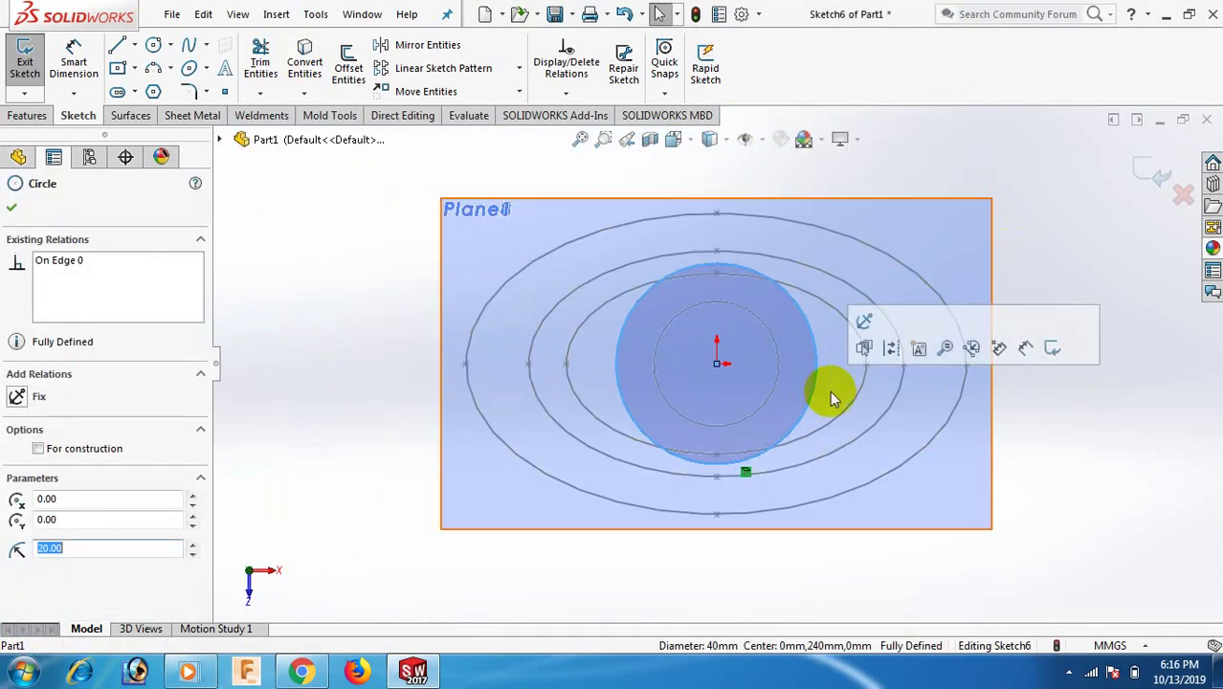
click(748, 470)
click(748, 470)
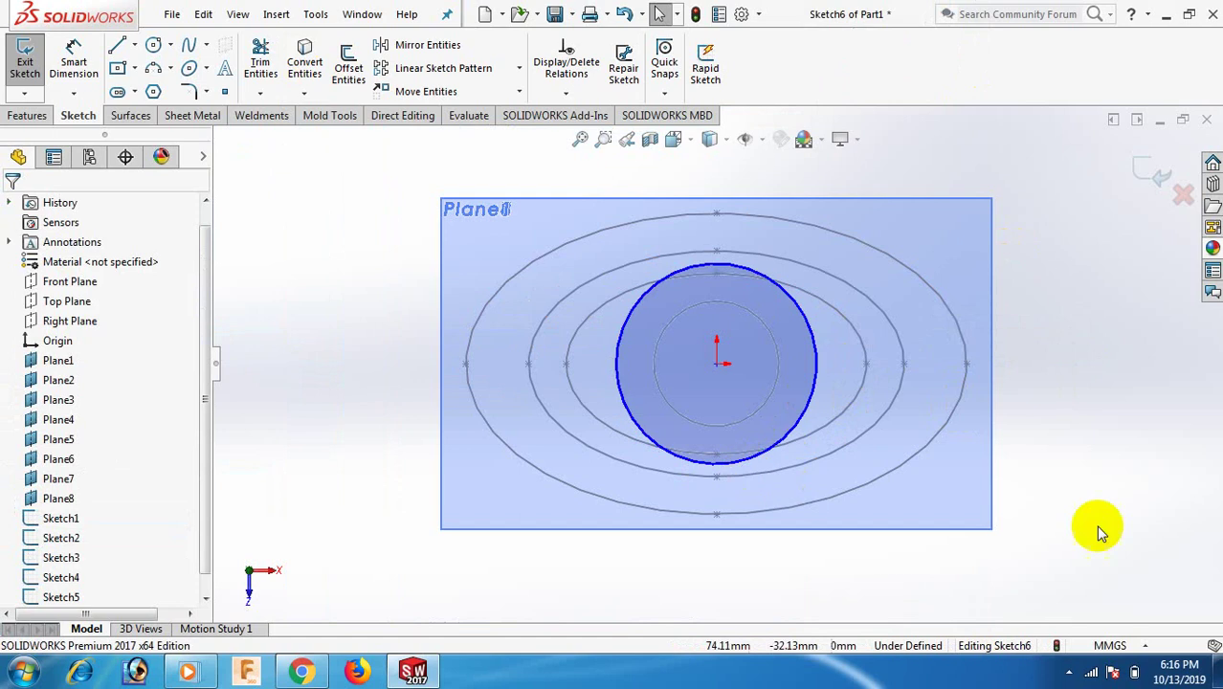
Step: Dimension the Plane6 circle's diameter as 34 mm and make its centre coincident with the origin
right_drag(1101, 404, 1075, 369)
click(808, 410)
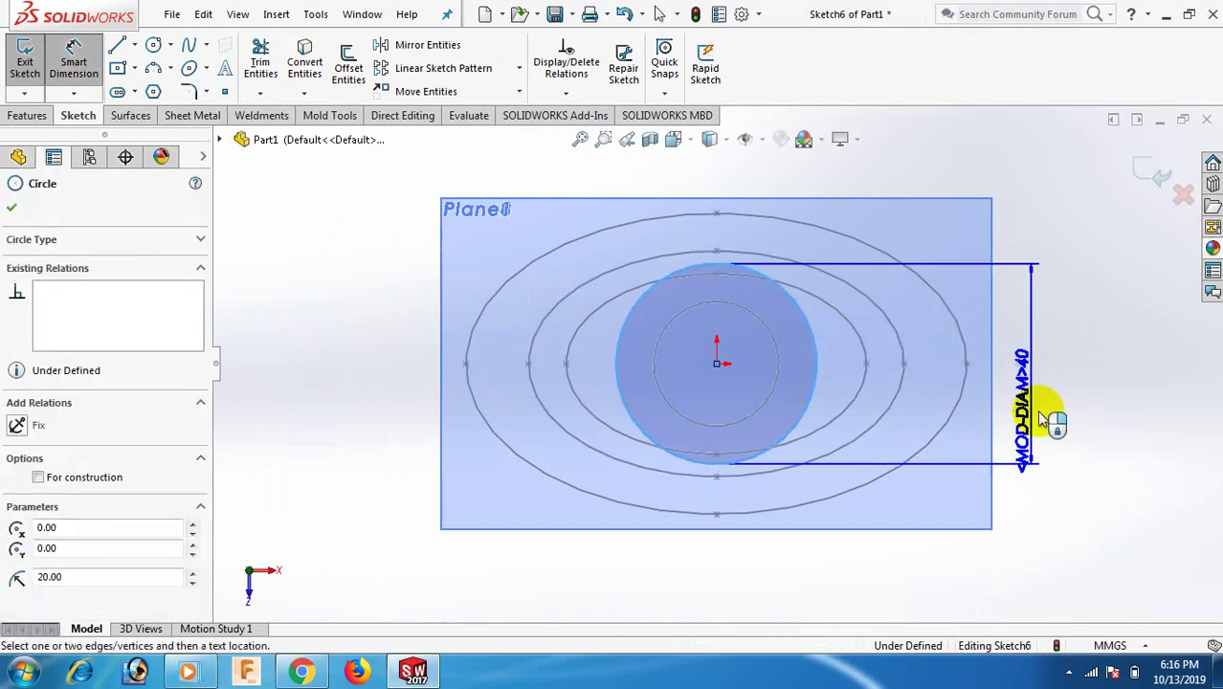
click(1127, 412)
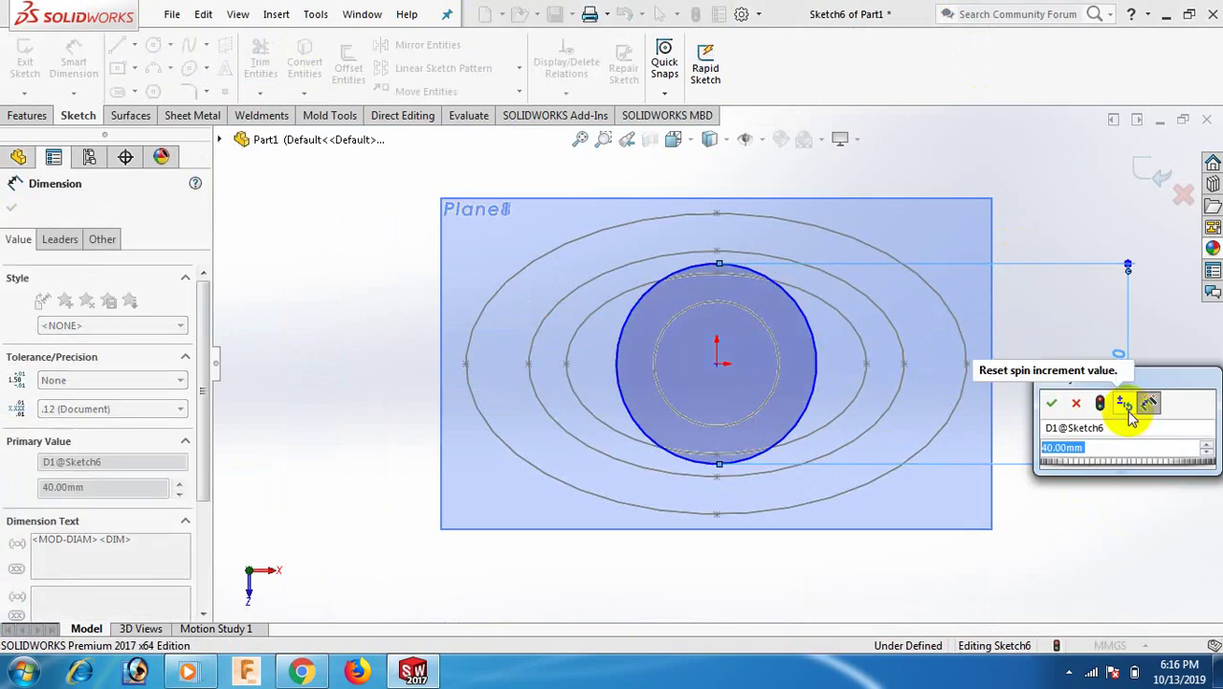
text(3)
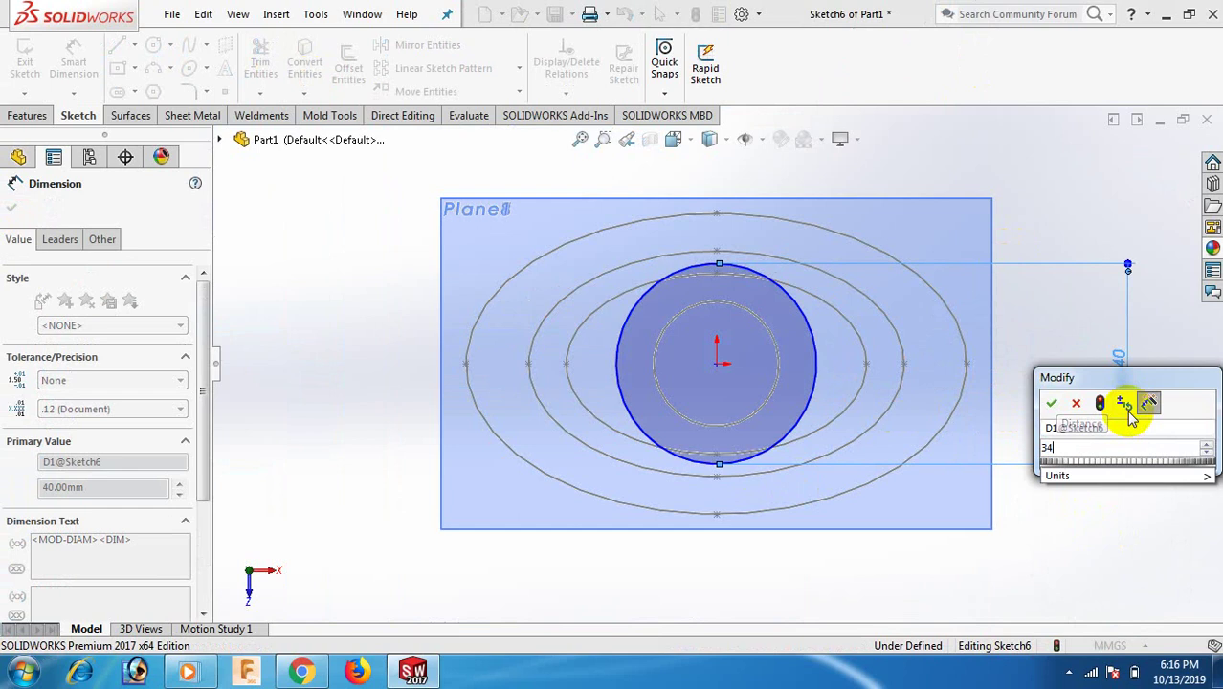
text(4)
key(Return)
click(1154, 407)
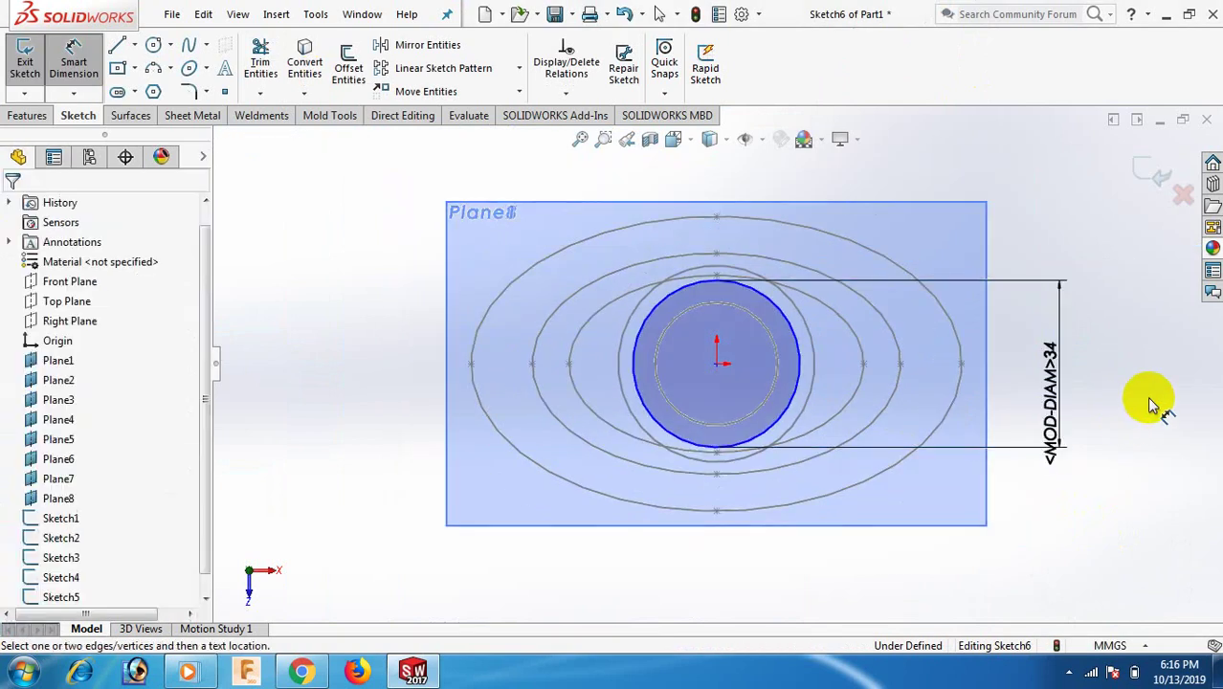
right_click(1152, 402)
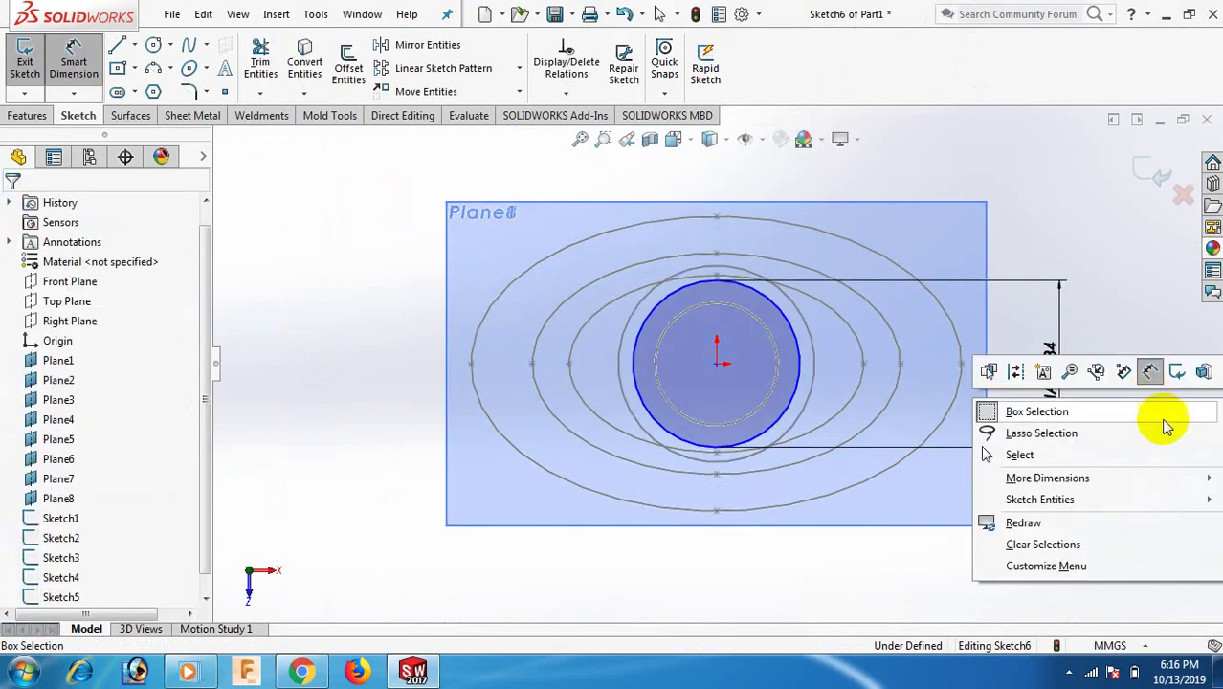
click(1076, 457)
mouse_move(716, 365)
mouse_down()
mouse_move(789, 364)
mouse_move(715, 370)
mouse_up()
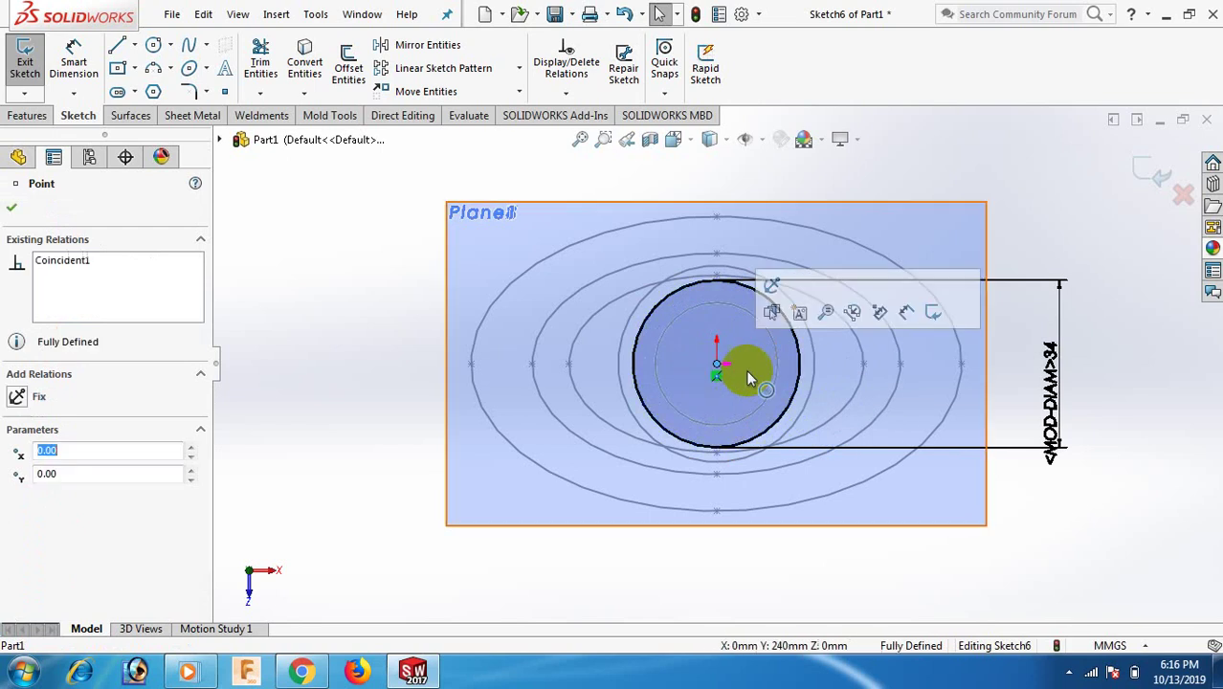
click(1063, 446)
Step: Exit the Plane6 sketch and start a sketch on Plane7
key(f)
mouse_move(1044, 372)
middle_down()
mouse_move(1037, 234)
mouse_move(909, 308)
middle_up()
scroll(909, 309, down, 3)
scroll(814, 283, down, 1)
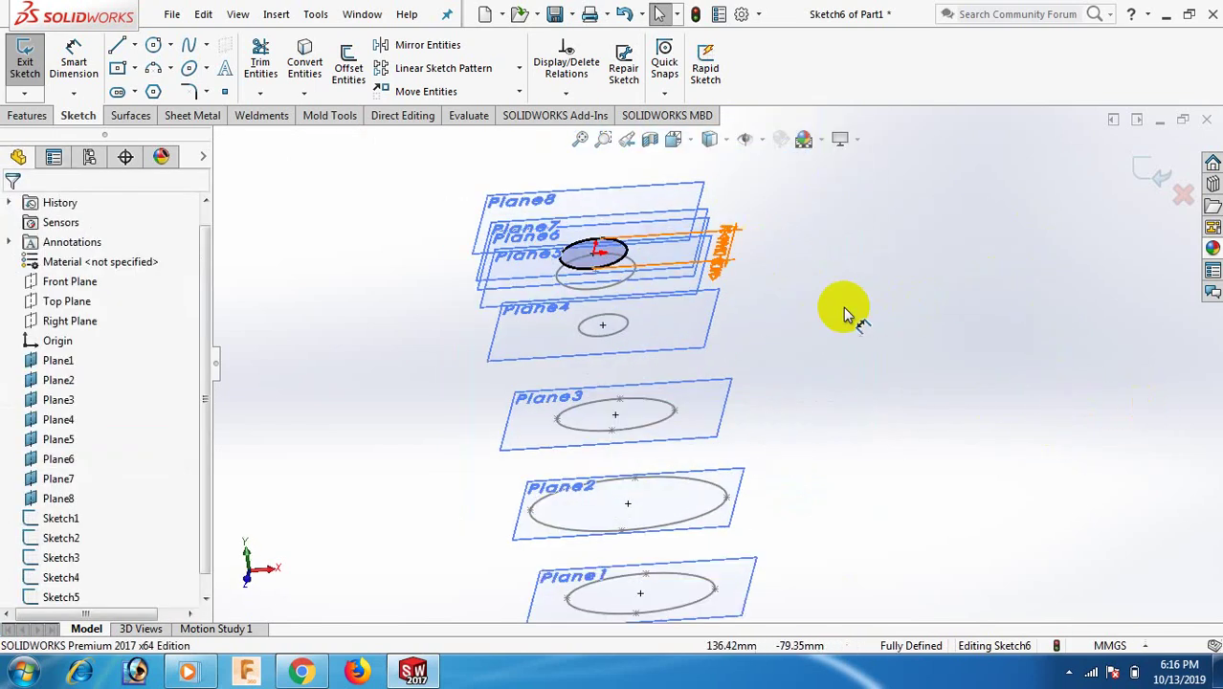
mouse_move(667, 372)
middle_down()
mouse_move(697, 335)
mouse_move(688, 281)
mouse_move(694, 298)
mouse_move(656, 304)
mouse_move(582, 347)
mouse_move(631, 328)
mouse_move(639, 307)
mouse_move(658, 332)
middle_up()
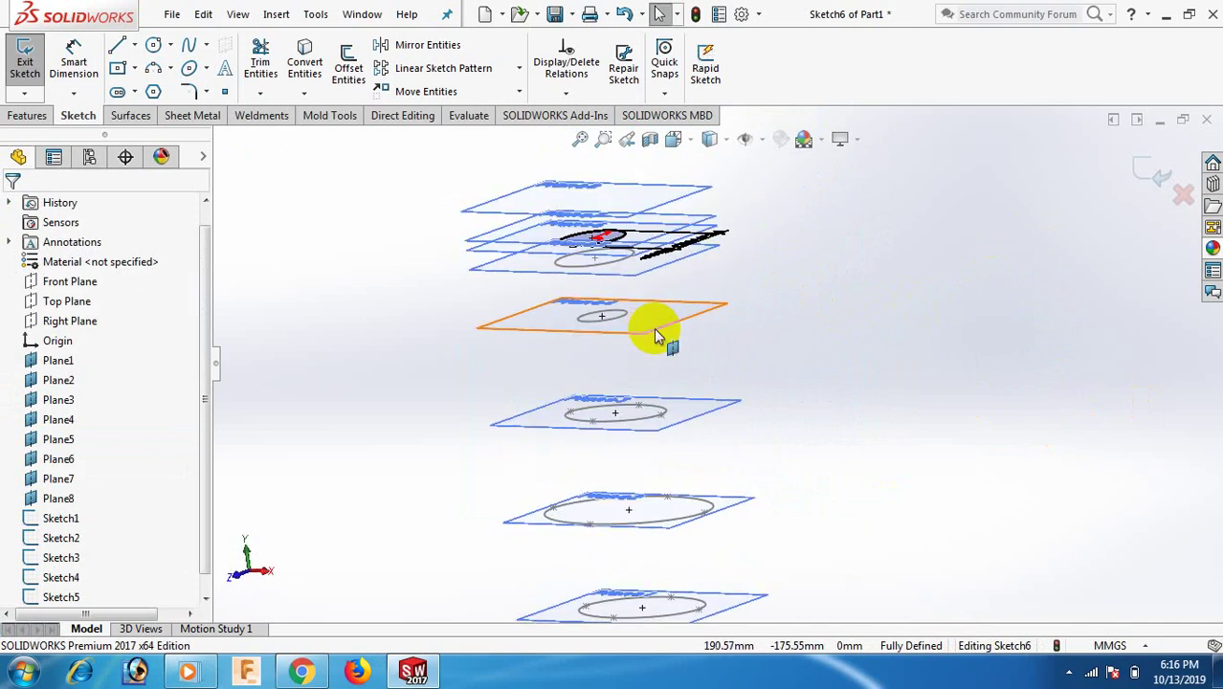
click(1161, 175)
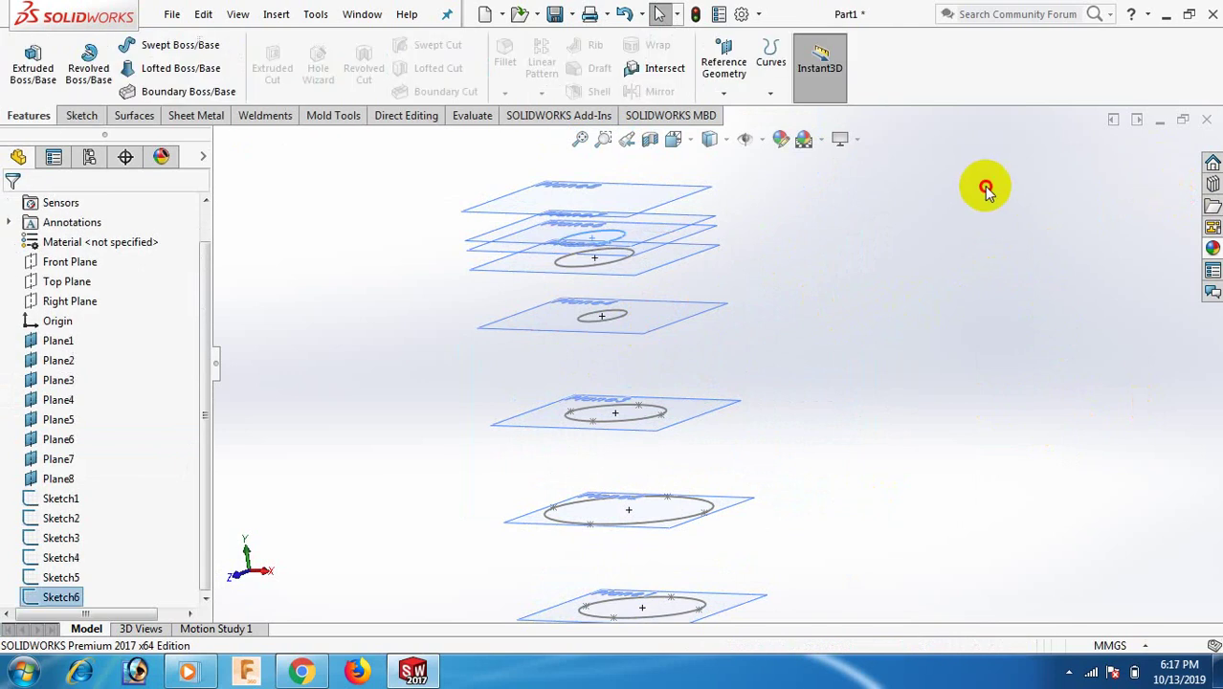
click(704, 218)
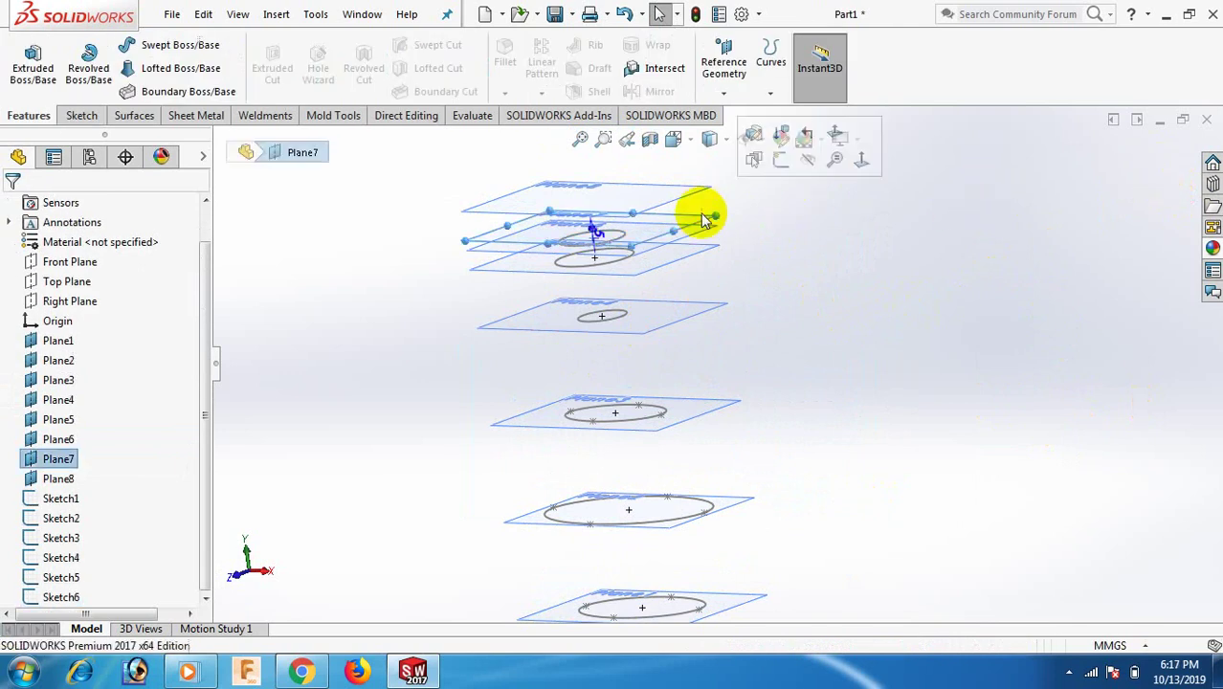
click(780, 163)
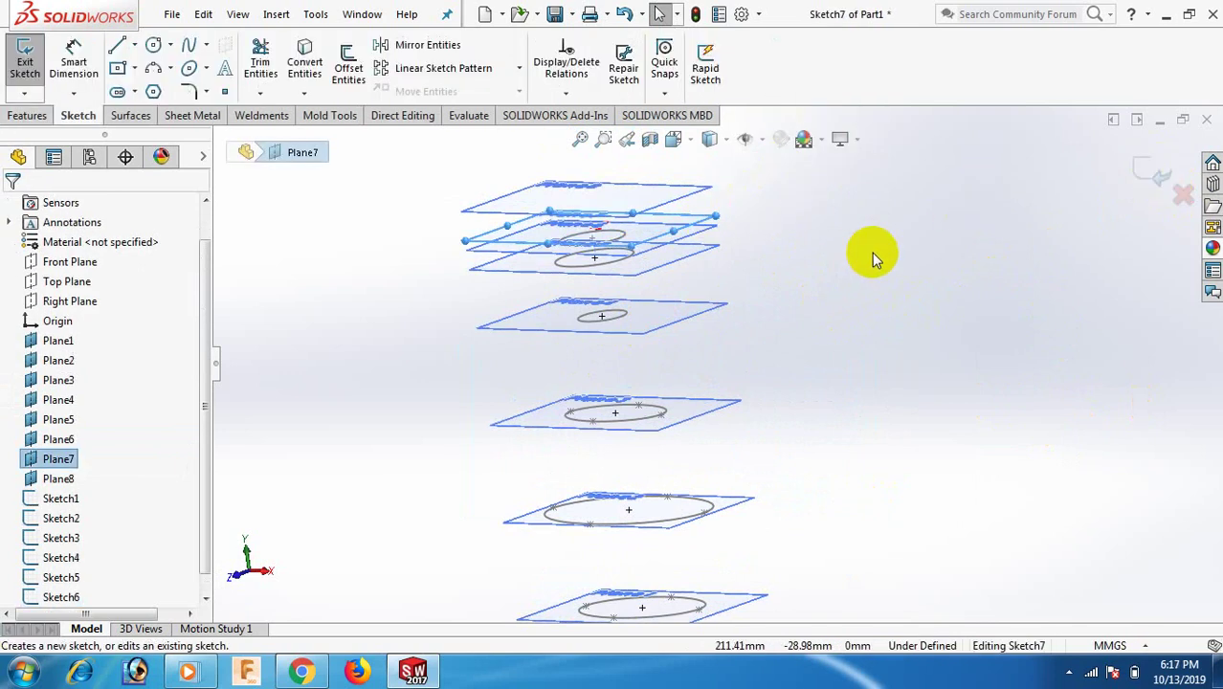
Step: Sketch a circle about 15.4 mm in diameter centred on the origin in the Plane7 sketch
key(space)
click(950, 61)
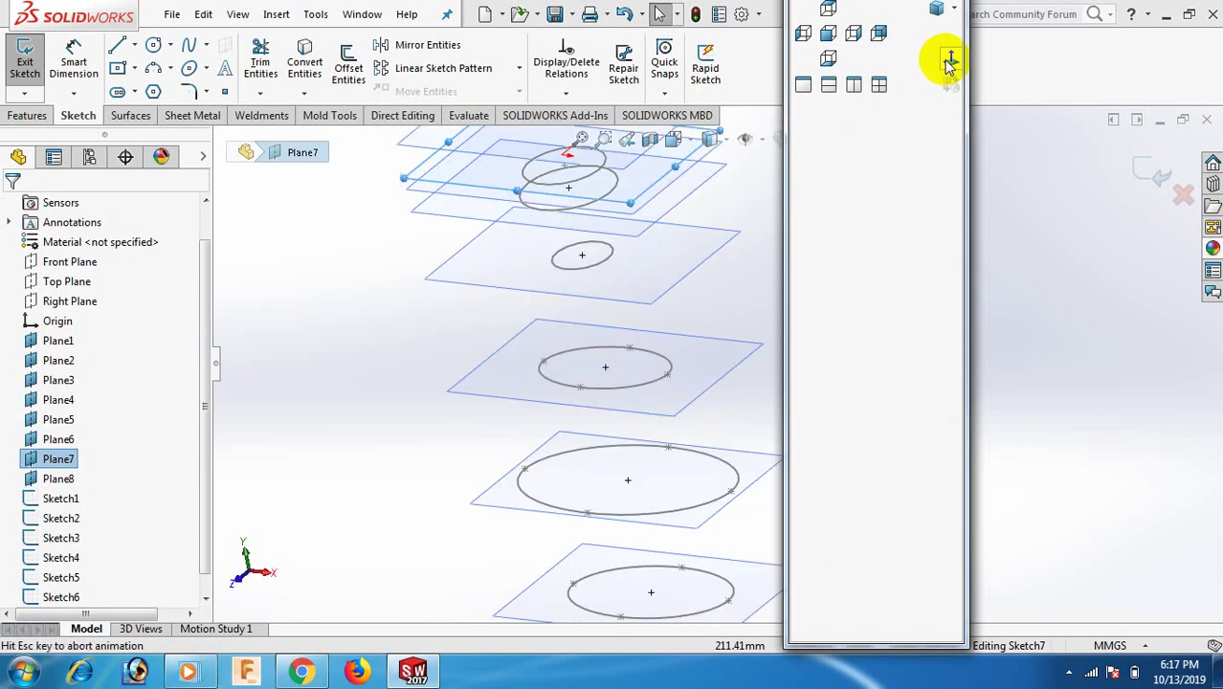
right_drag(1044, 336, 1092, 360)
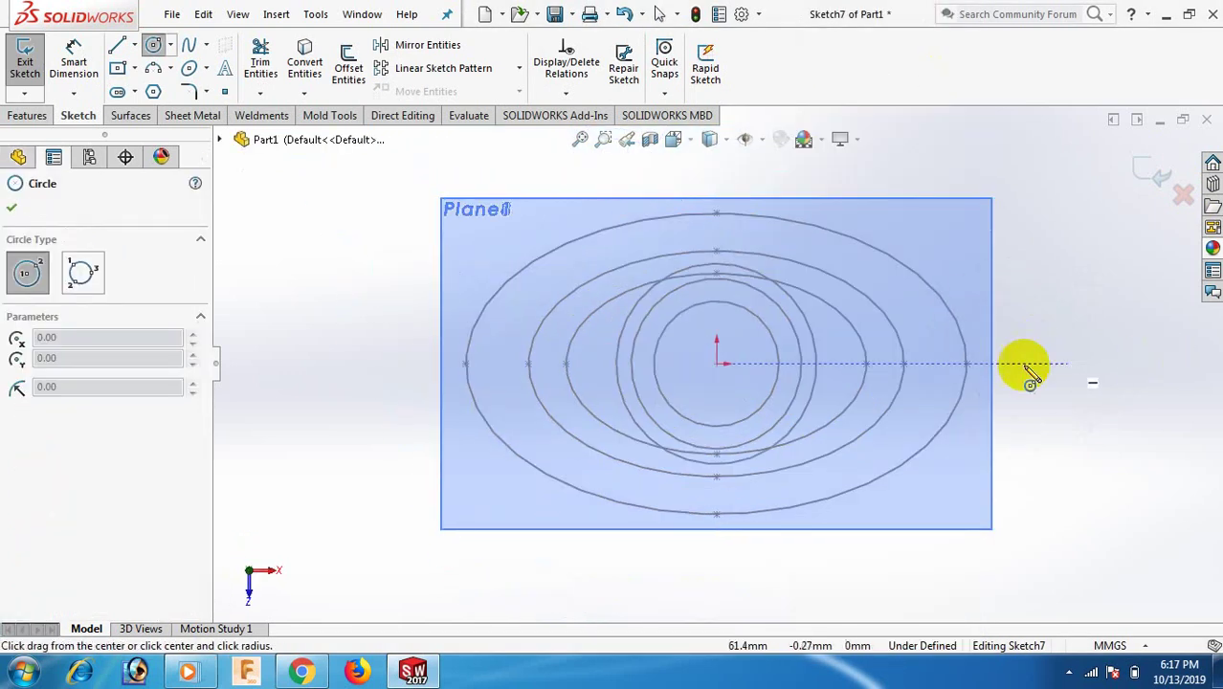
drag(718, 365, 752, 377)
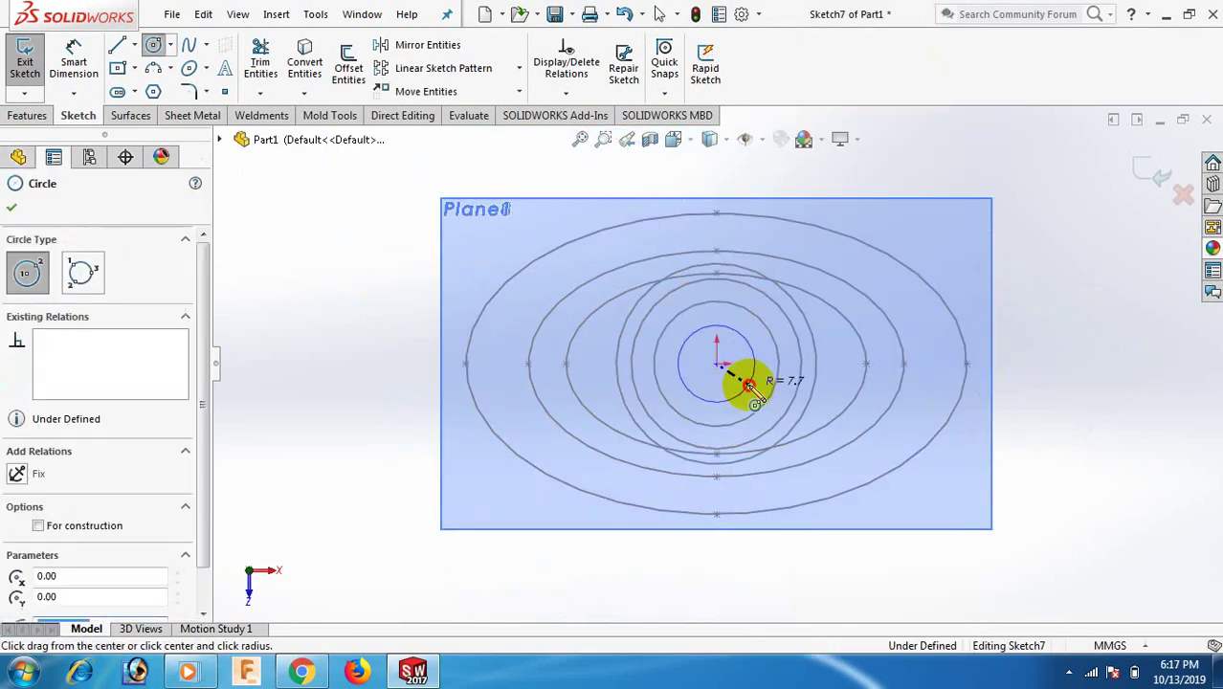
Step: Dimension the Plane7 circle's diameter as 22 mm
right_drag(999, 476, 996, 407)
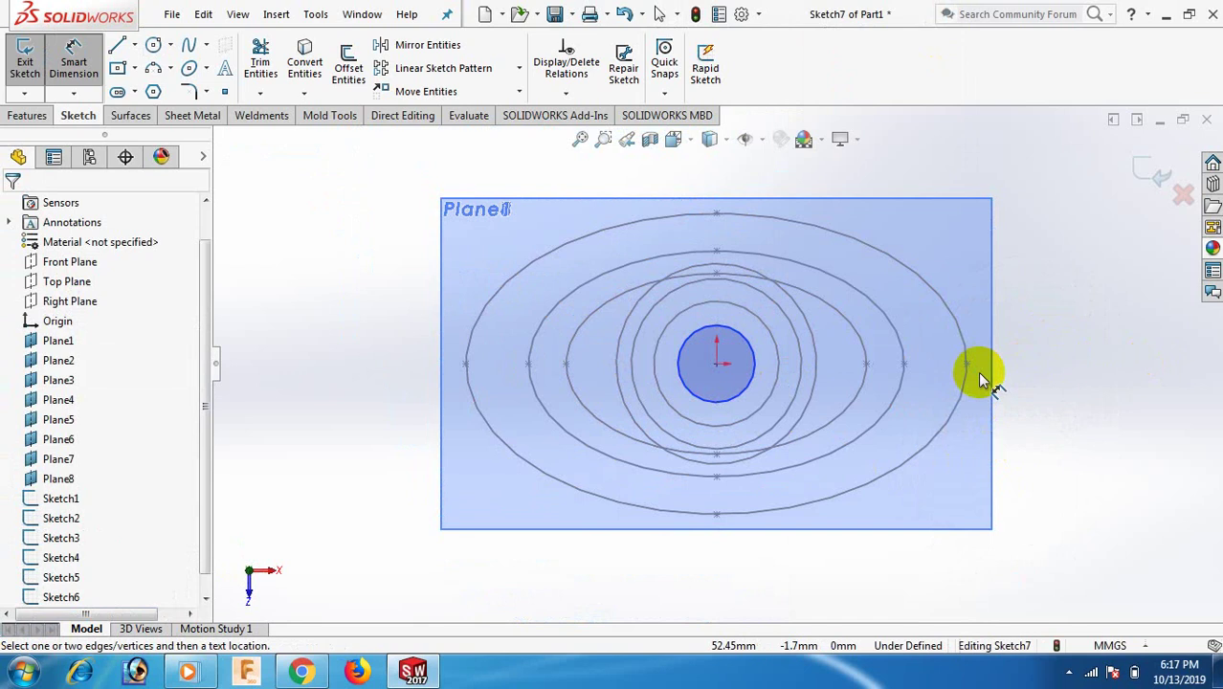
click(751, 386)
click(1108, 426)
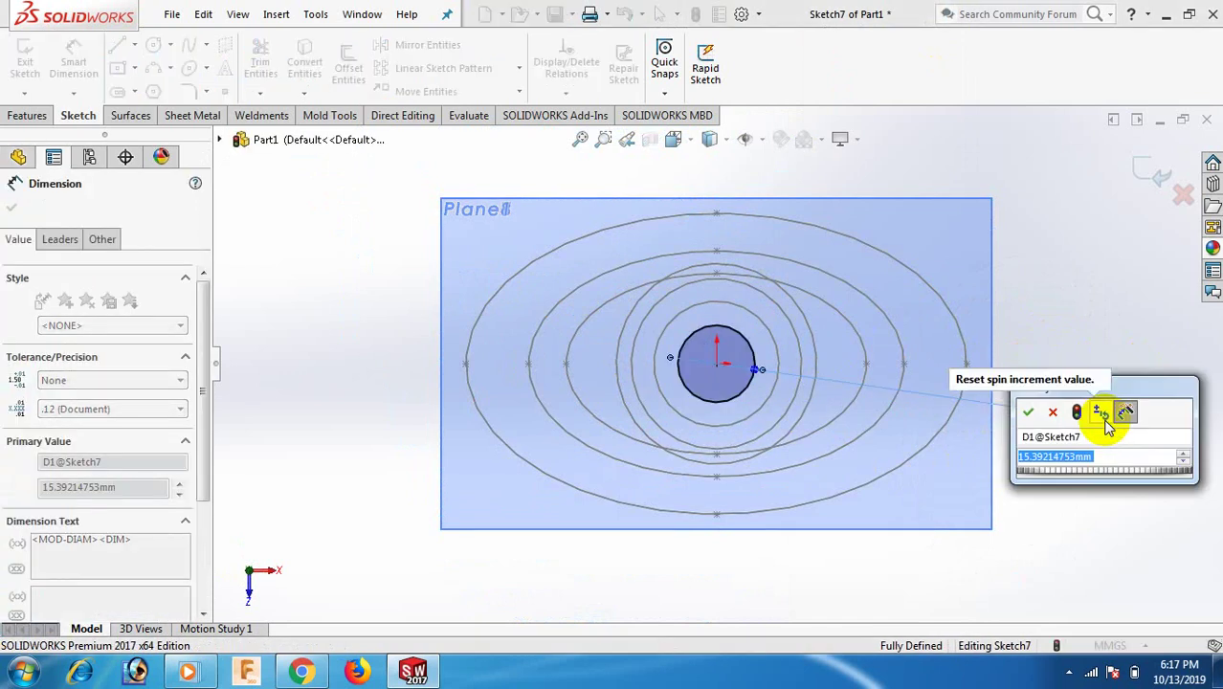
text(22)
key(Return)
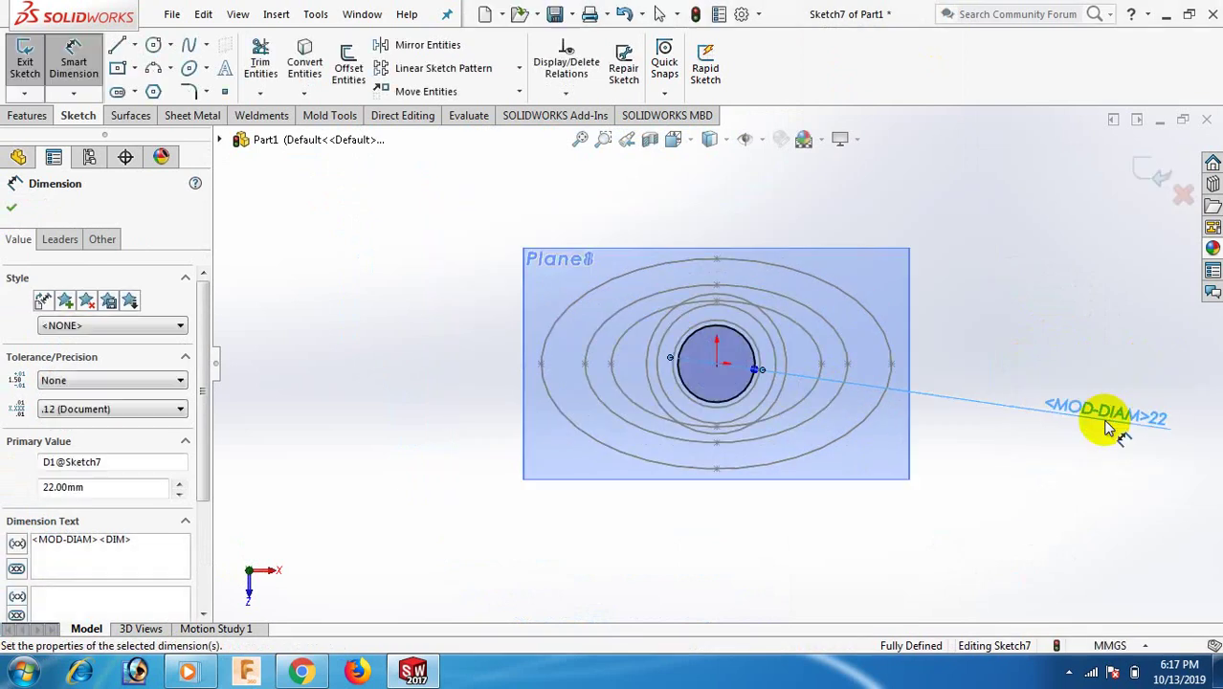
click(1047, 265)
Step: Exit the Plane7 sketch and start a sketch on Plane8
scroll(957, 355, up, 2)
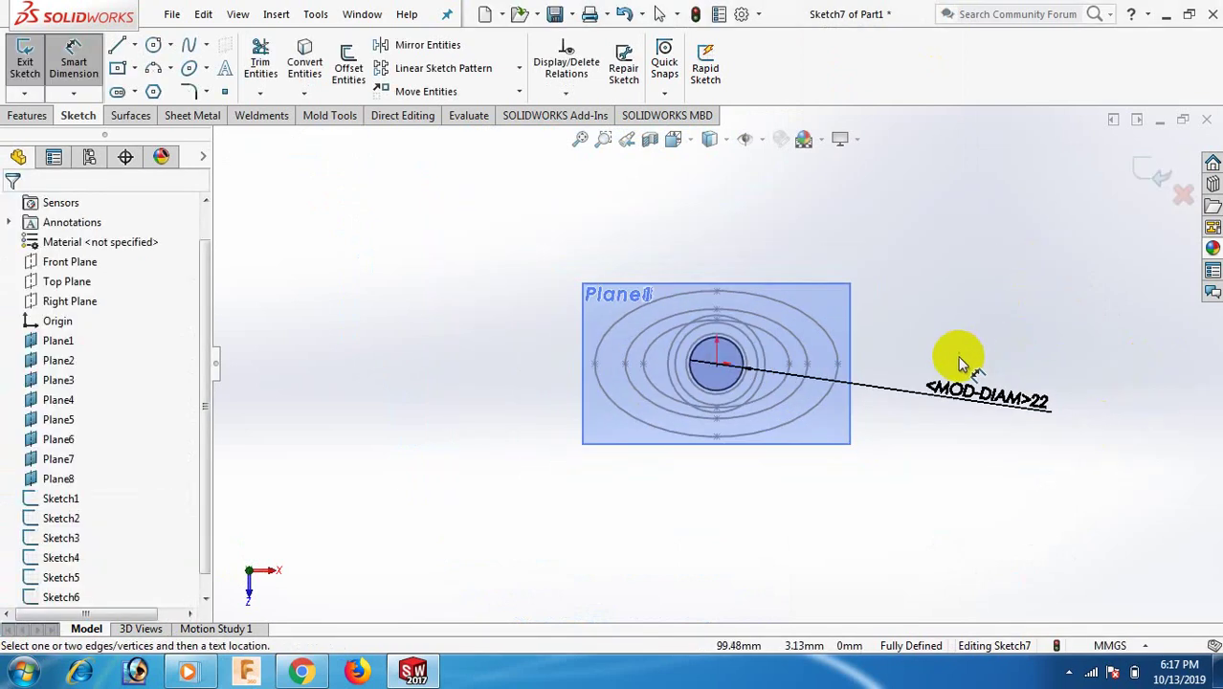
mouse_move(956, 355)
middle_down()
mouse_move(955, 205)
mouse_move(1092, 185)
middle_up()
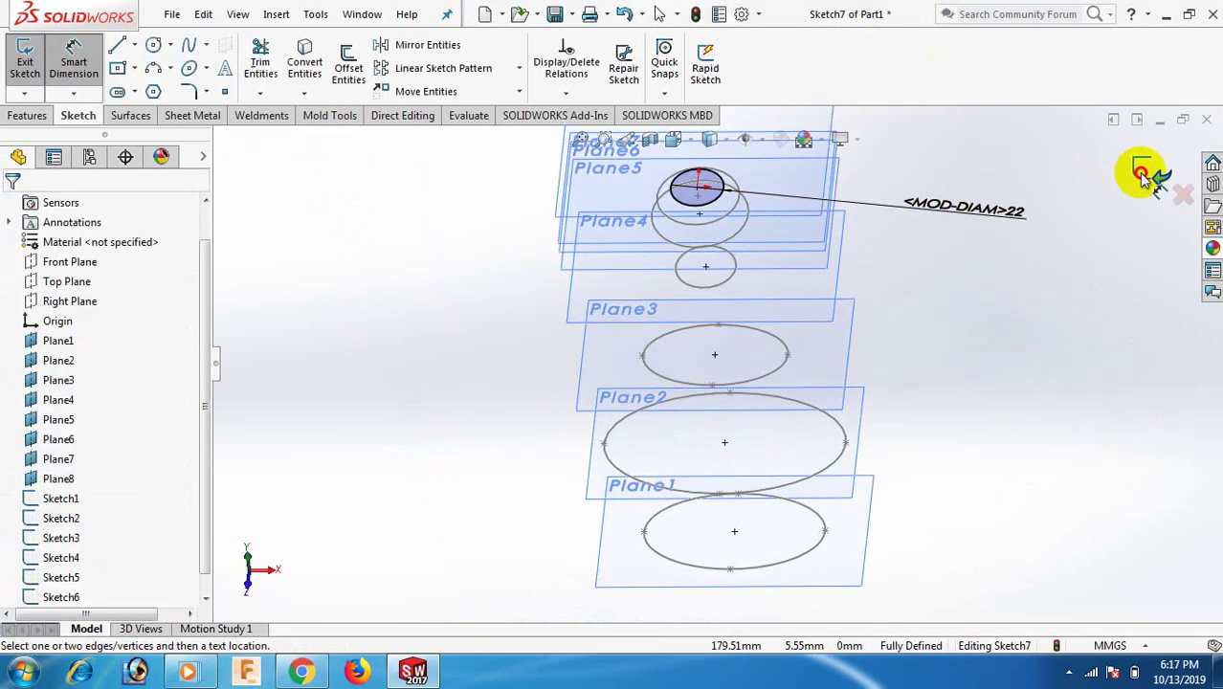
click(1142, 170)
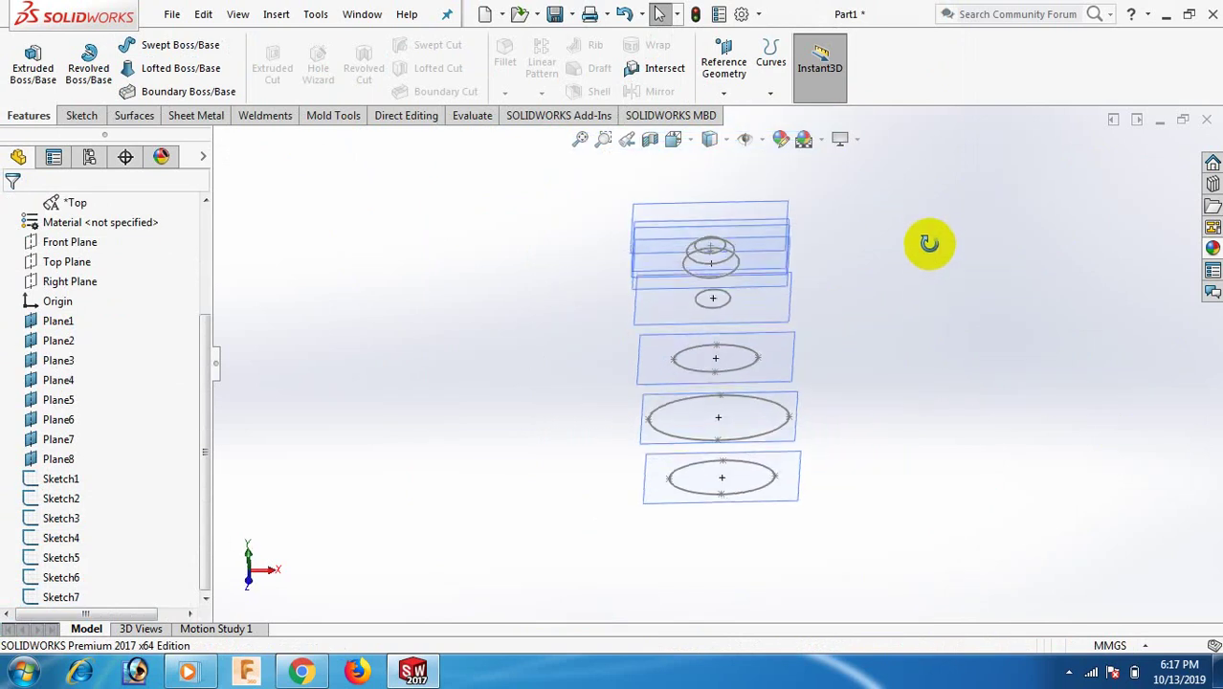
click(753, 240)
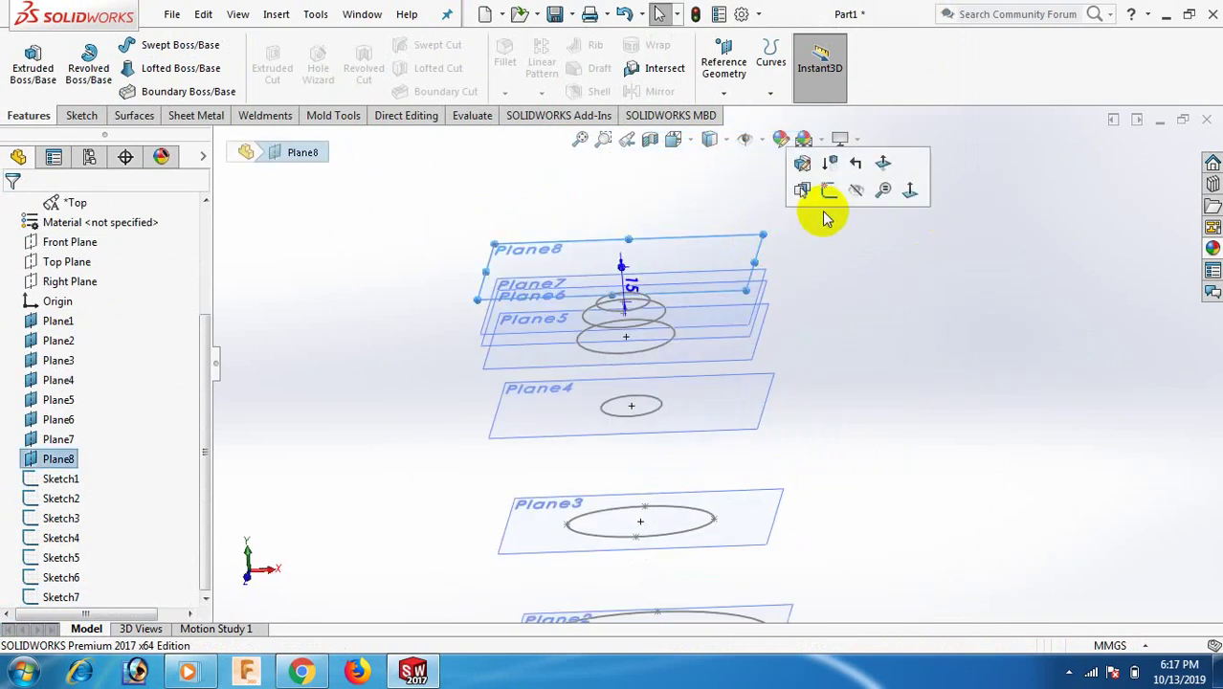
click(825, 196)
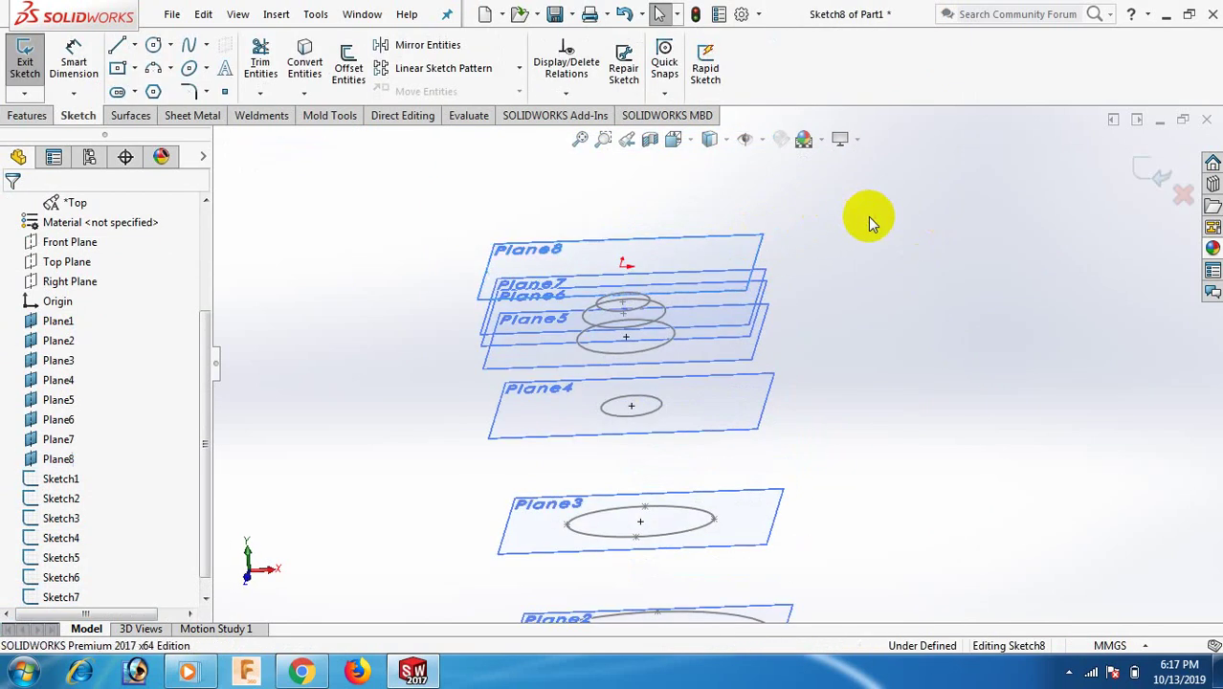
Step: Convert the 22 mm circle on Plane7 into the Plane8 sketch and exit the sketch
click(640, 302)
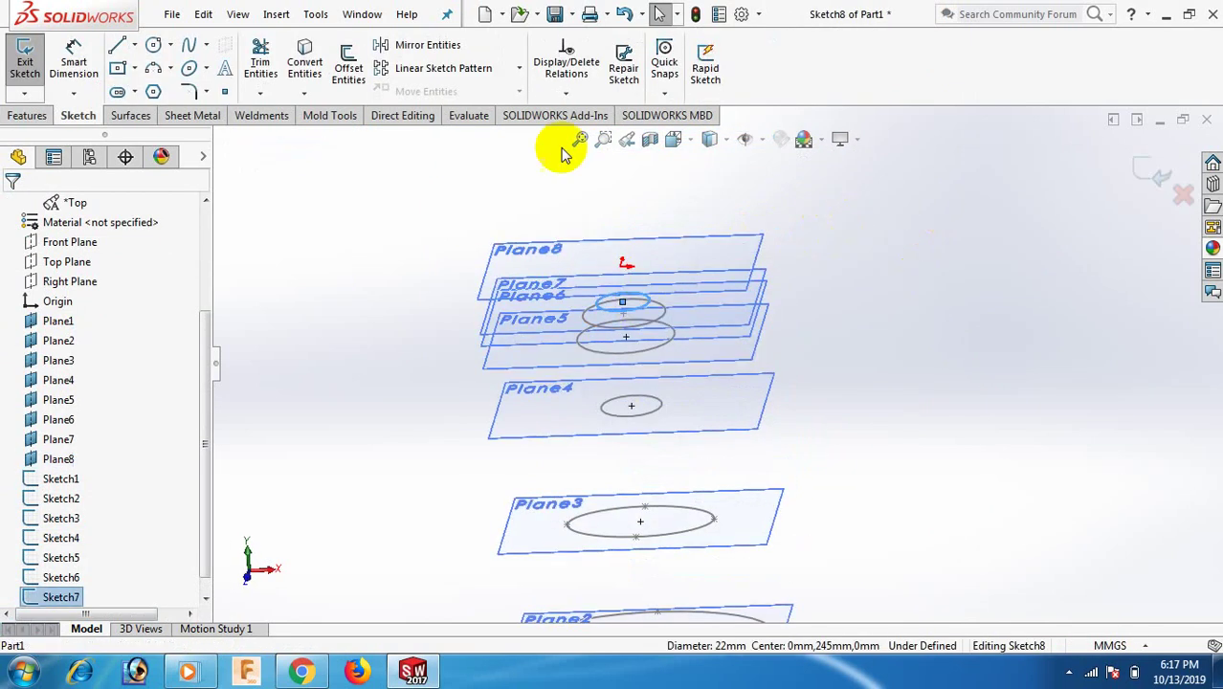
click(644, 312)
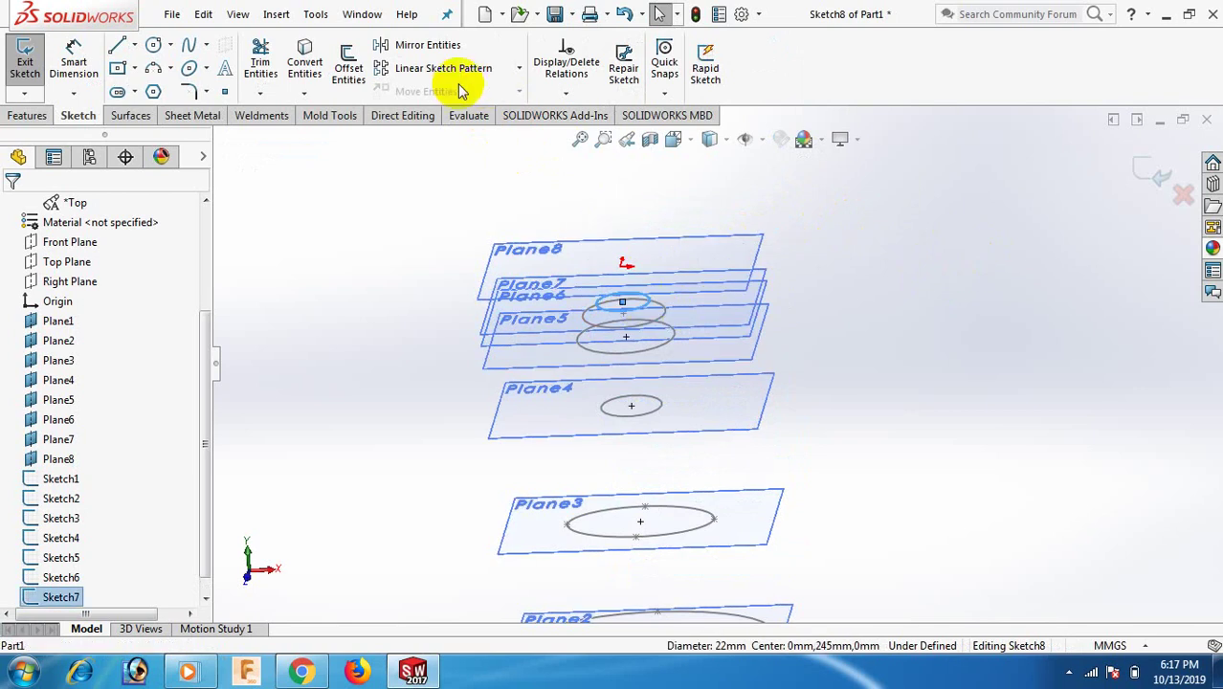
click(306, 63)
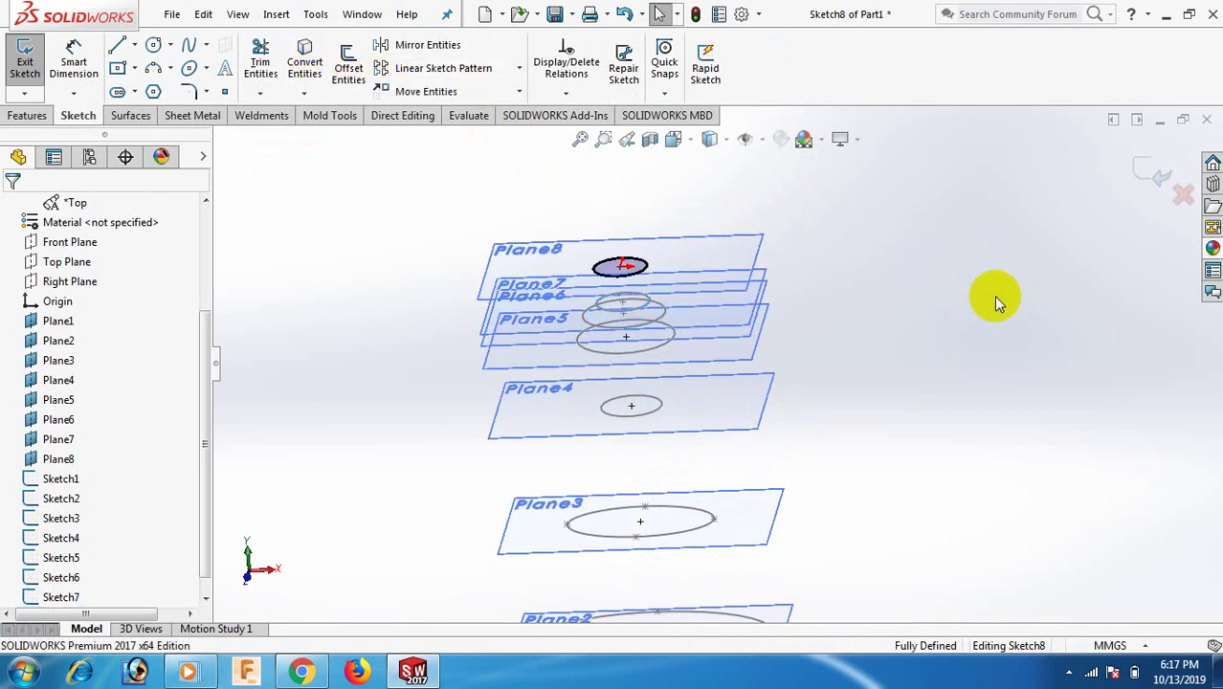
click(1153, 173)
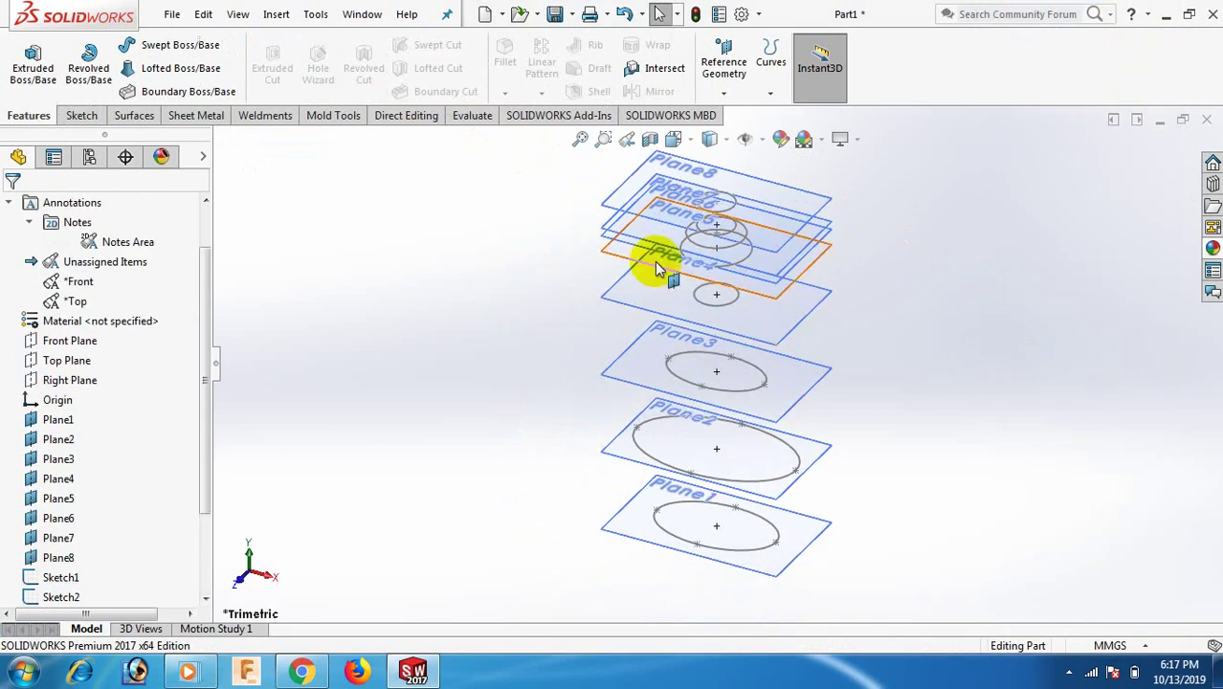
Step: Start a lofted surface and pick the Plane1, Plane2, Plane3 and Plane4 sketches as profiles in that order
click(134, 116)
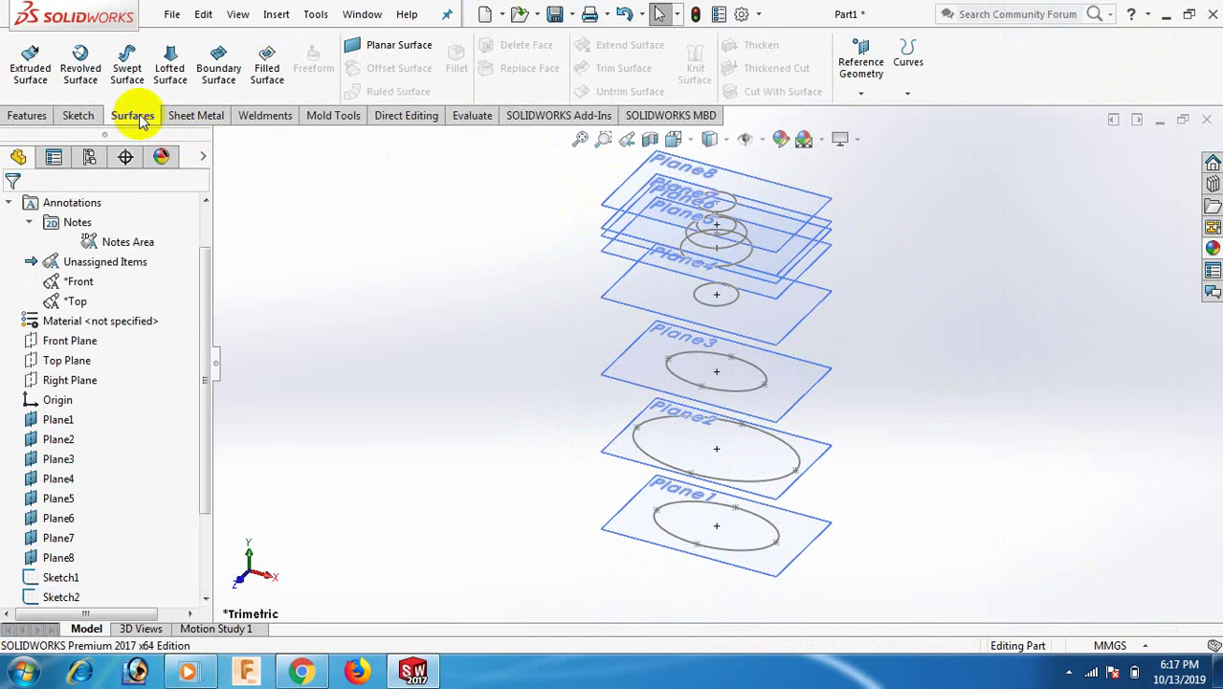
click(172, 73)
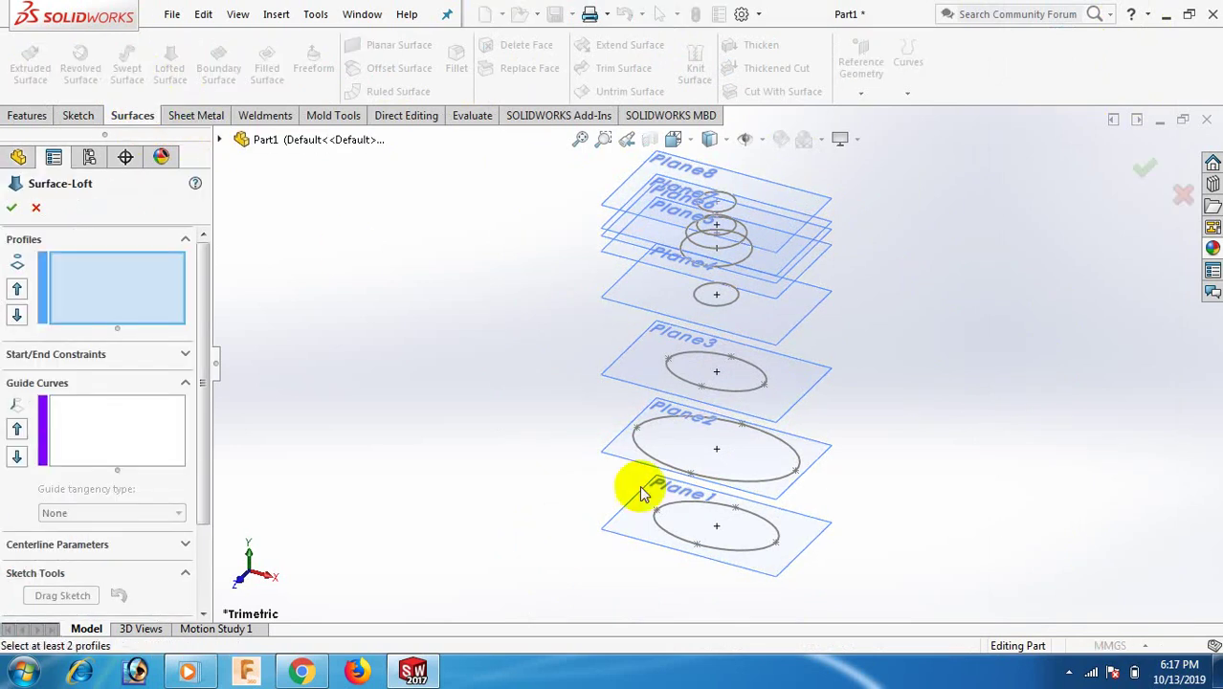
click(723, 547)
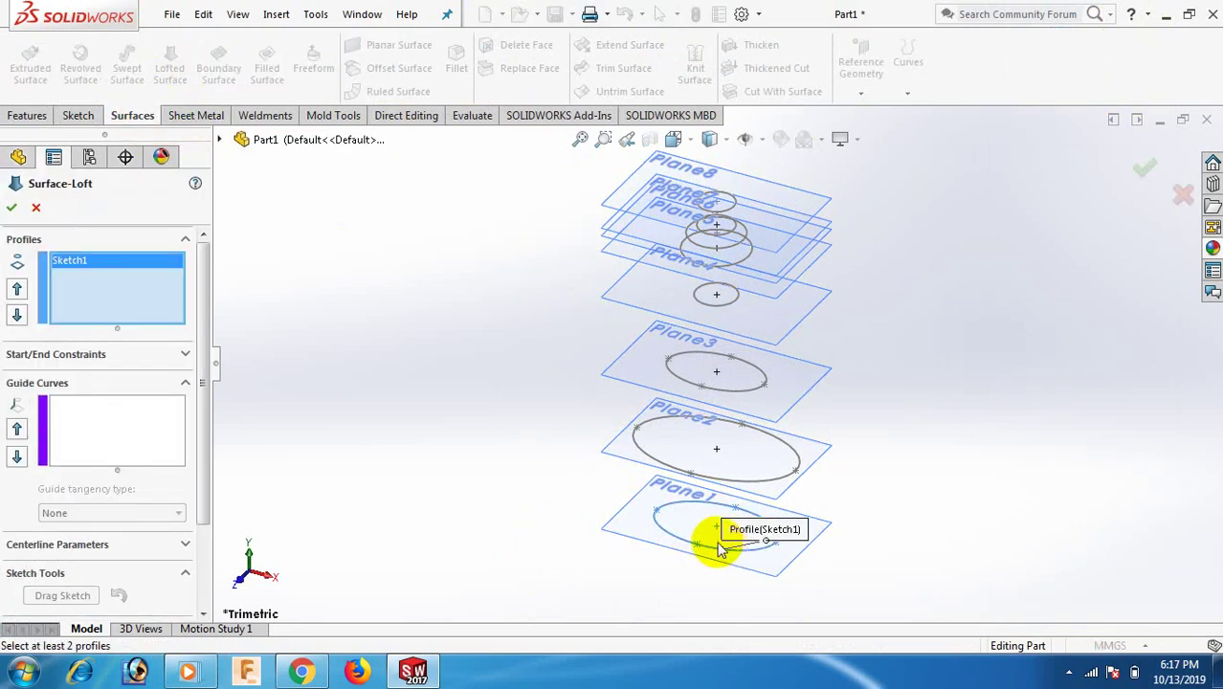
click(724, 478)
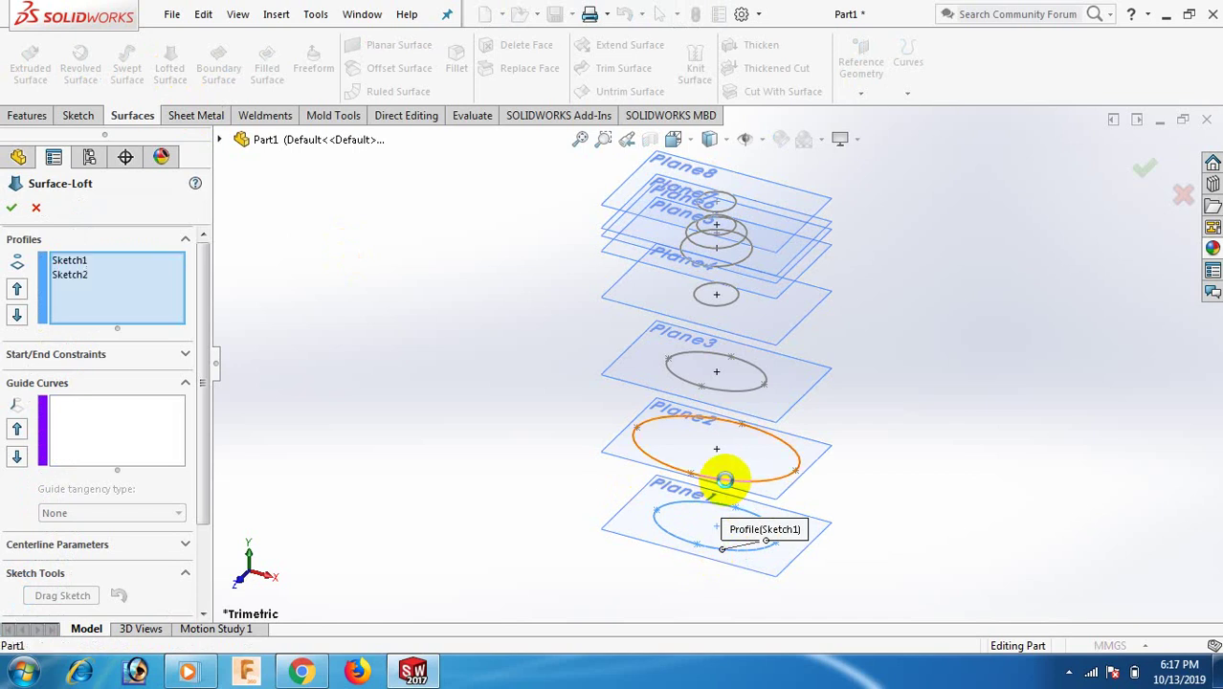
click(732, 395)
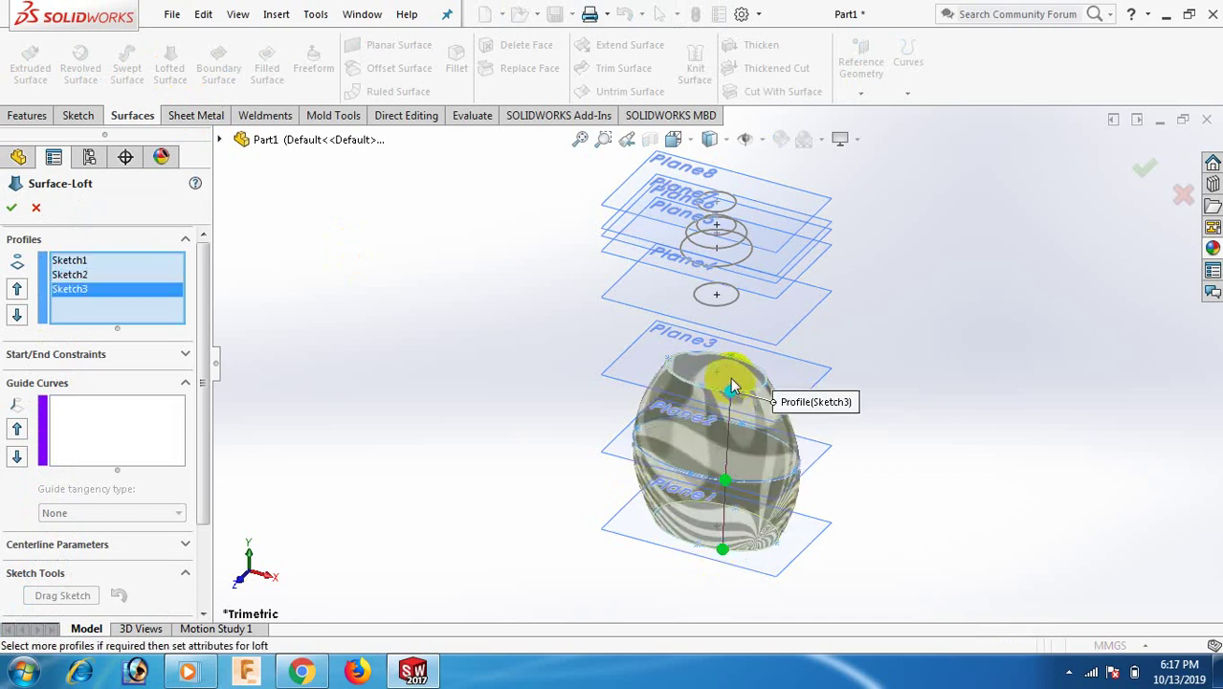
click(736, 308)
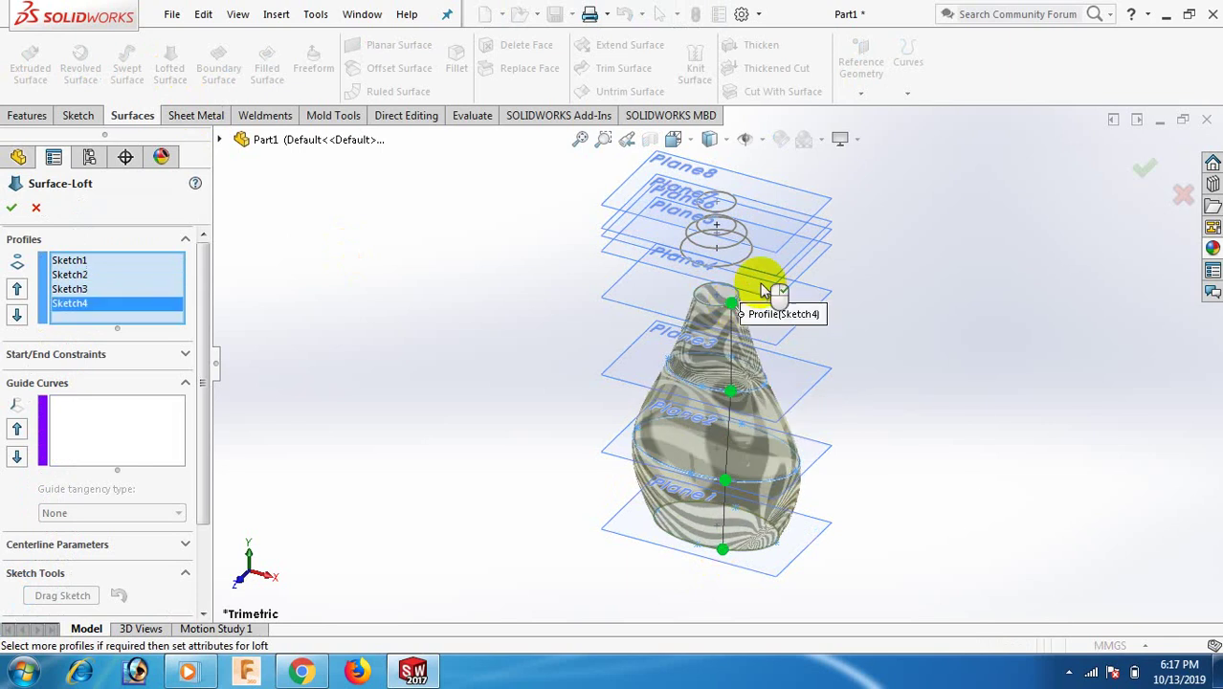
Step: Add the Plane5, Plane6, Plane7 and Plane8 circles to the lofted surface's profiles
scroll(756, 273, down, 3)
click(720, 283)
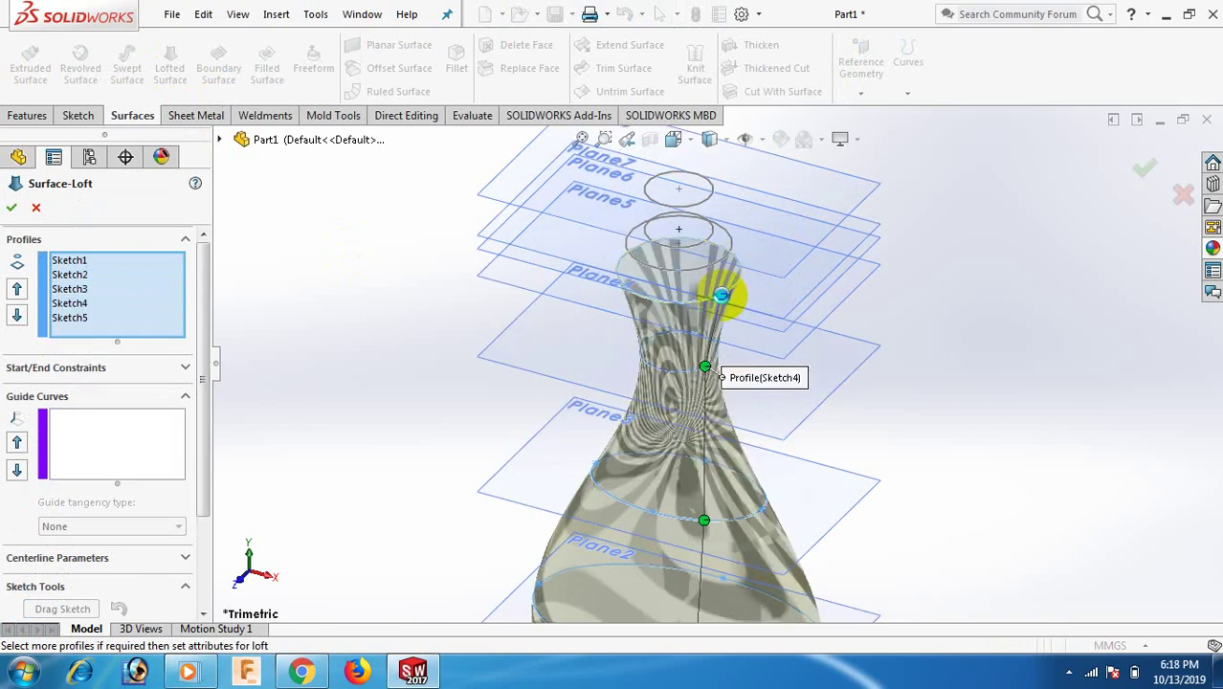
click(720, 268)
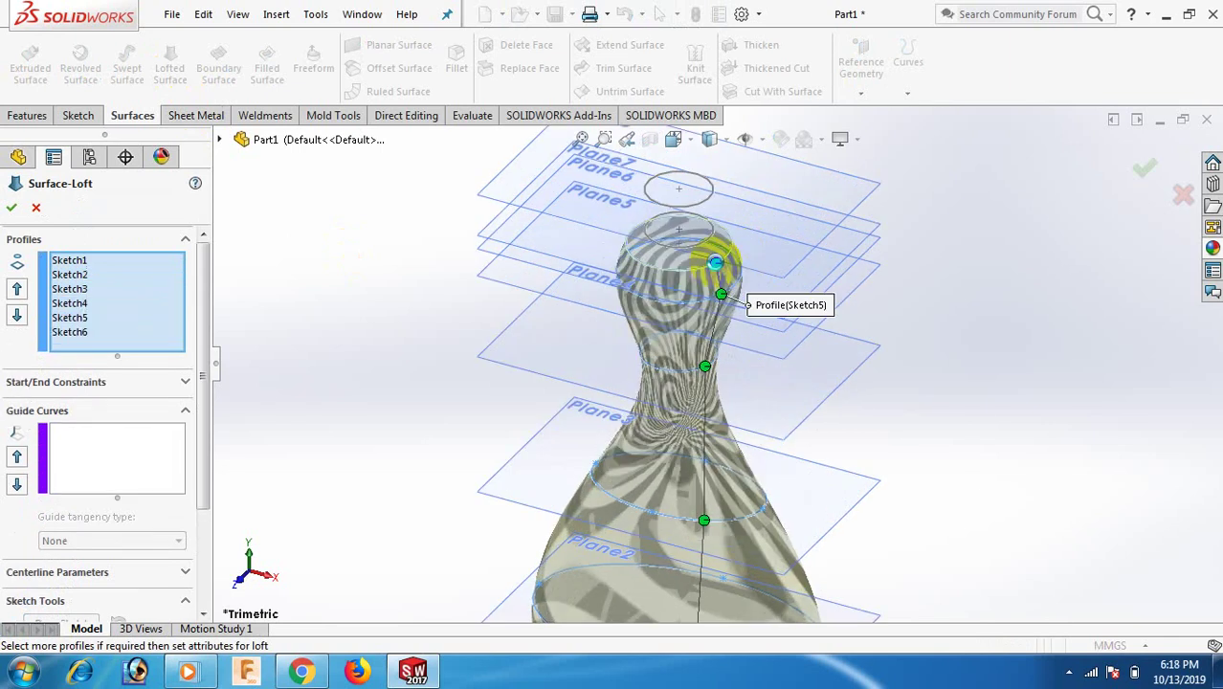
click(692, 251)
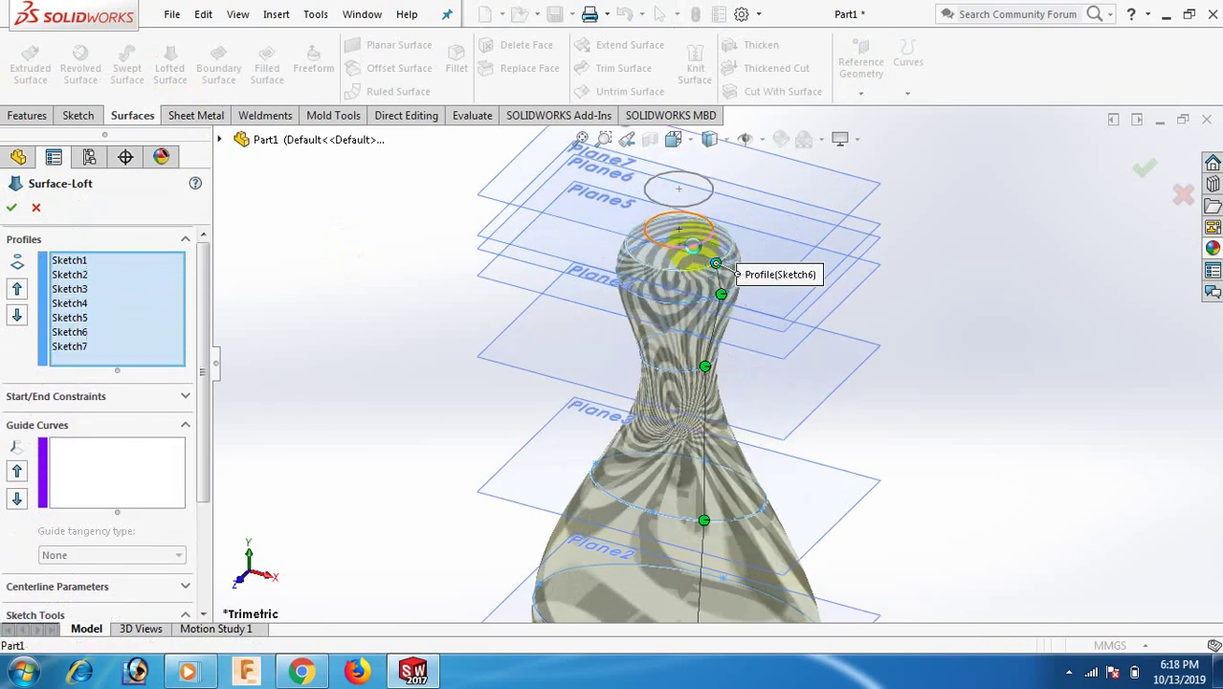
click(704, 209)
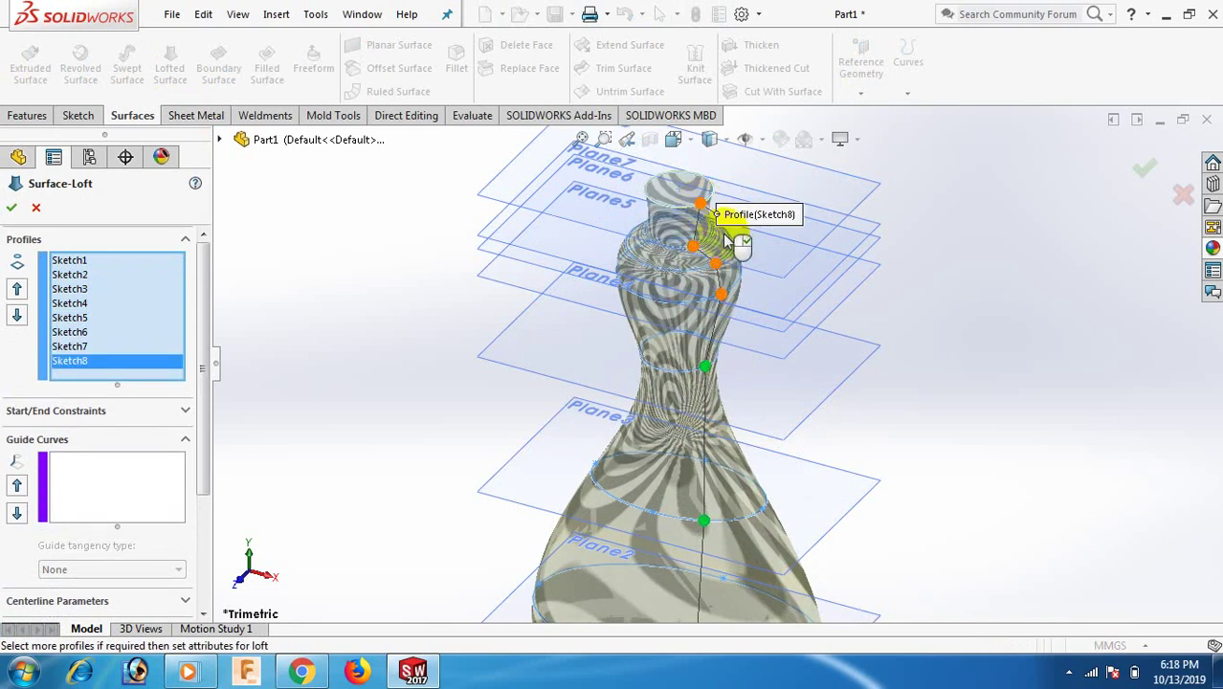
Step: Move the loft connectors on the Plane1 to Plane4 profiles to the outer side edge so they line up
mouse_move(1000, 394)
middle_down()
mouse_move(969, 391)
mouse_move(970, 376)
mouse_move(1002, 320)
mouse_move(1024, 328)
mouse_move(1015, 323)
middle_up()
scroll(797, 407, up, 3)
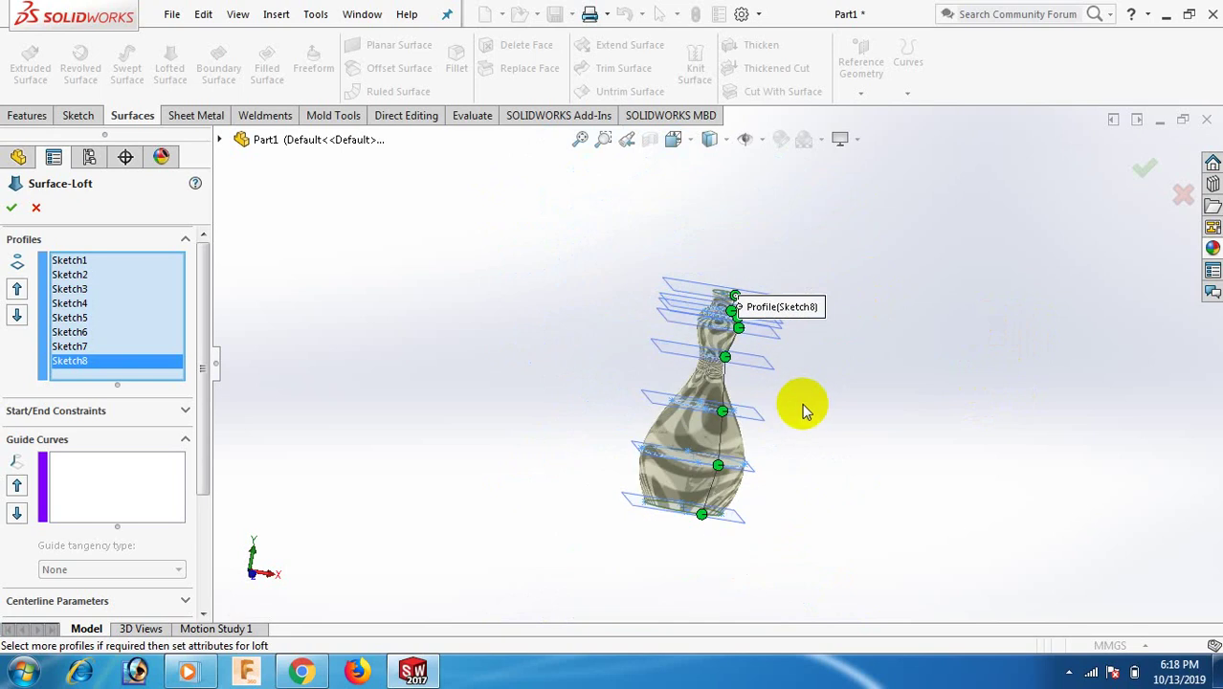
middle_drag(743, 426, 773, 404)
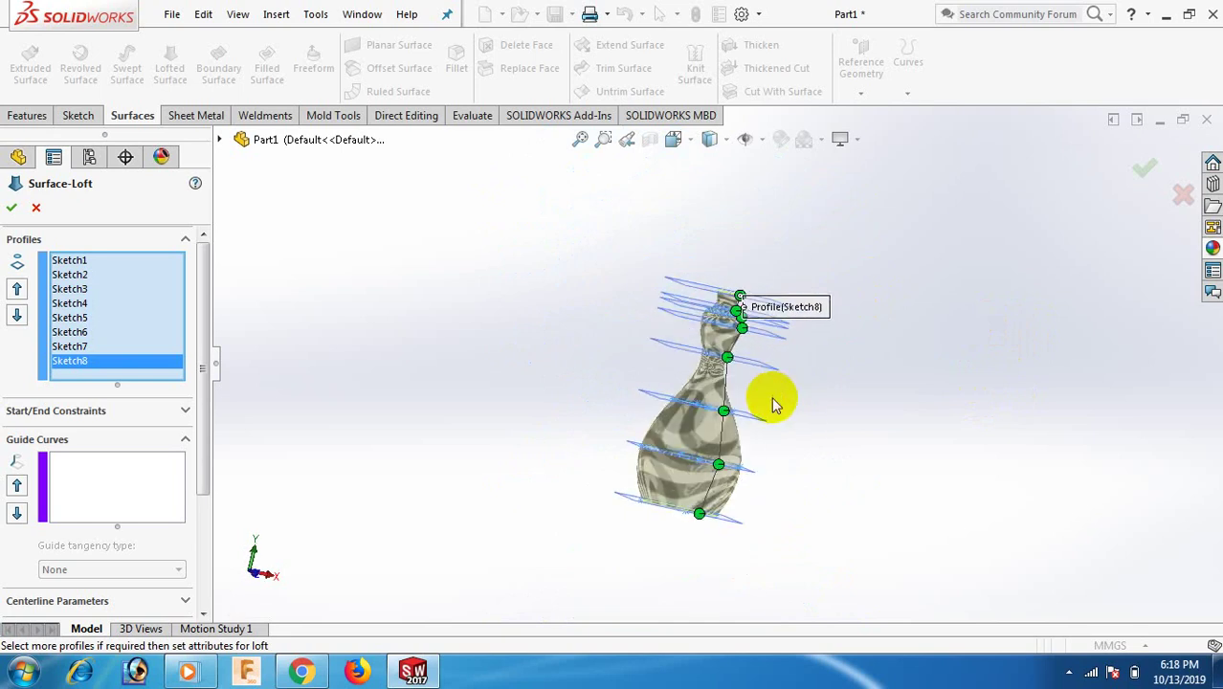
scroll(723, 496, down, 3)
middle_drag(705, 545, 683, 536)
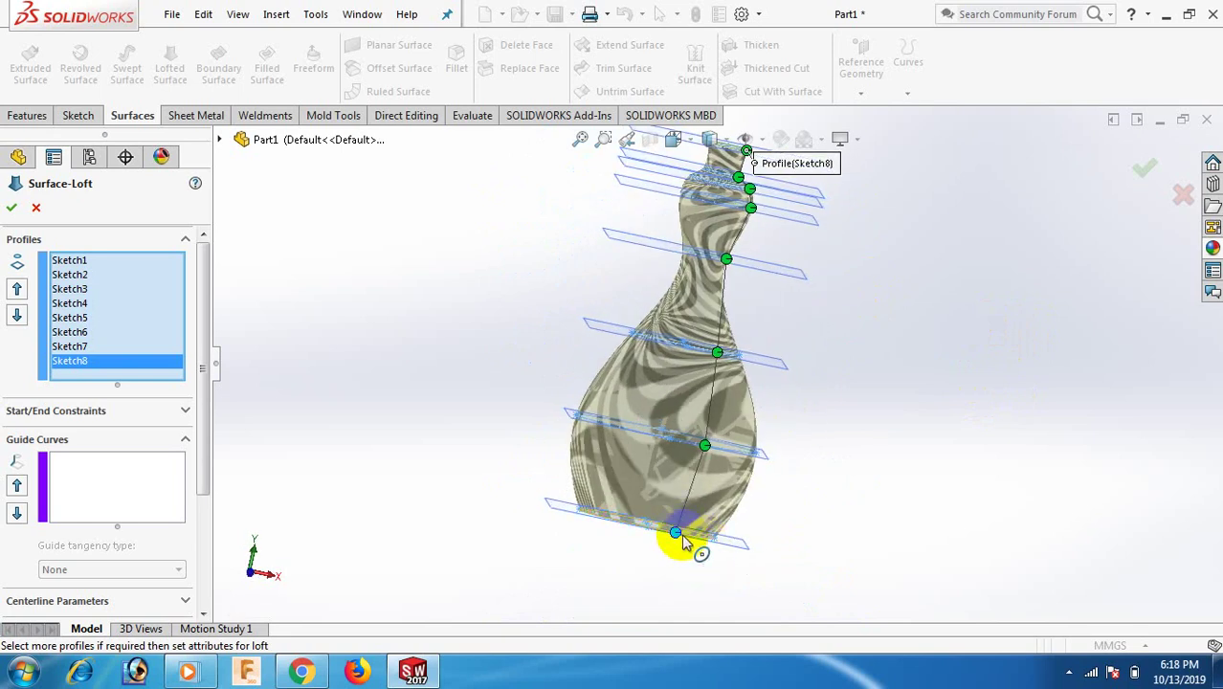
drag(676, 538, 765, 547)
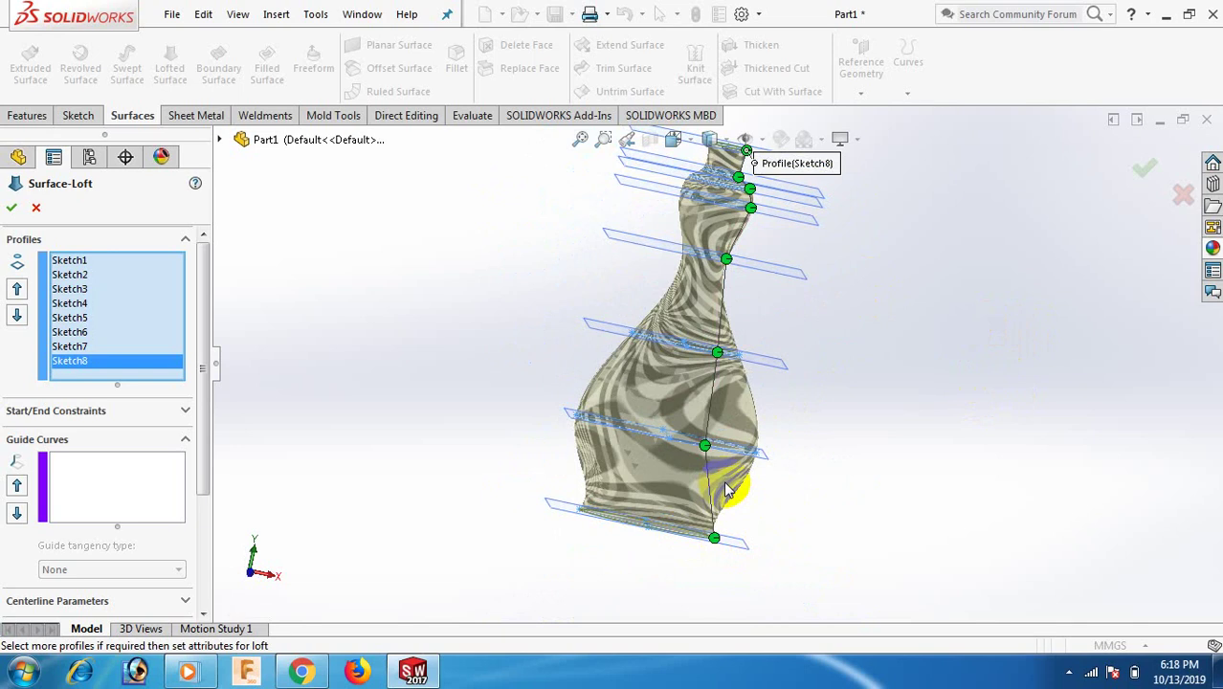
scroll(726, 490, down, 3)
drag(689, 397, 820, 410)
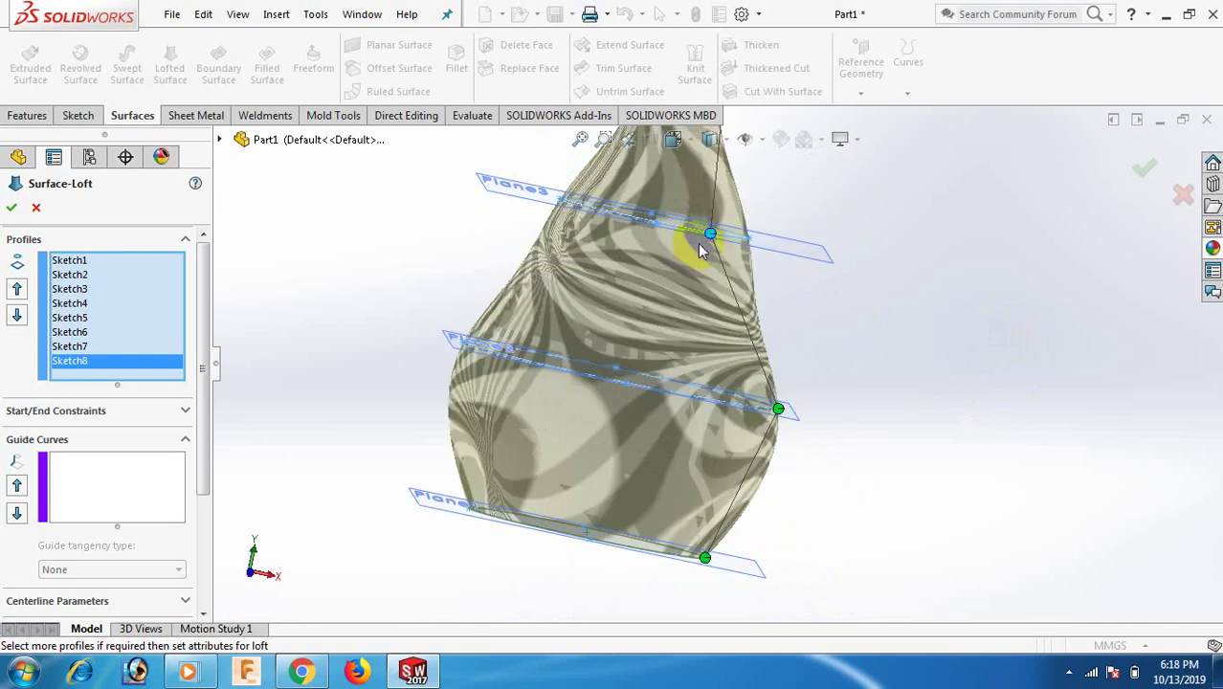
click(795, 249)
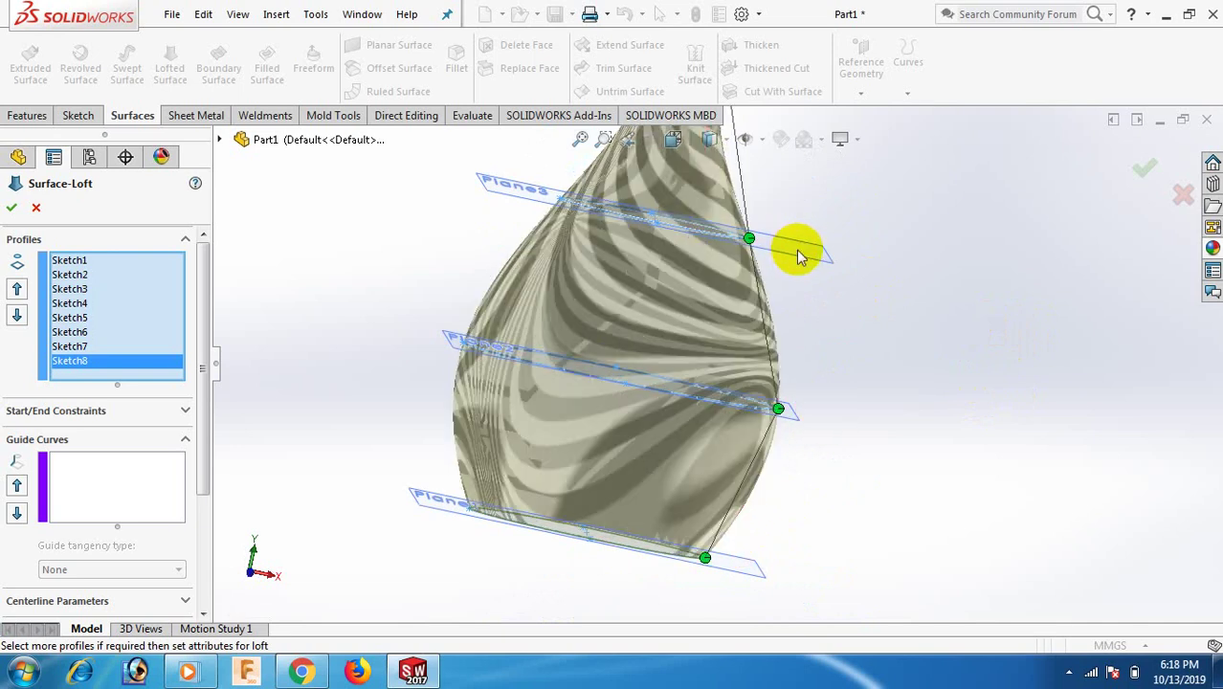
scroll(743, 183, up, 2)
scroll(718, 303, down, 3)
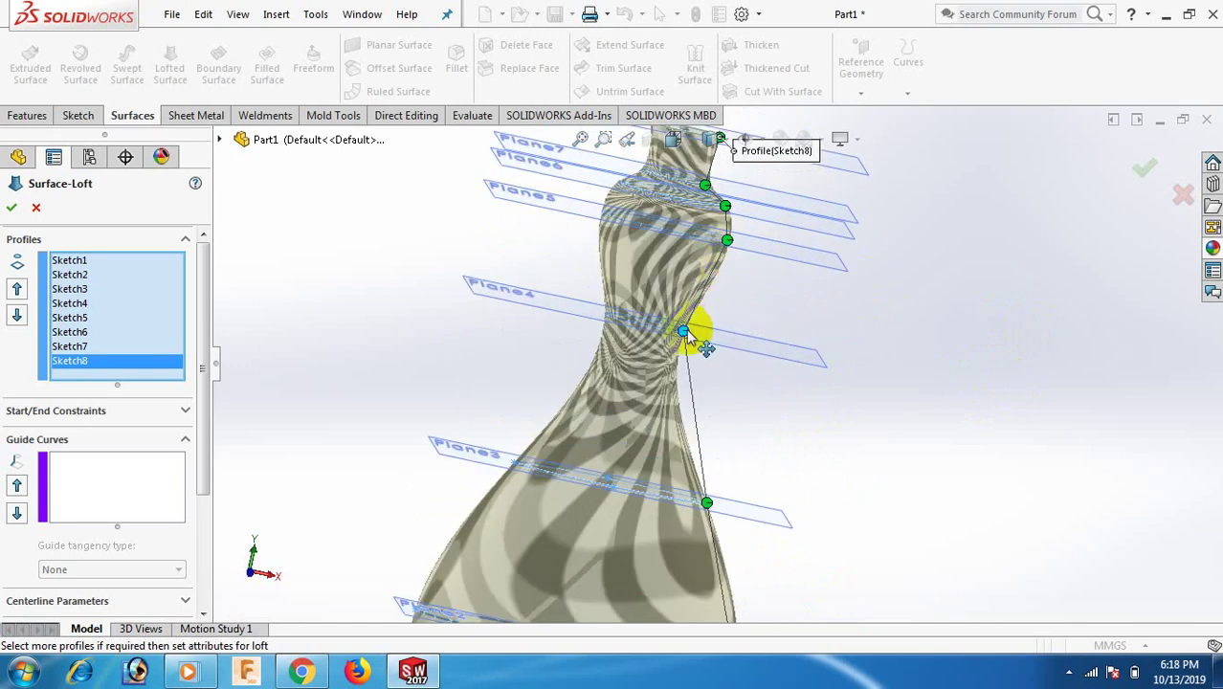
drag(686, 333, 747, 335)
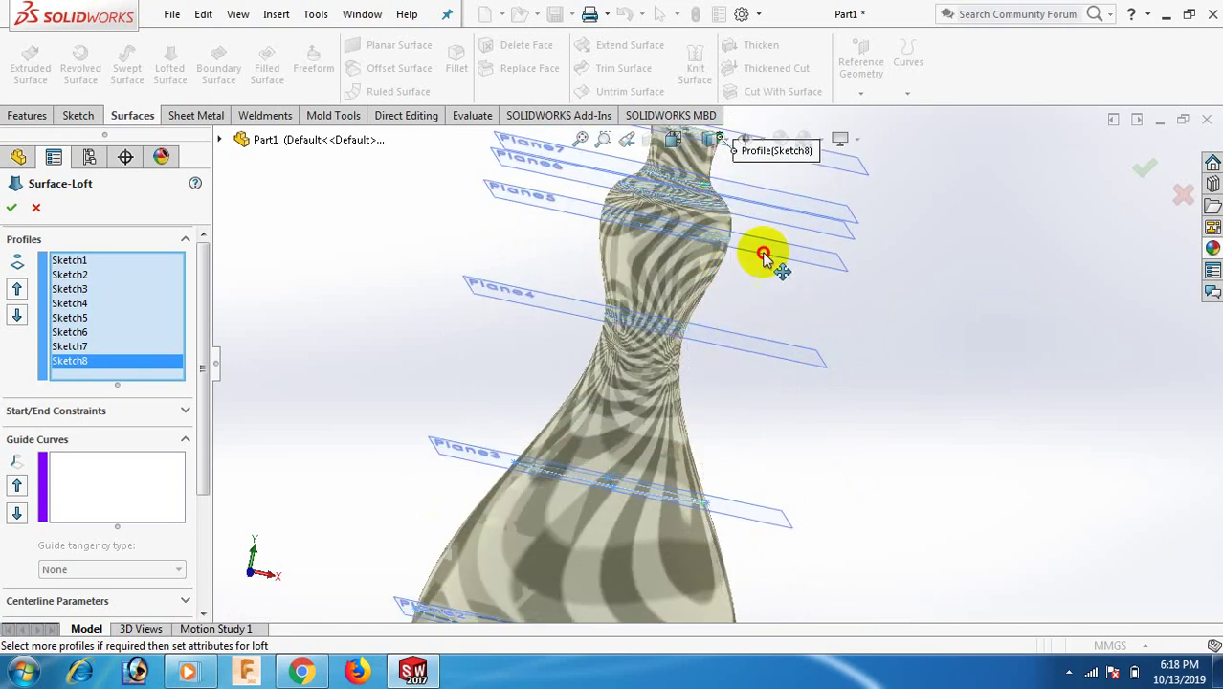
Step: Align the loft connectors on the Plane5 to Plane8 circles along the neck's side and accept the lofted surface
scroll(750, 248, up, 2)
scroll(696, 316, down, 3)
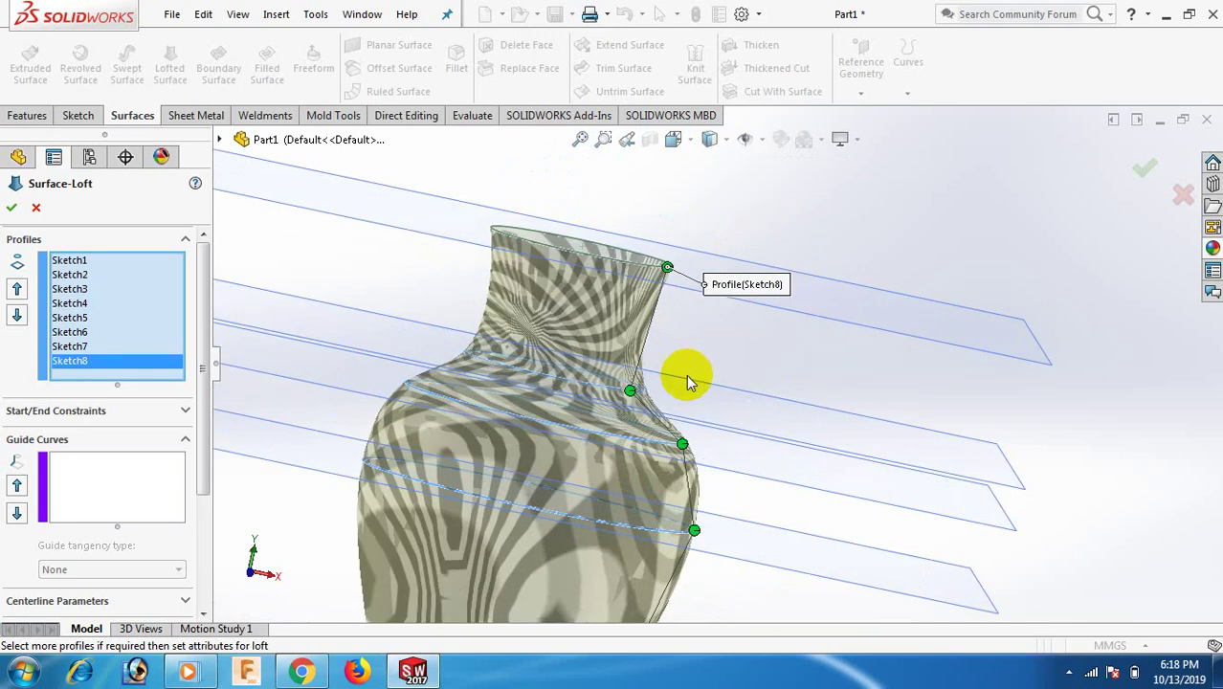
drag(635, 400, 683, 402)
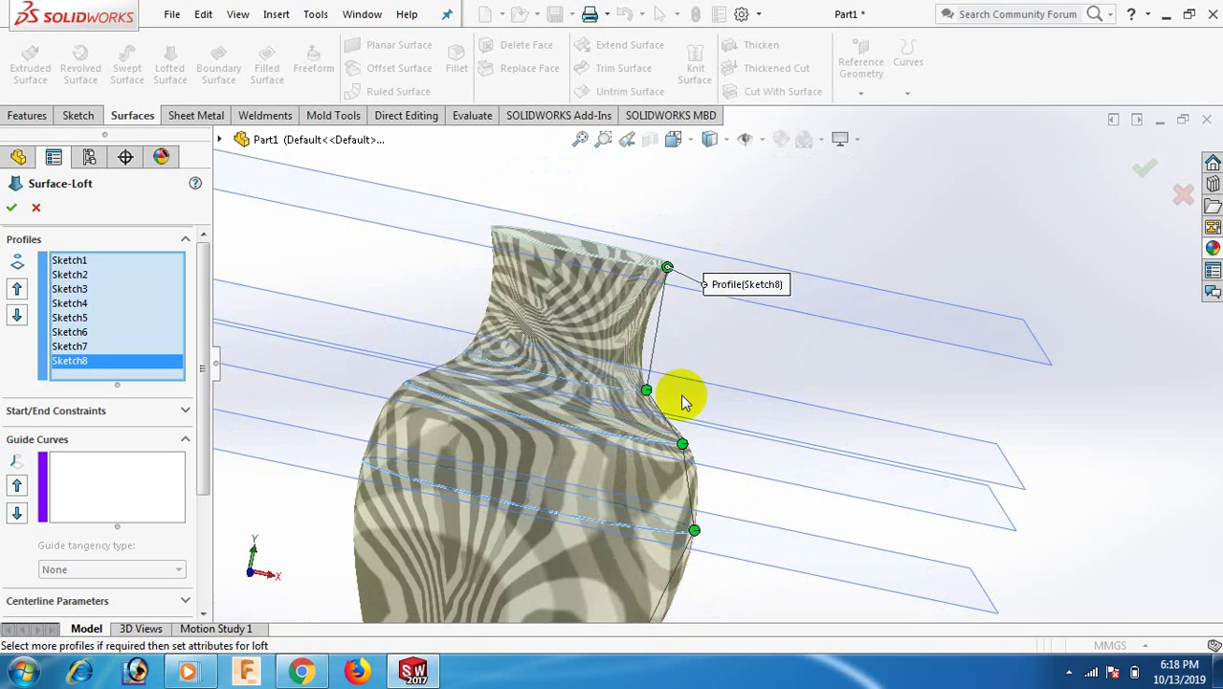
click(682, 274)
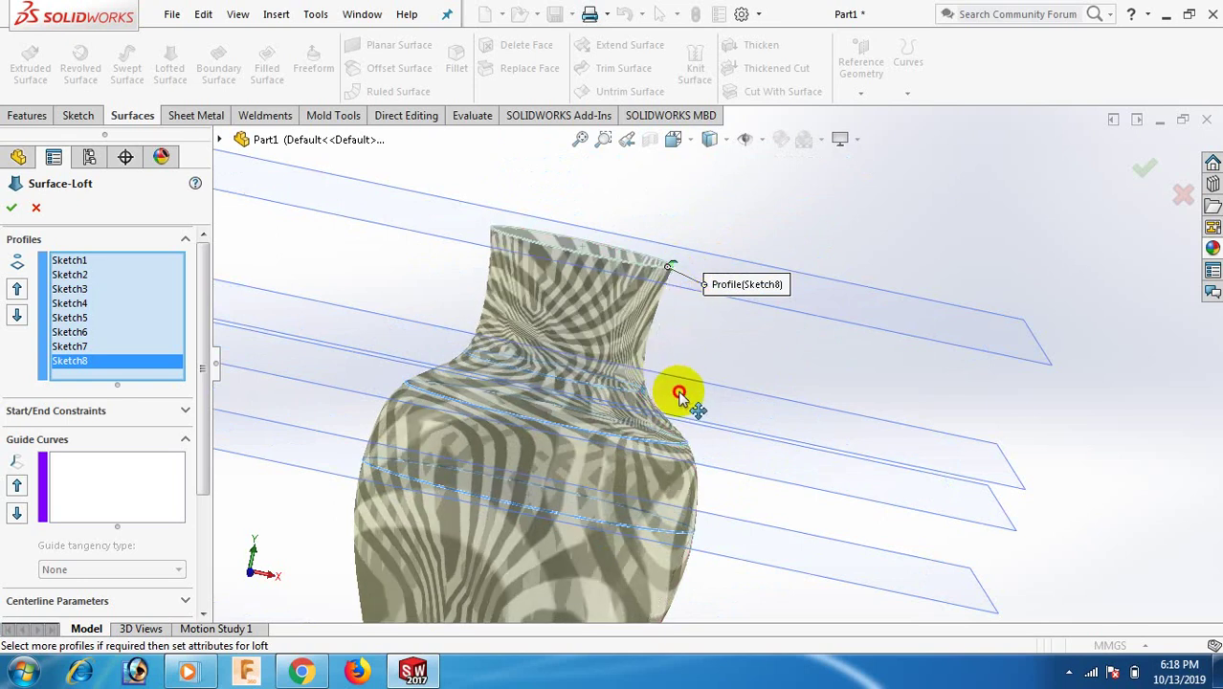
drag(679, 395, 682, 400)
mouse_move(693, 406)
middle_down()
mouse_move(666, 364)
mouse_move(700, 367)
mouse_move(675, 392)
middle_up()
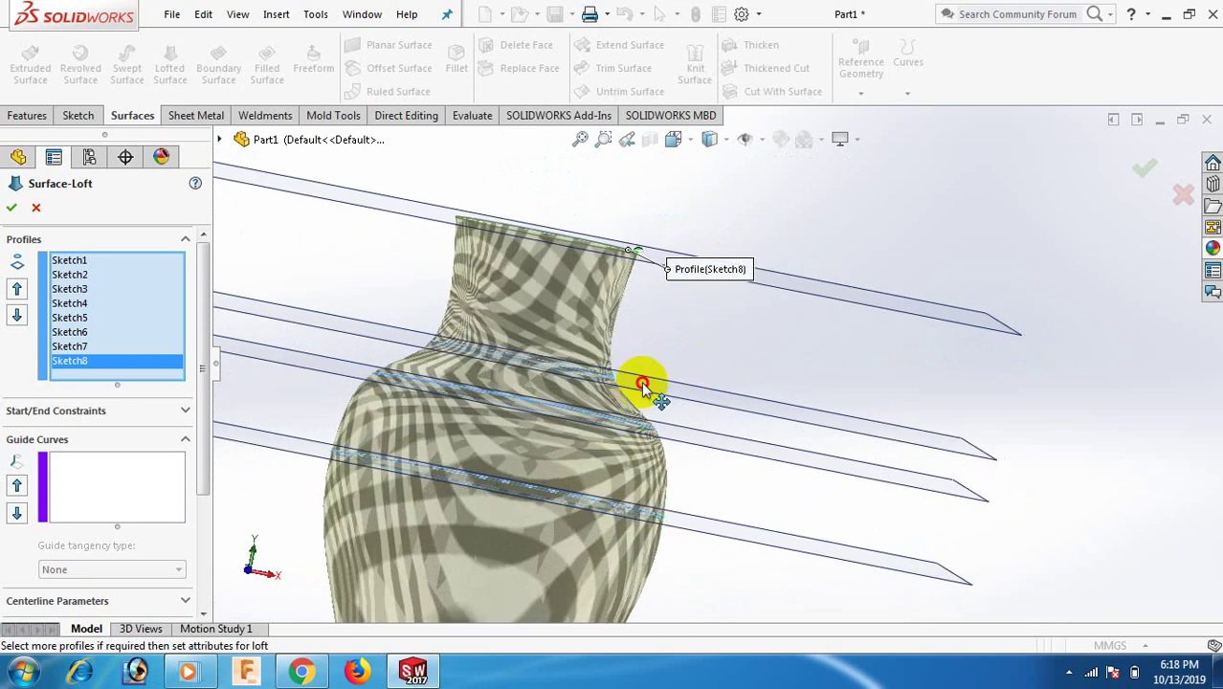
drag(644, 385, 647, 425)
click(675, 432)
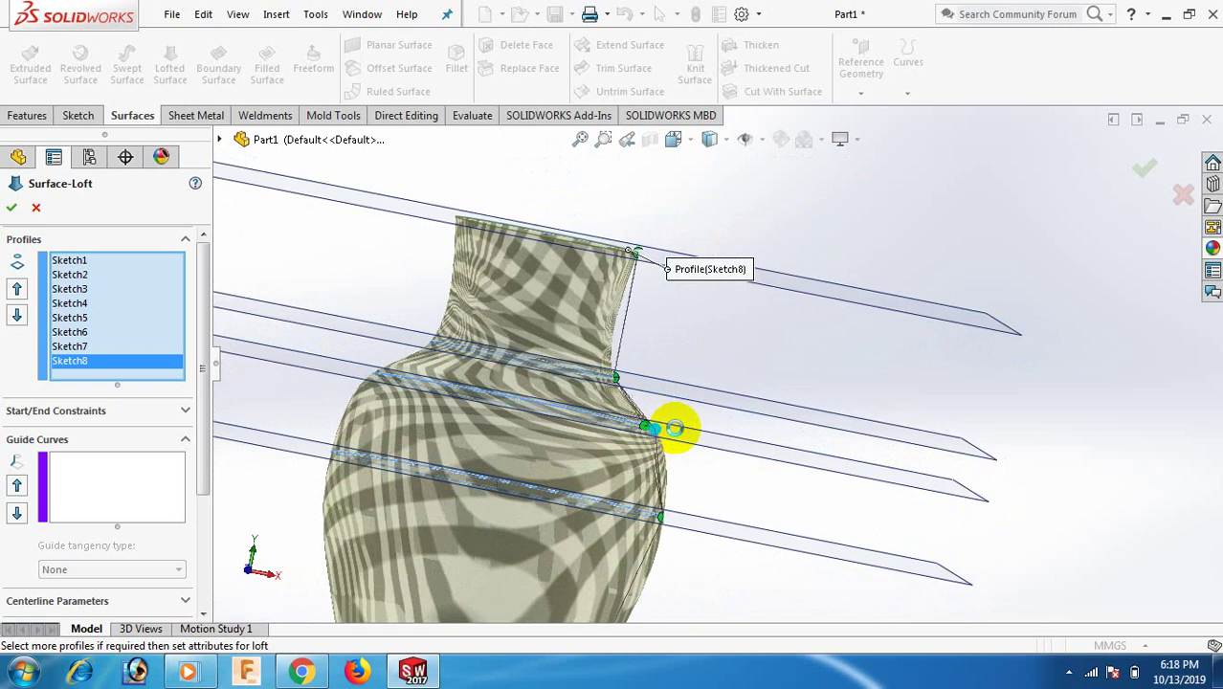
click(688, 517)
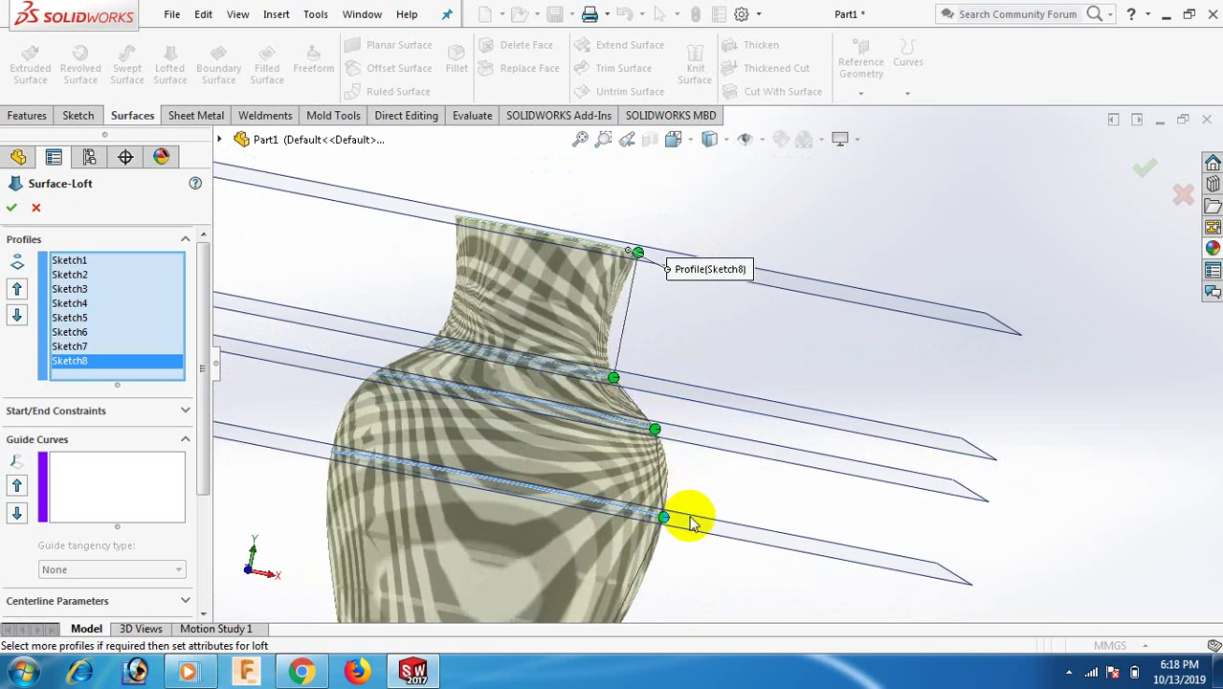
middle_drag(793, 509, 765, 573)
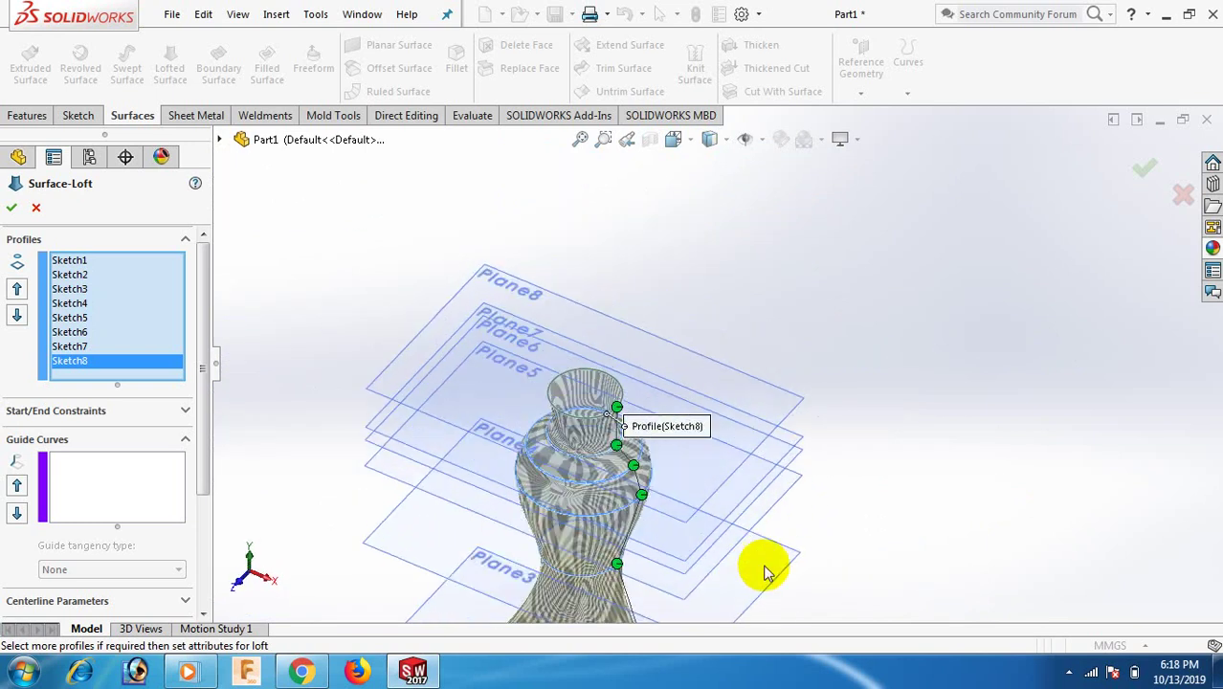
click(10, 207)
Step: Delete Plane8 together with its dependent sketch and the lofted surface
middle_drag(763, 351, 765, 397)
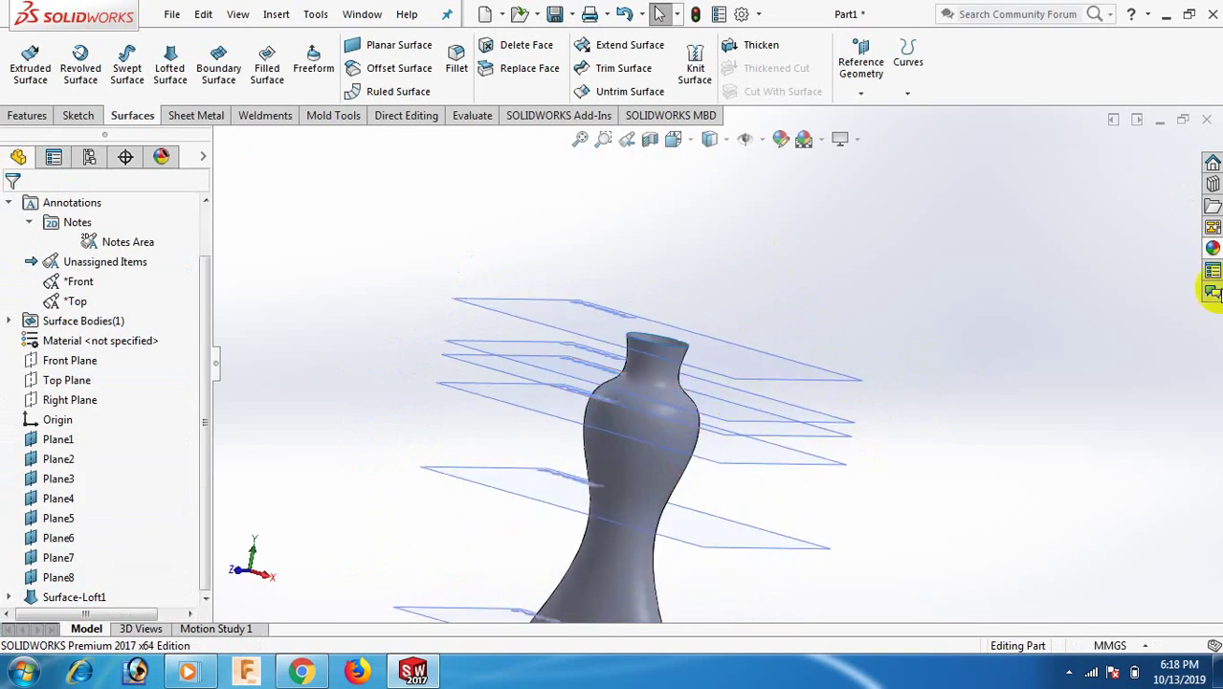
right_click(59, 578)
click(113, 473)
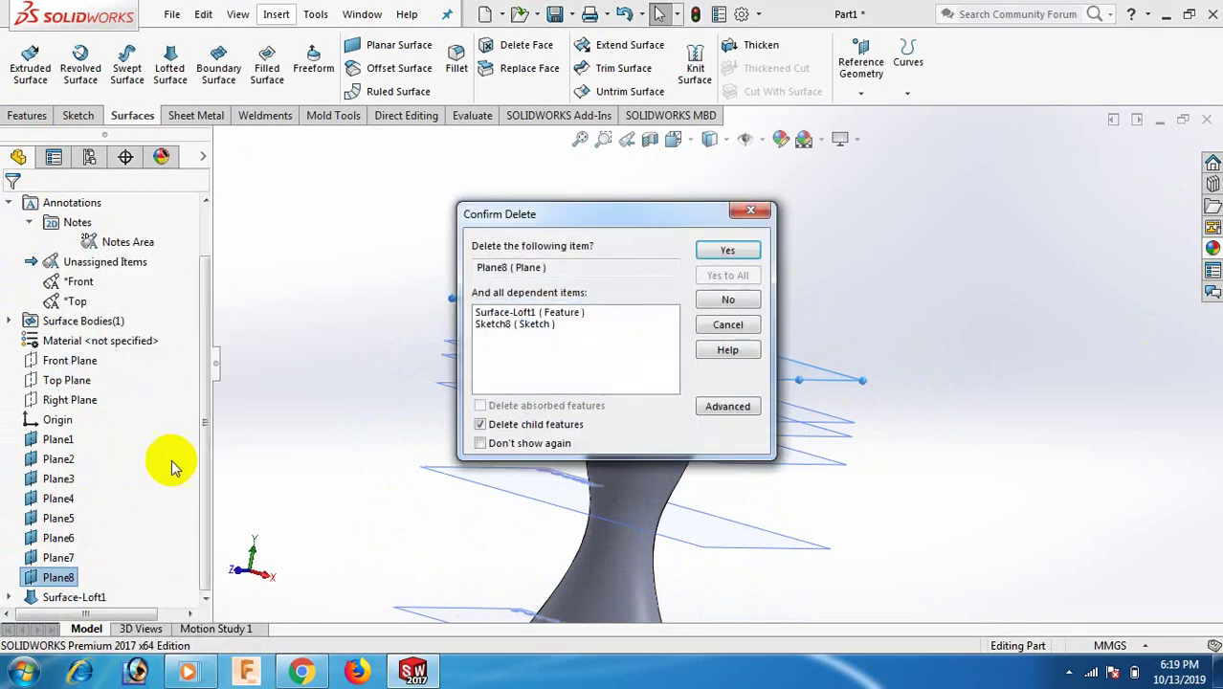
click(728, 249)
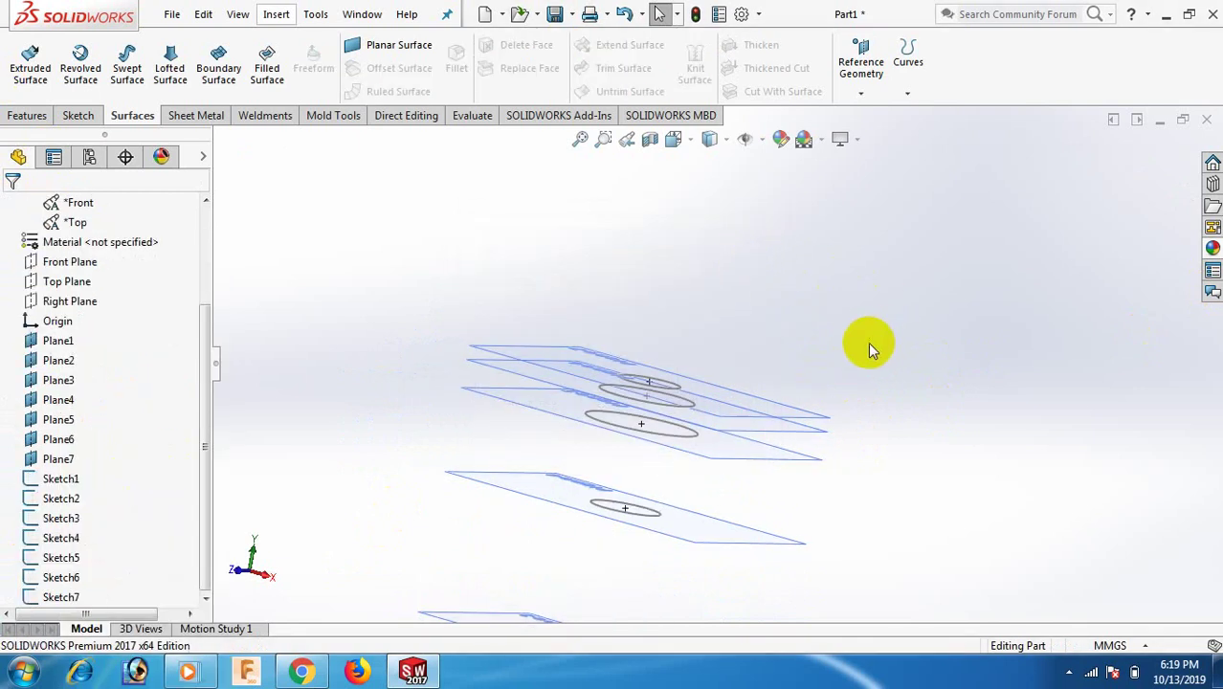
Step: Start a new lofted surface with the Plane1 ellipse as its first profile
mouse_move(868, 341)
middle_down()
mouse_move(789, 415)
mouse_move(733, 538)
middle_up()
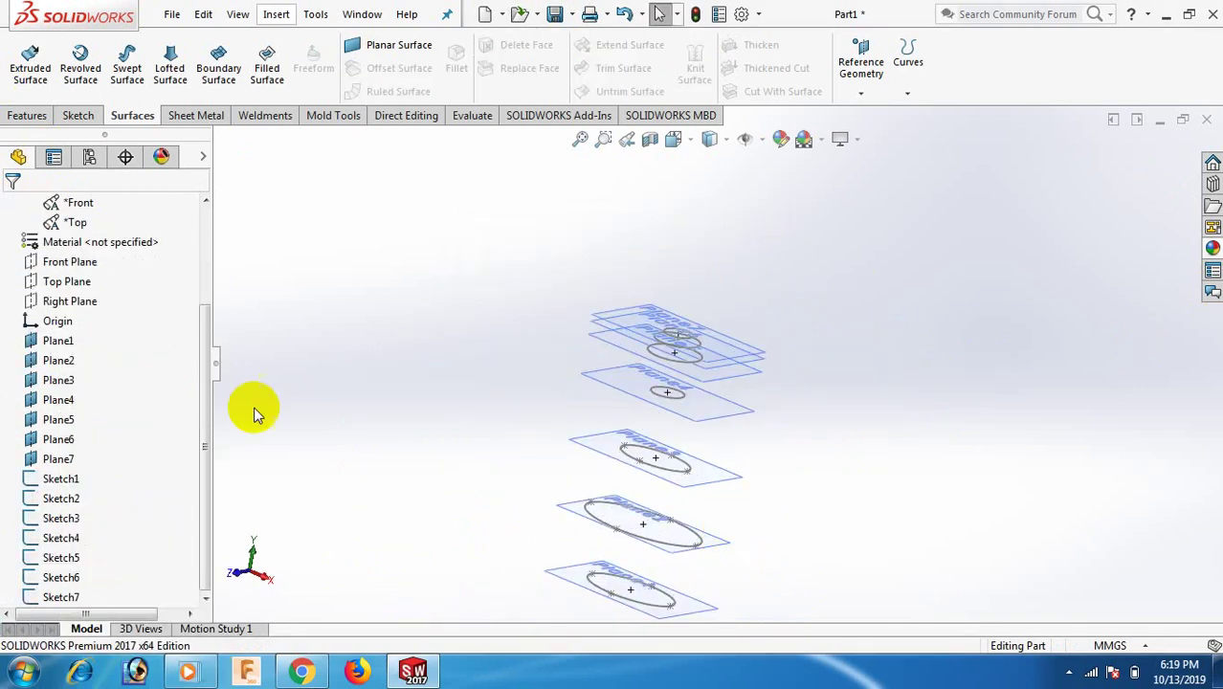
click(170, 65)
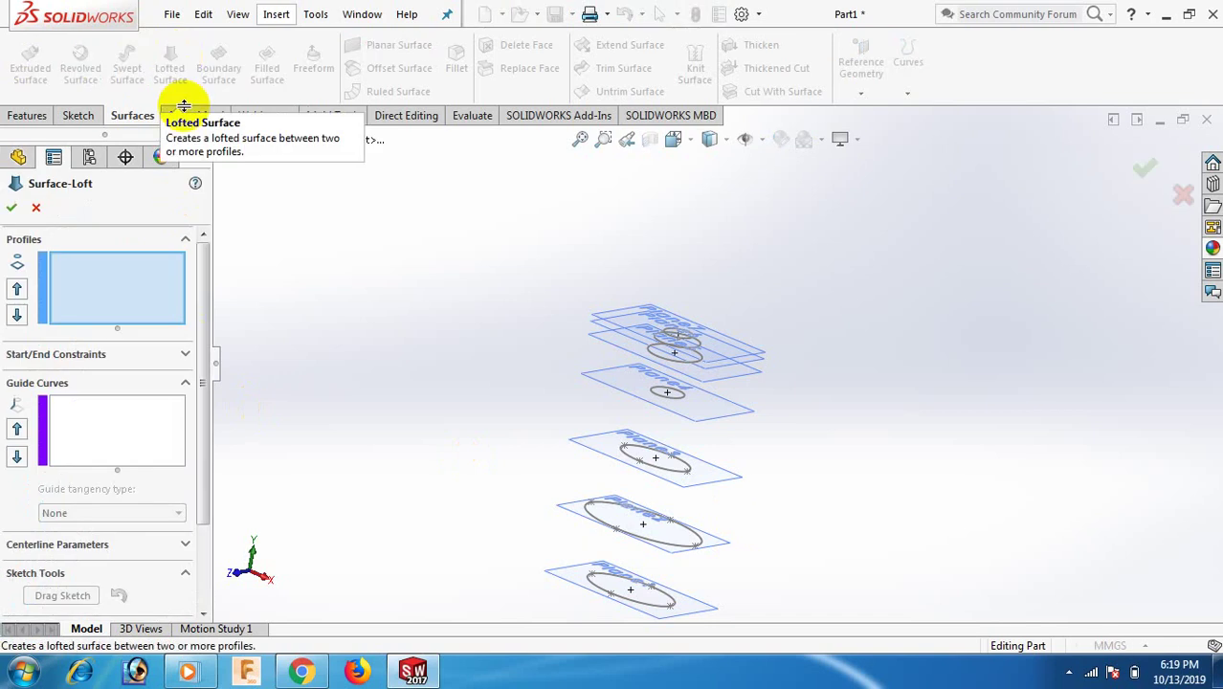
click(656, 612)
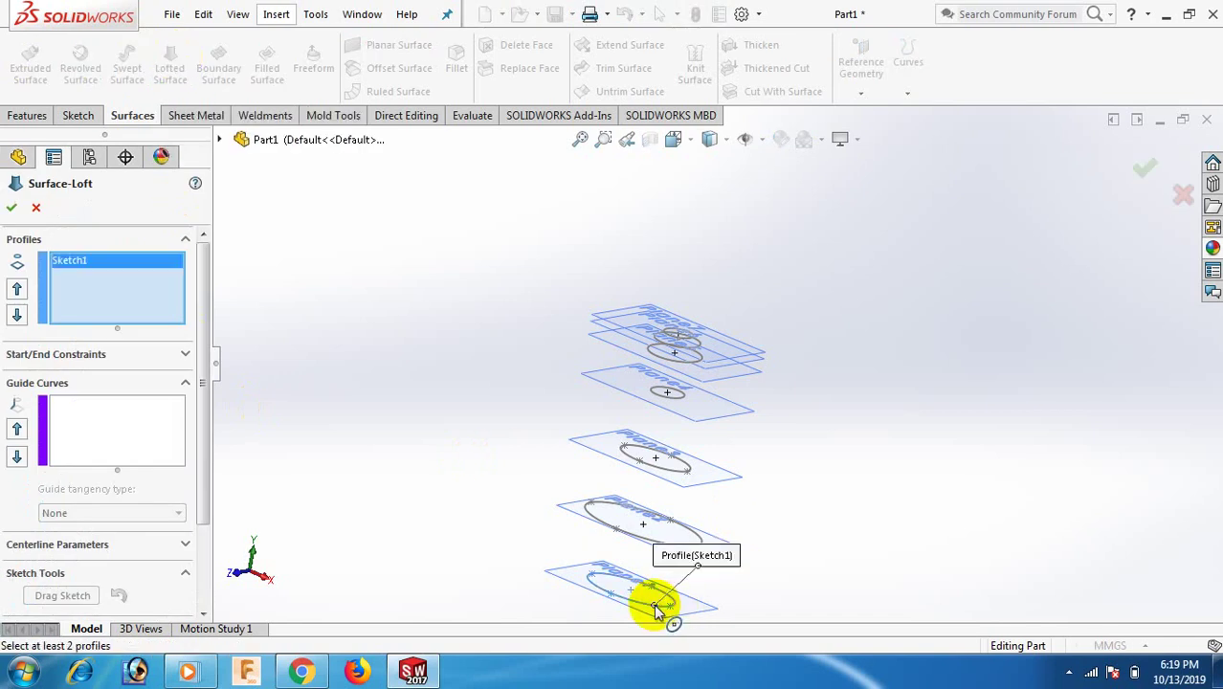